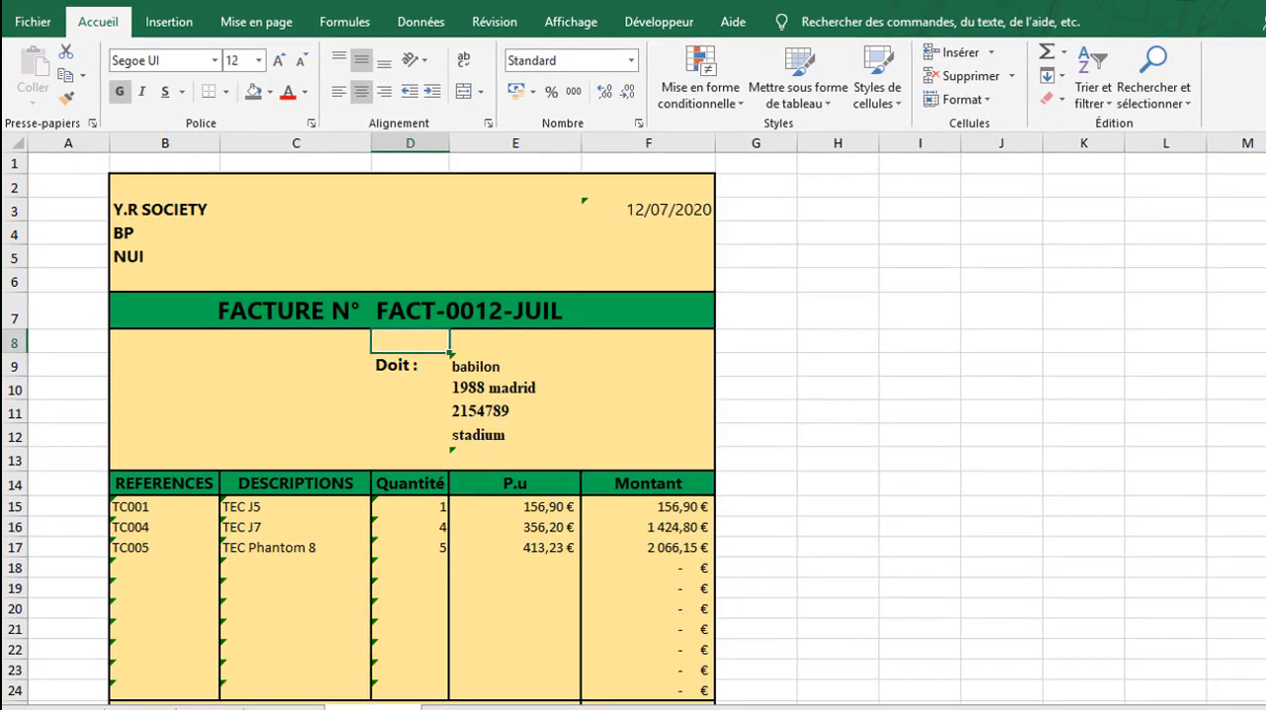
On the DUPLICATA sheet, enter the invoice number in the FAIRE UN DUPLICATA form and create the duplicate
{"action": "mouse_move", "coordinate": [682, 709]}
{"action": "left_click", "coordinate": [639, 677]}
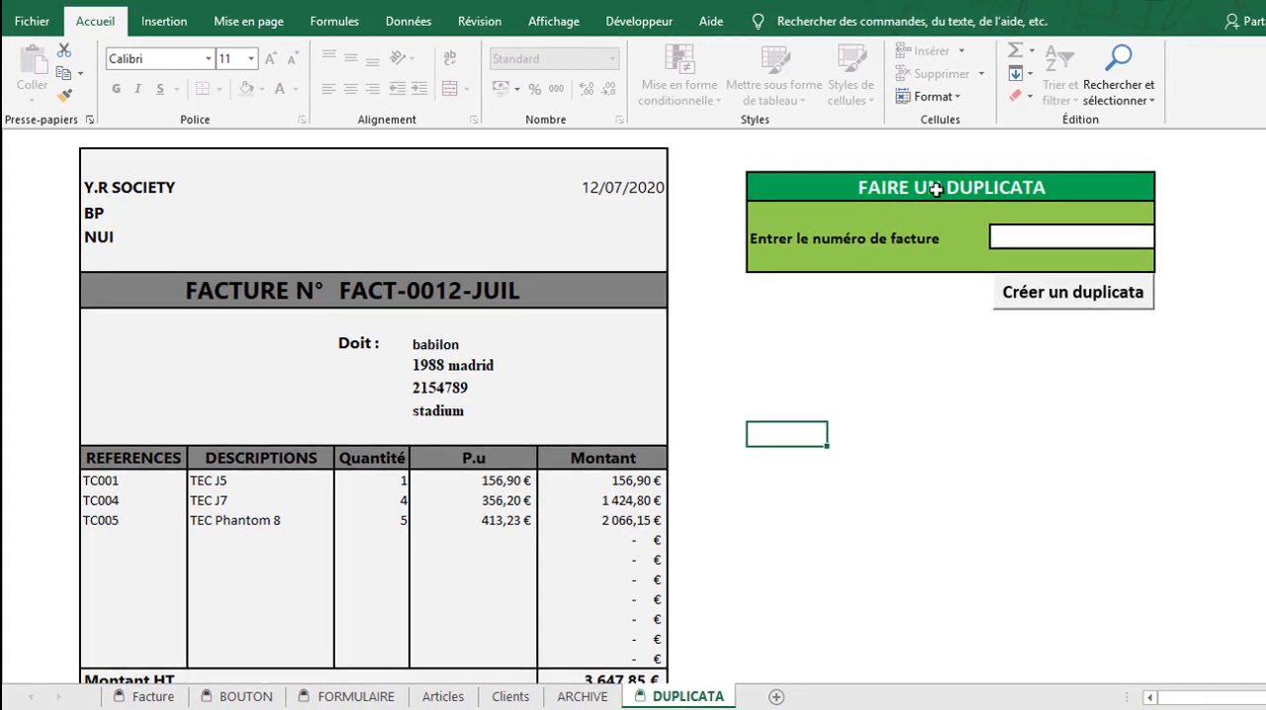
{"action": "left_click", "coordinate": [936, 190]}
{"action": "left_click", "coordinate": [1043, 238]}
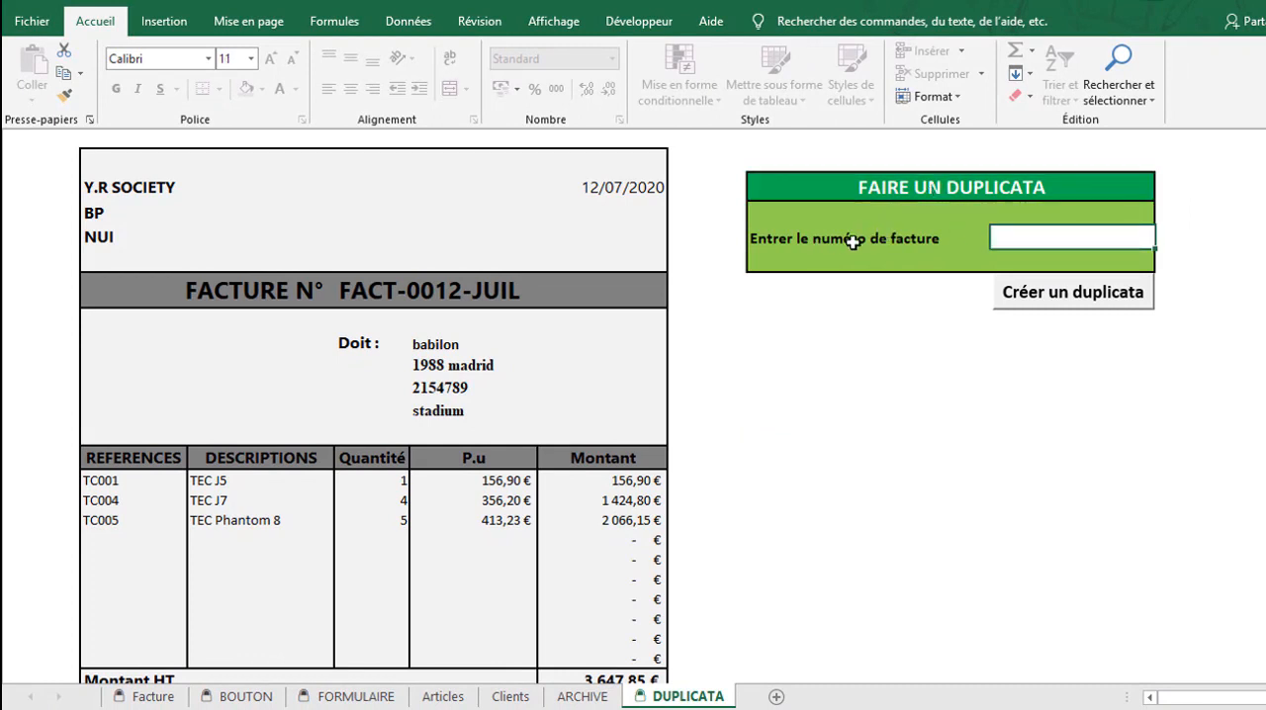
{"action": "type", "text": "FACT-0013-JUIL"}
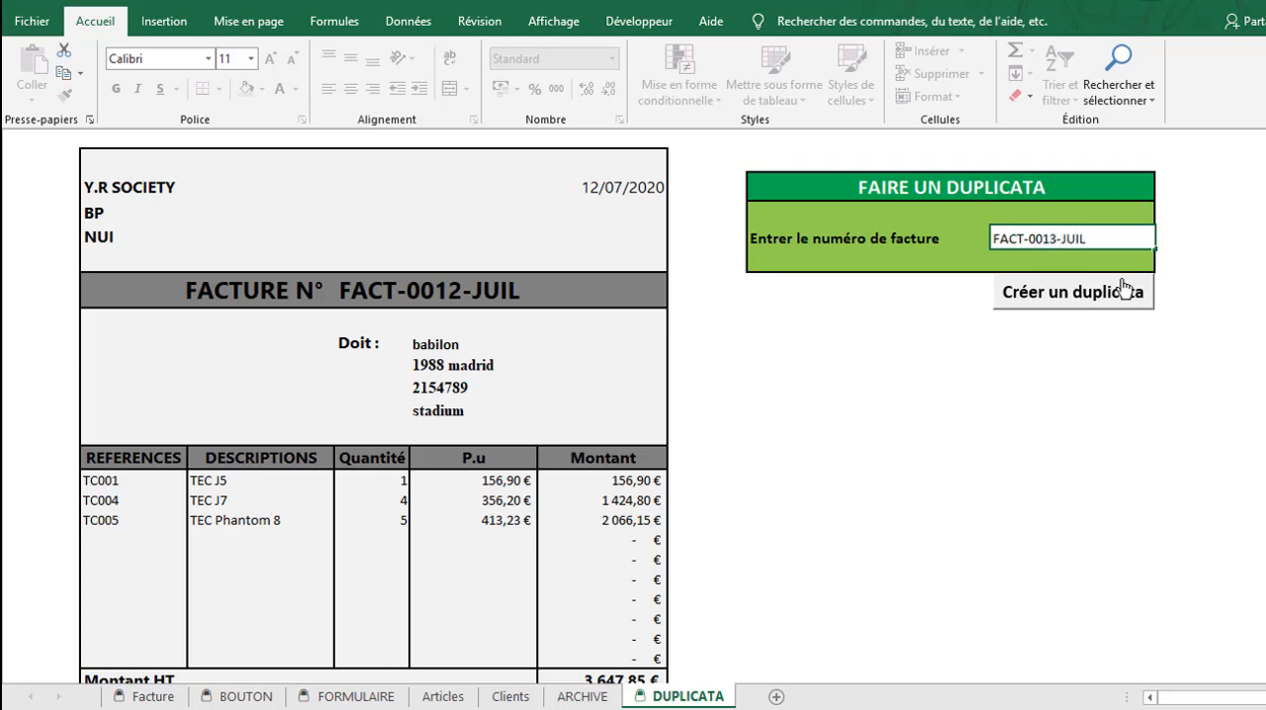
{"action": "left_click", "coordinate": [1054, 297]}
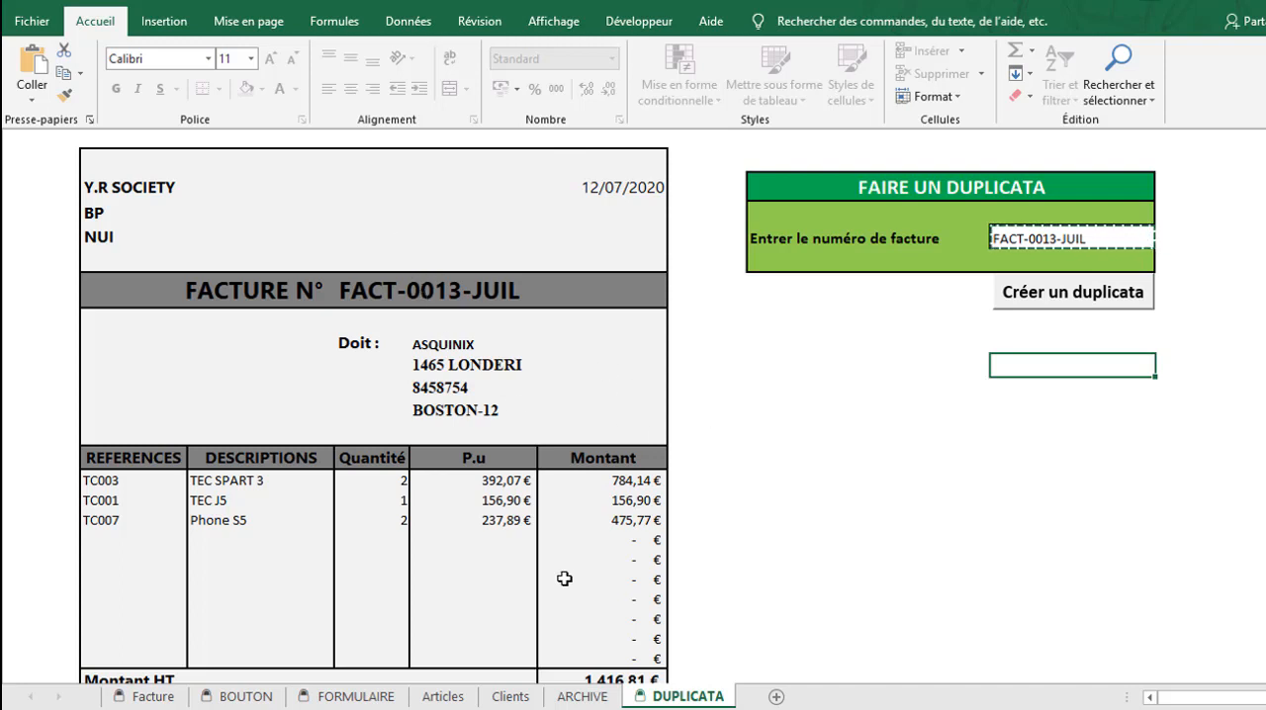
{"action": "left_click", "coordinate": [1028, 499]}
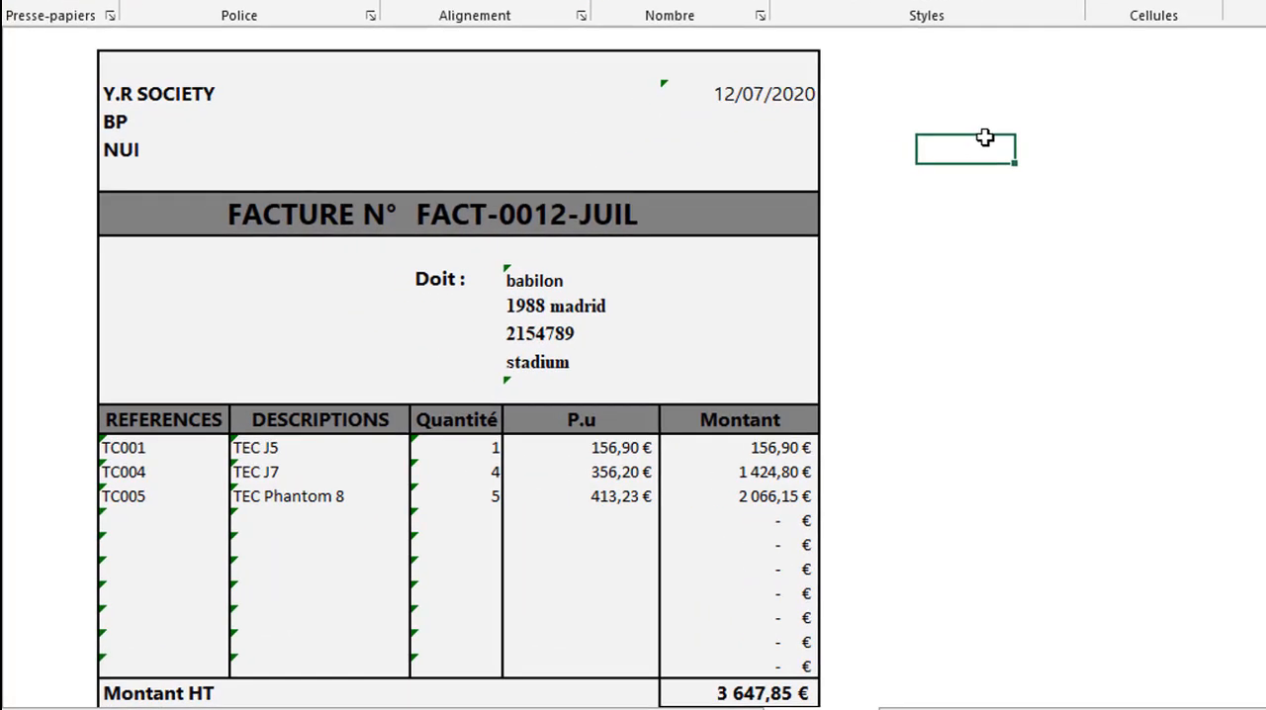
{"action": "left_click", "coordinate": [938, 311]}
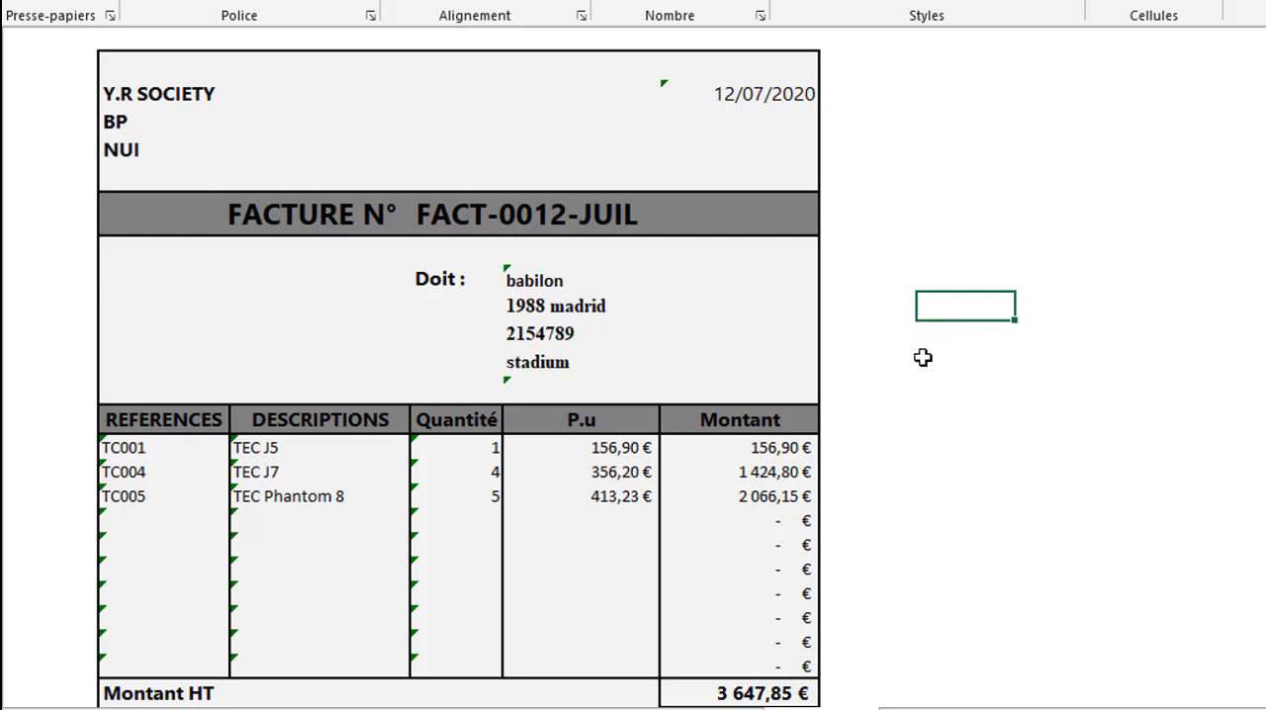
{"action": "left_click", "coordinate": [921, 392]}
{"action": "left_click", "coordinate": [895, 219]}
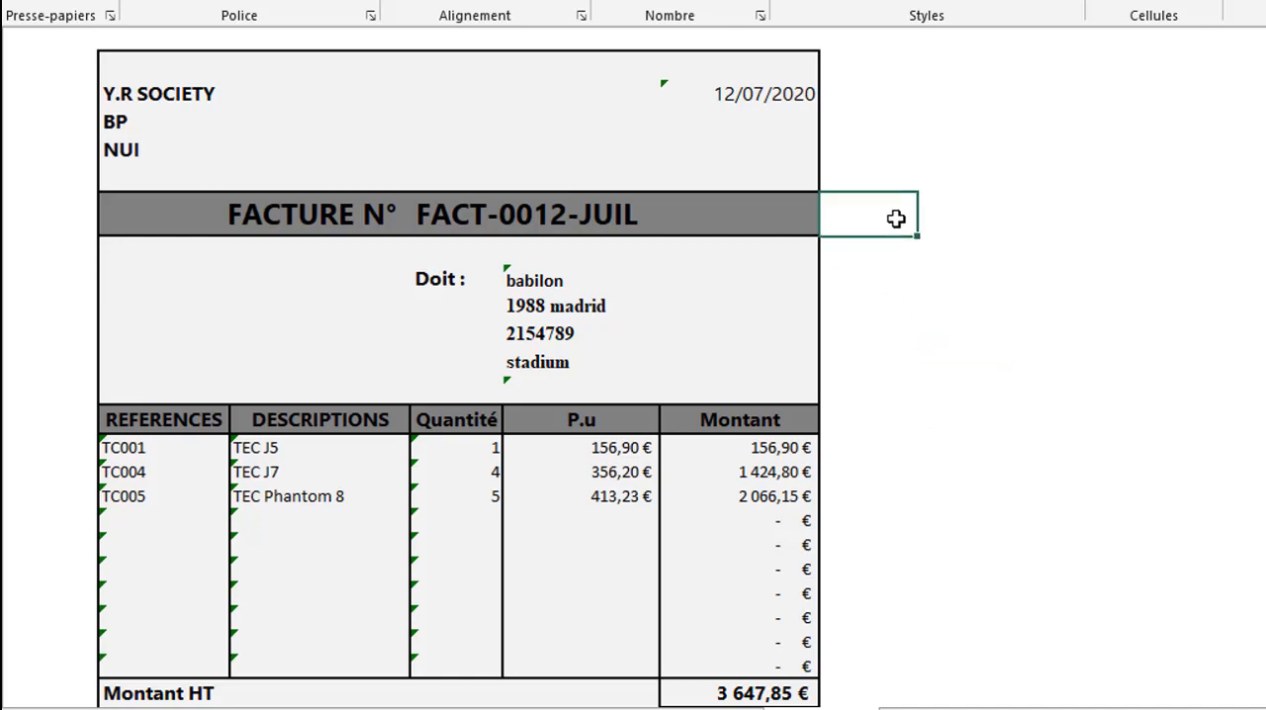
{"action": "left_click", "coordinate": [886, 423]}
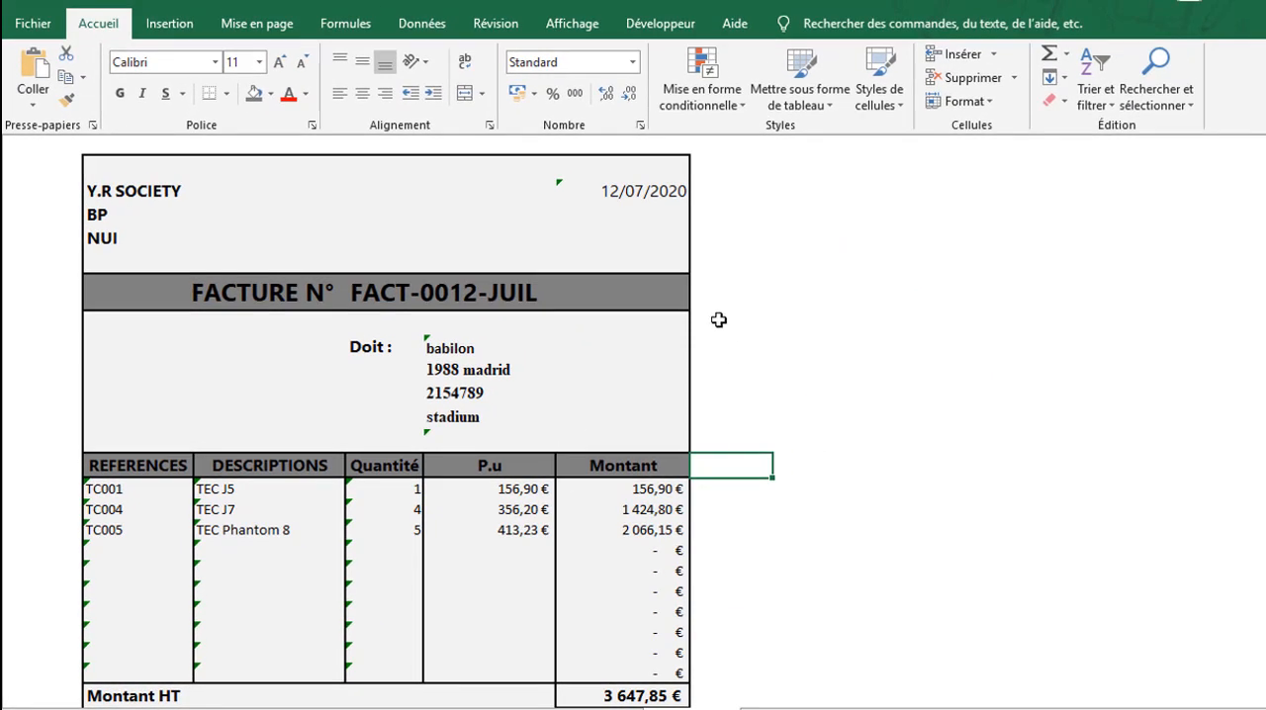
{"action": "left_click", "coordinate": [753, 302]}
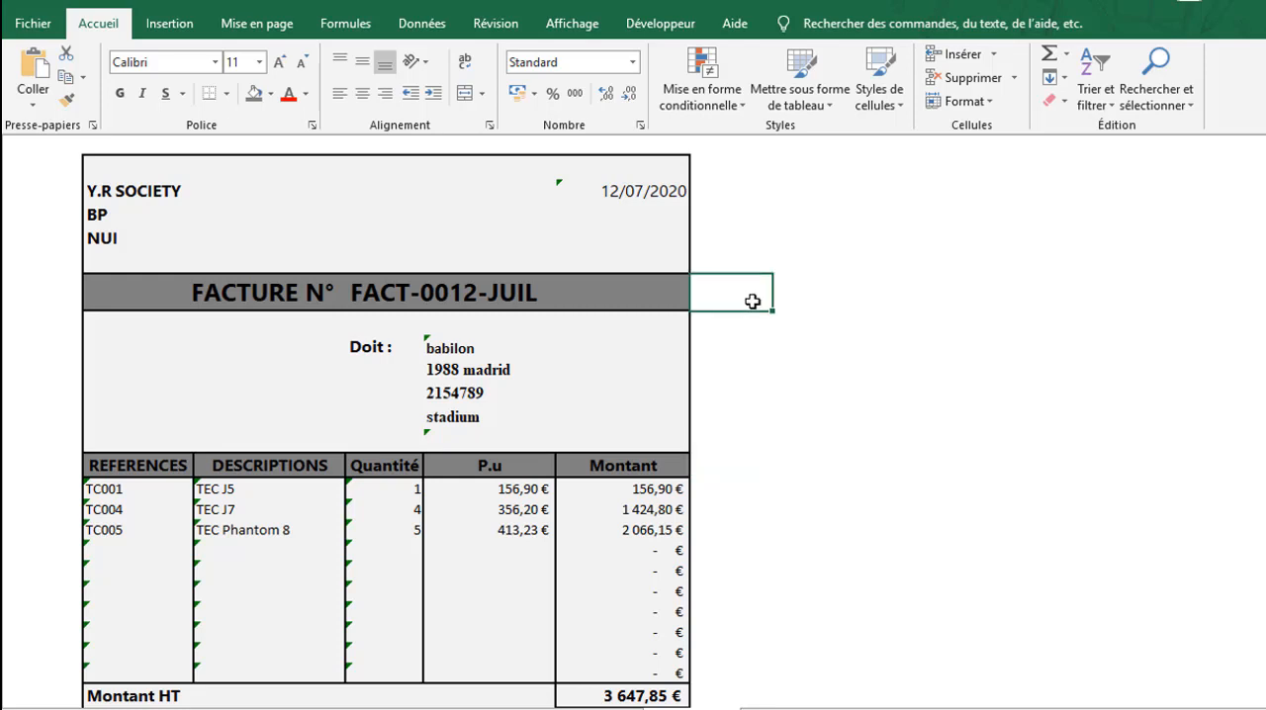
{"action": "left_click", "coordinate": [802, 293]}
{"action": "left_click", "coordinate": [825, 422]}
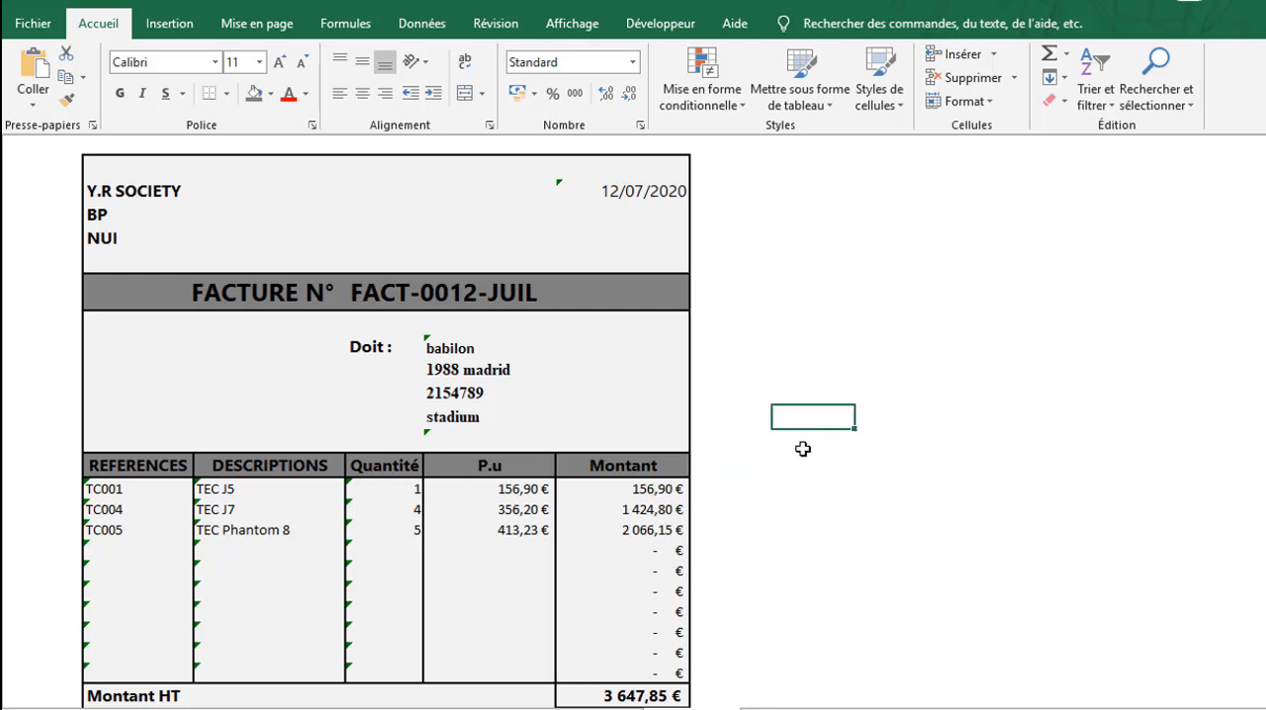
{"action": "left_click", "coordinate": [802, 447]}
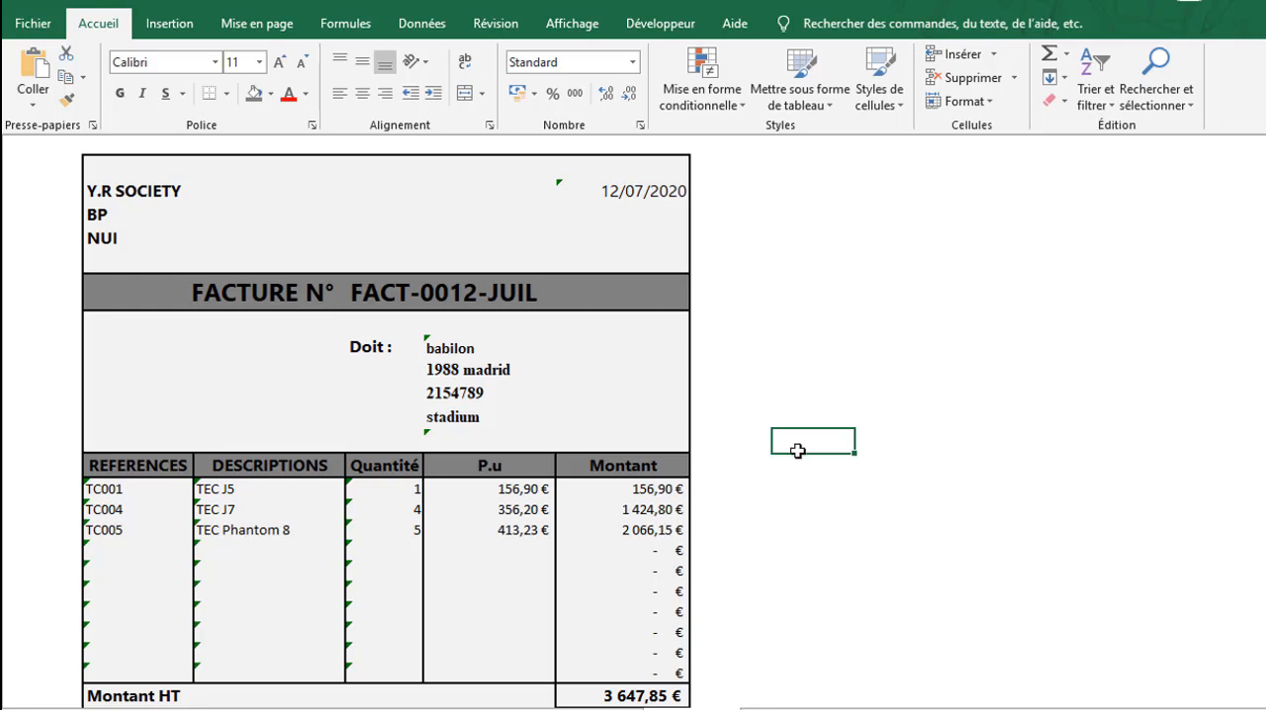
{"action": "left_click", "coordinate": [780, 463]}
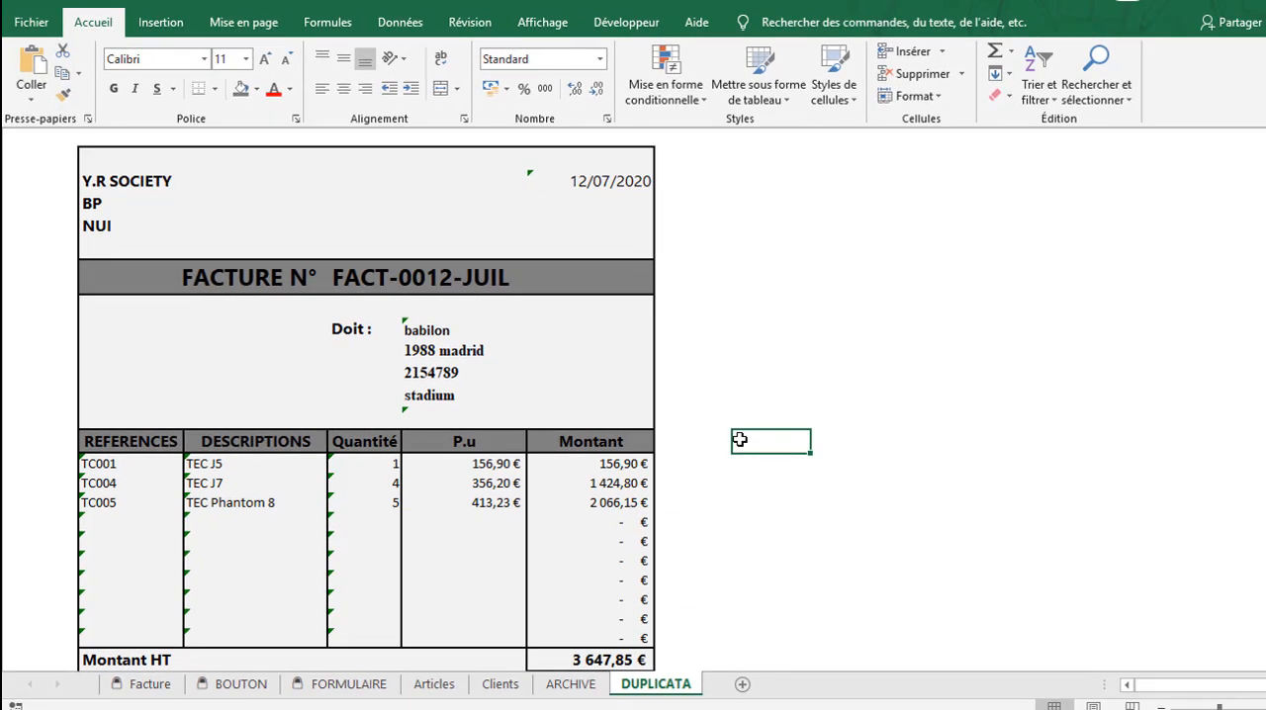
{"action": "left_click", "coordinate": [757, 372]}
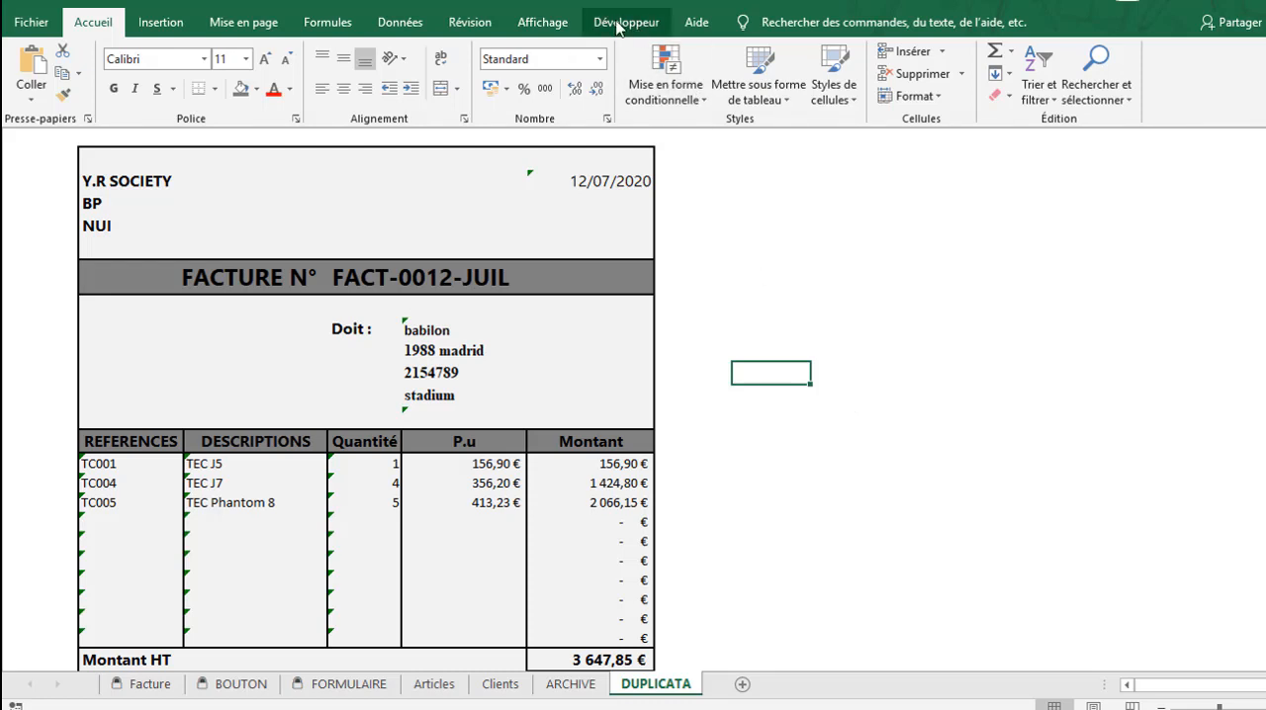
Show the gridlines, headings and formula bar on the DUPLICATA sheet, and collapse the formula bar to one line
{"action": "left_click", "coordinate": [539, 22]}
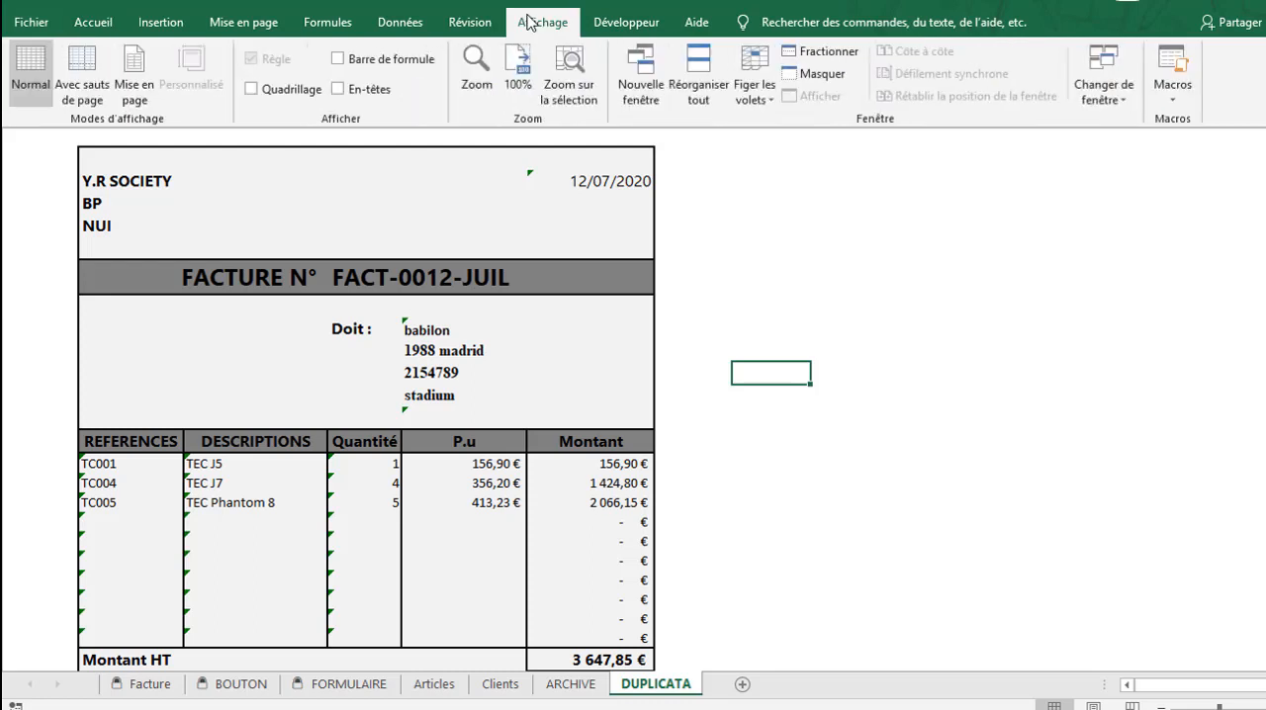
{"action": "left_click", "coordinate": [314, 90]}
{"action": "left_click", "coordinate": [361, 92]}
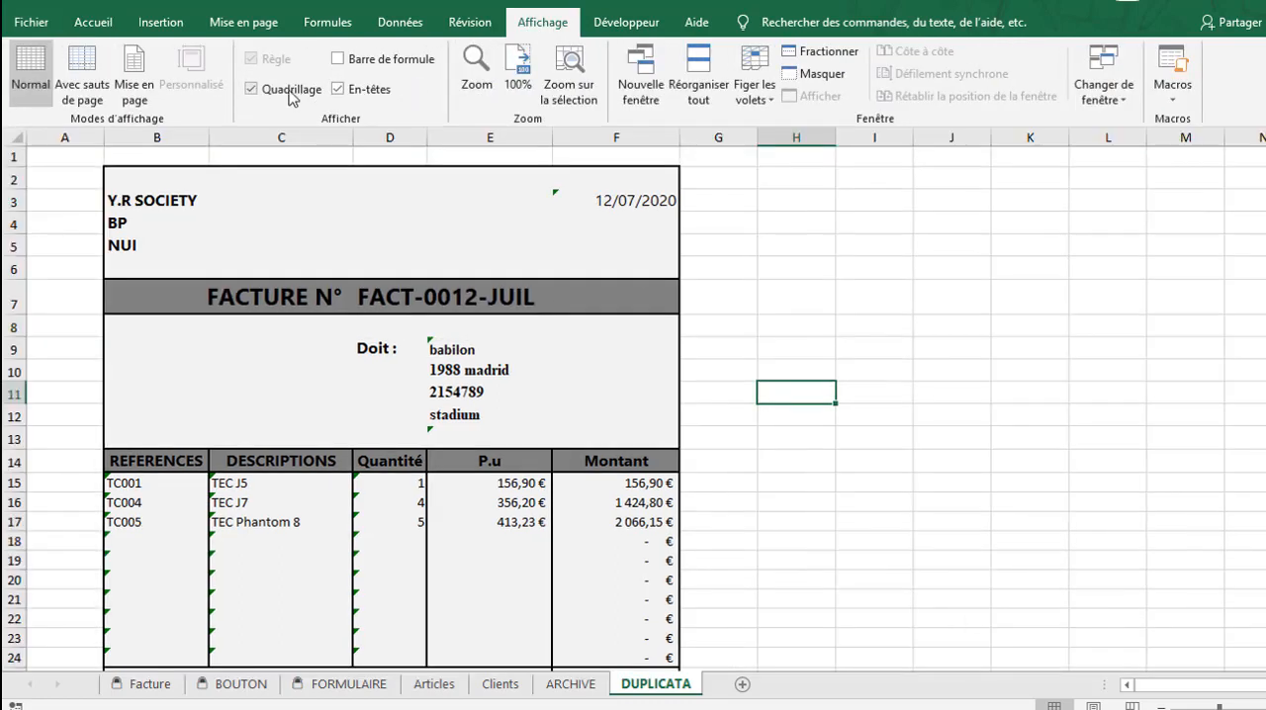
{"action": "left_click", "coordinate": [341, 59]}
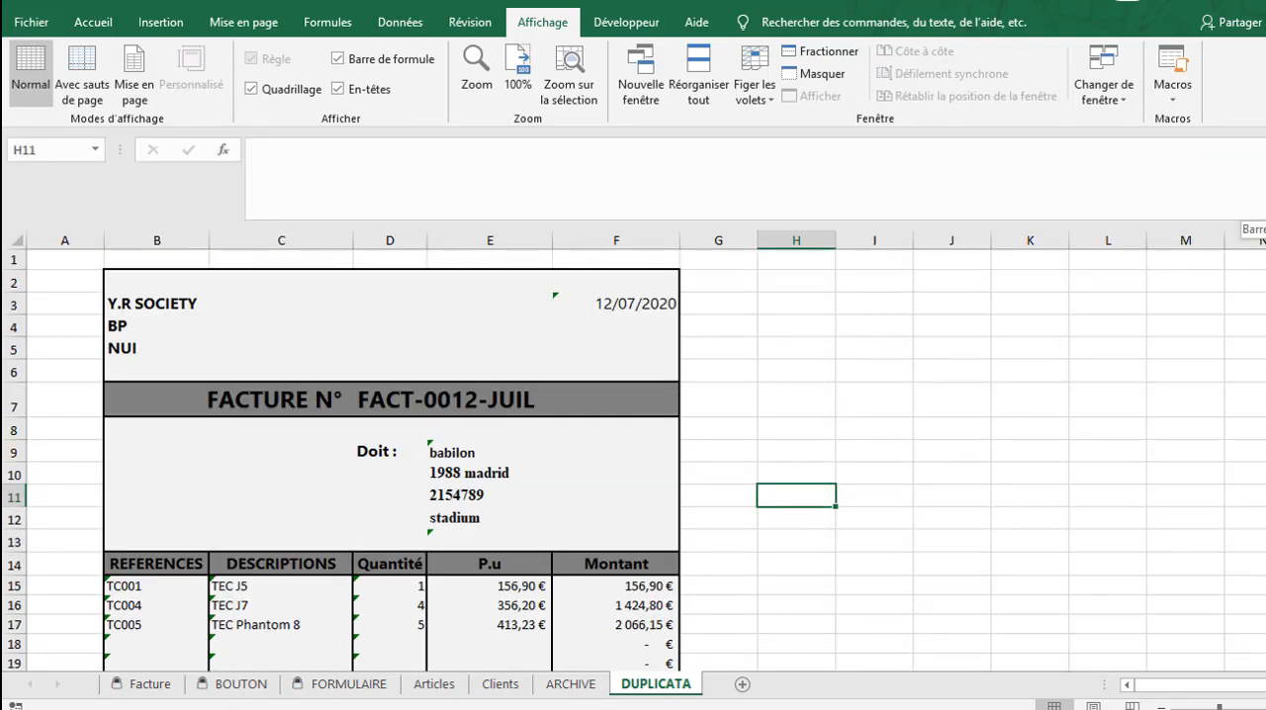
{"action": "left_click", "coordinate": [1264, 149]}
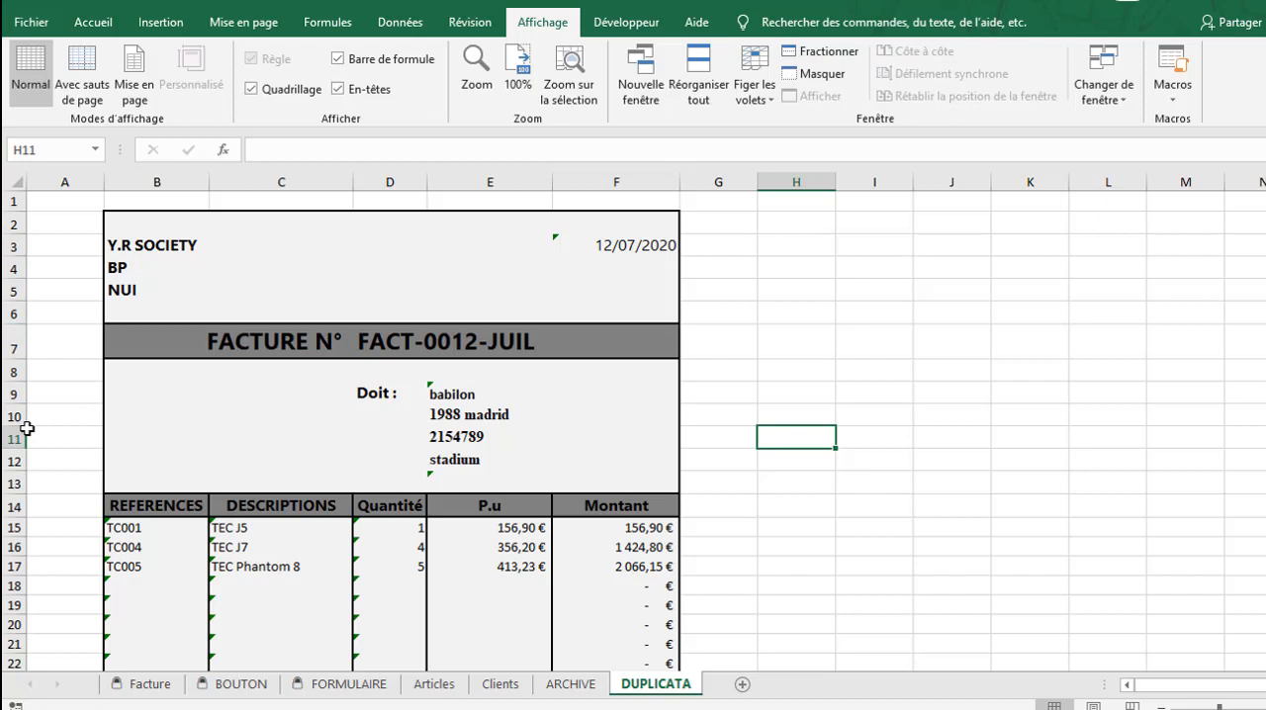
{"action": "left_click", "coordinate": [996, 313]}
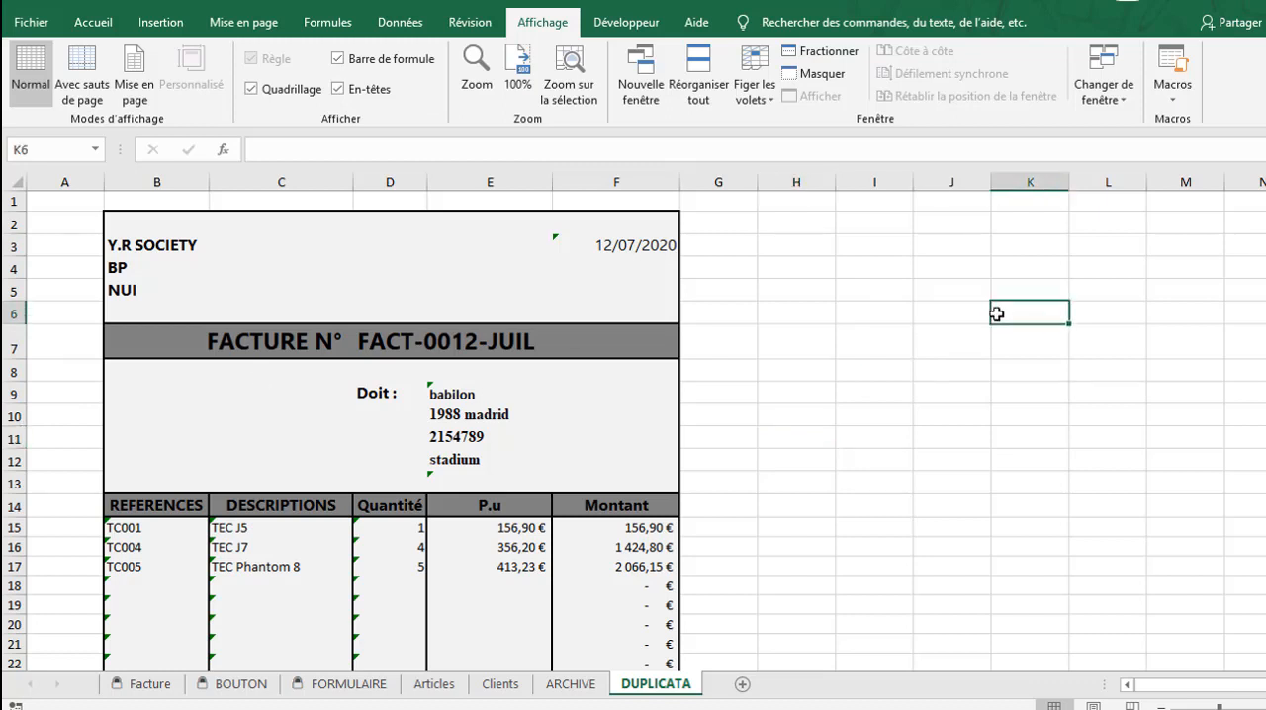
{"action": "left_click", "coordinate": [963, 249]}
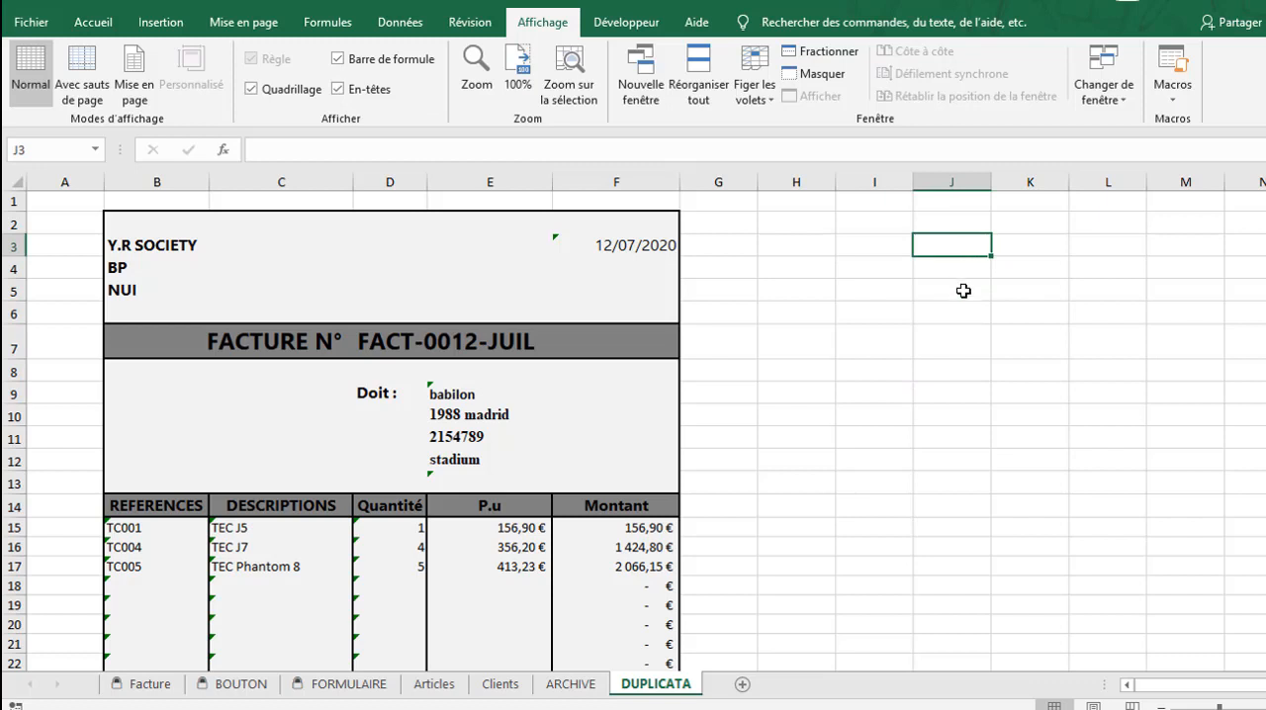
{"action": "left_click", "coordinate": [964, 289]}
{"action": "left_click", "coordinate": [964, 266]}
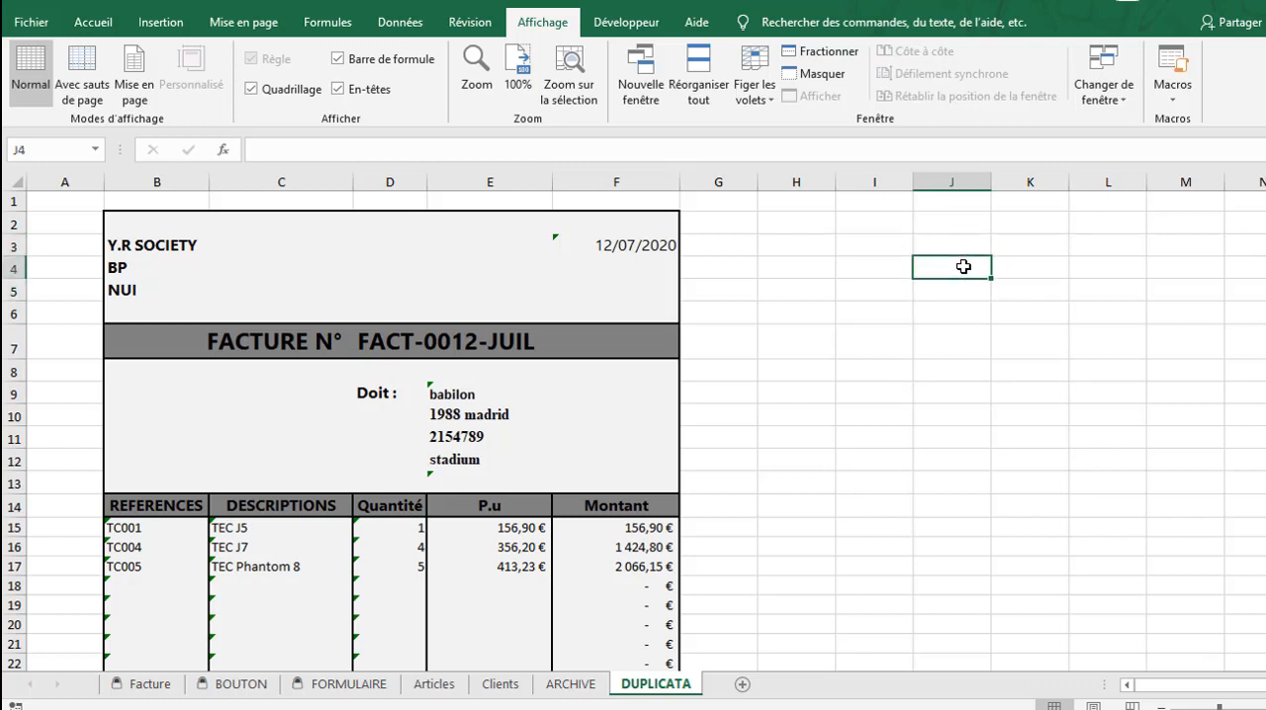
{"action": "left_click", "coordinate": [1024, 266]}
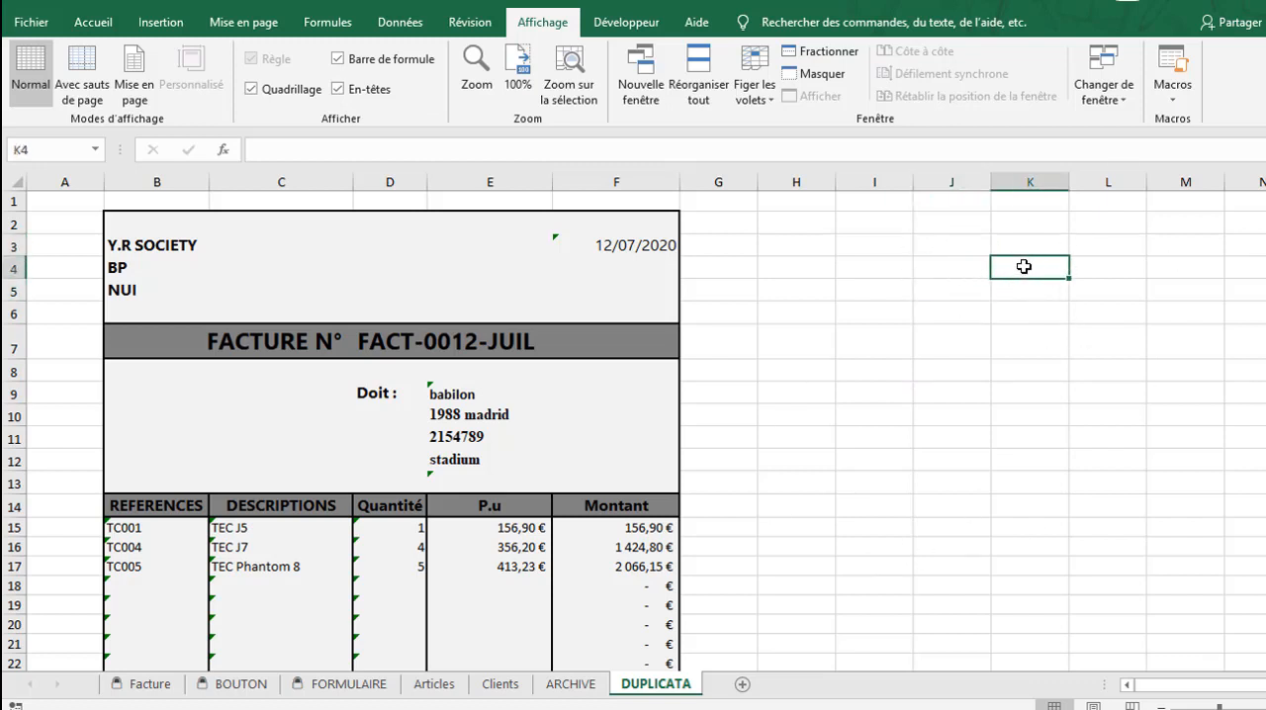
{"action": "left_click", "coordinate": [958, 267]}
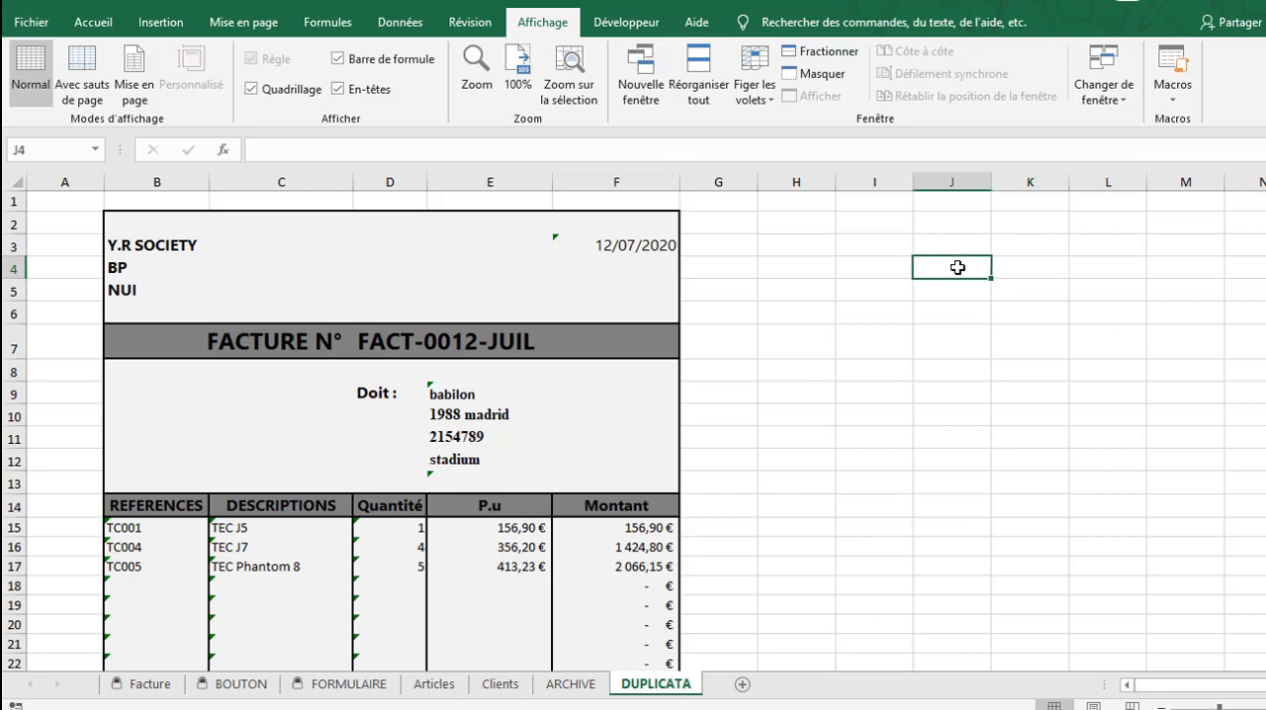
Unprotect the FORMULAIRE sheet and copy its whole FORMULAIRE ARTICLES form, including the Ajouter button
{"action": "left_click", "coordinate": [348, 683]}
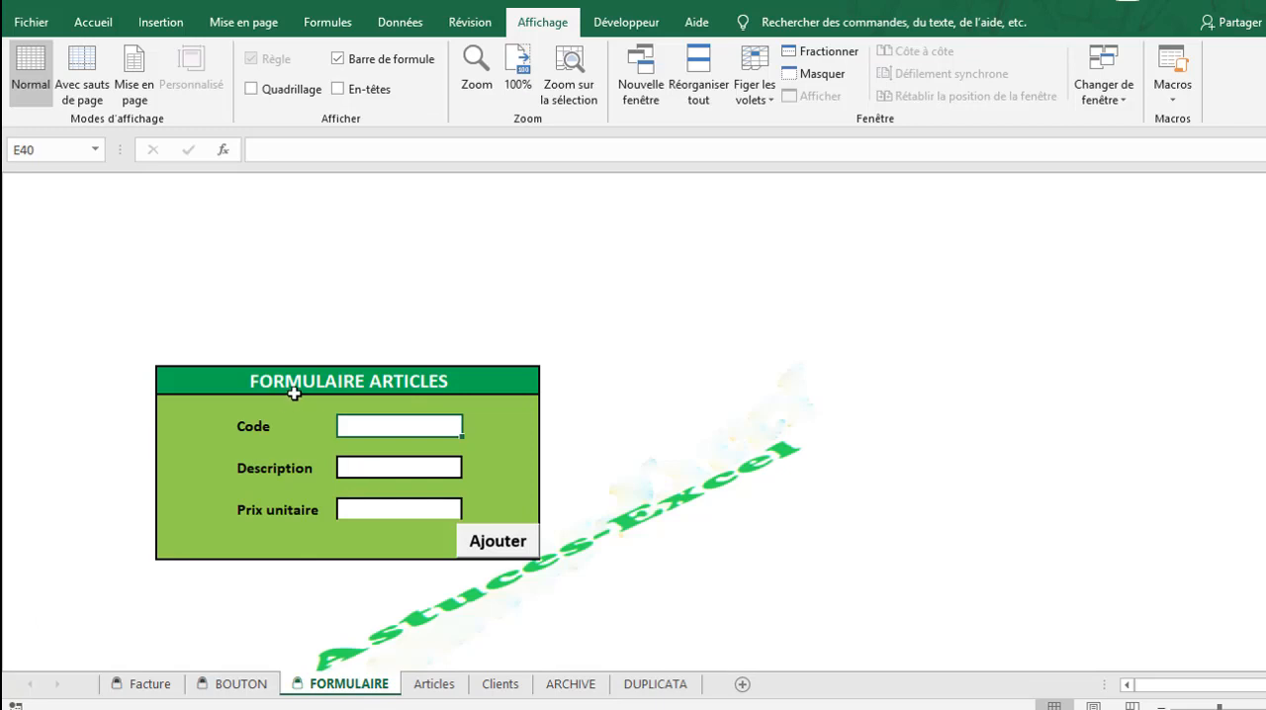
{"action": "left_click", "coordinate": [249, 683]}
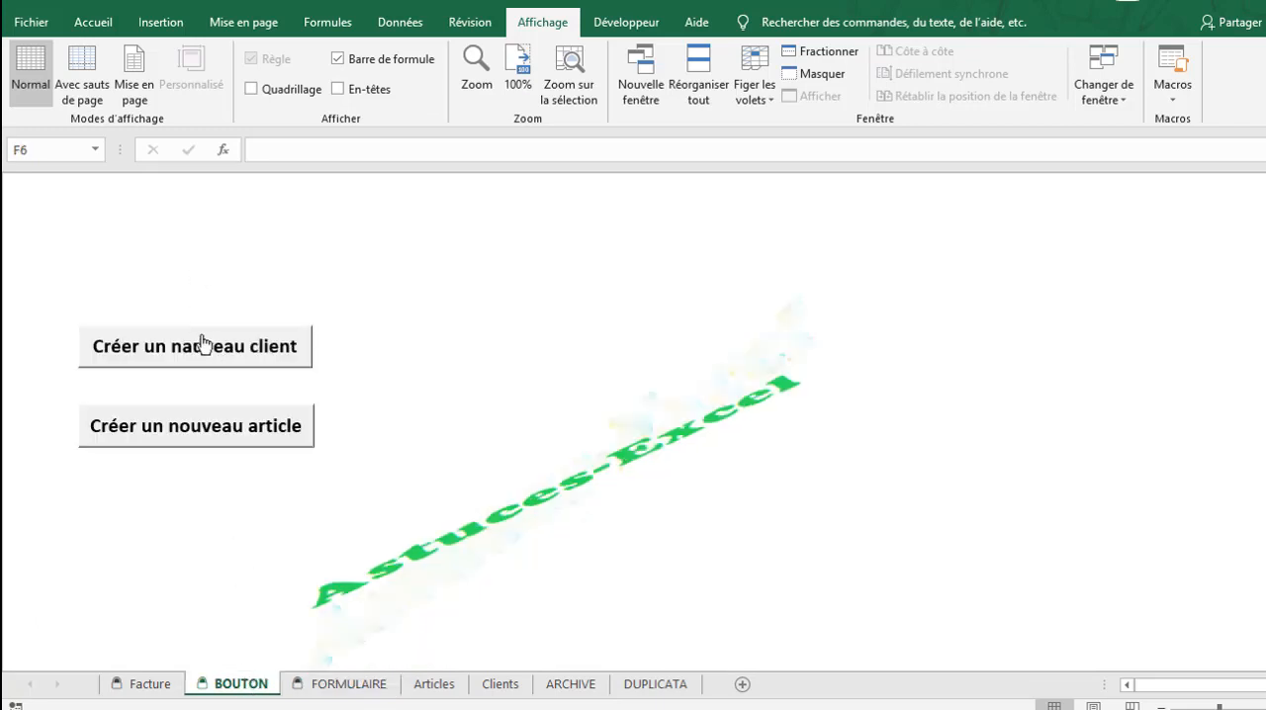
{"action": "left_click", "coordinate": [348, 686]}
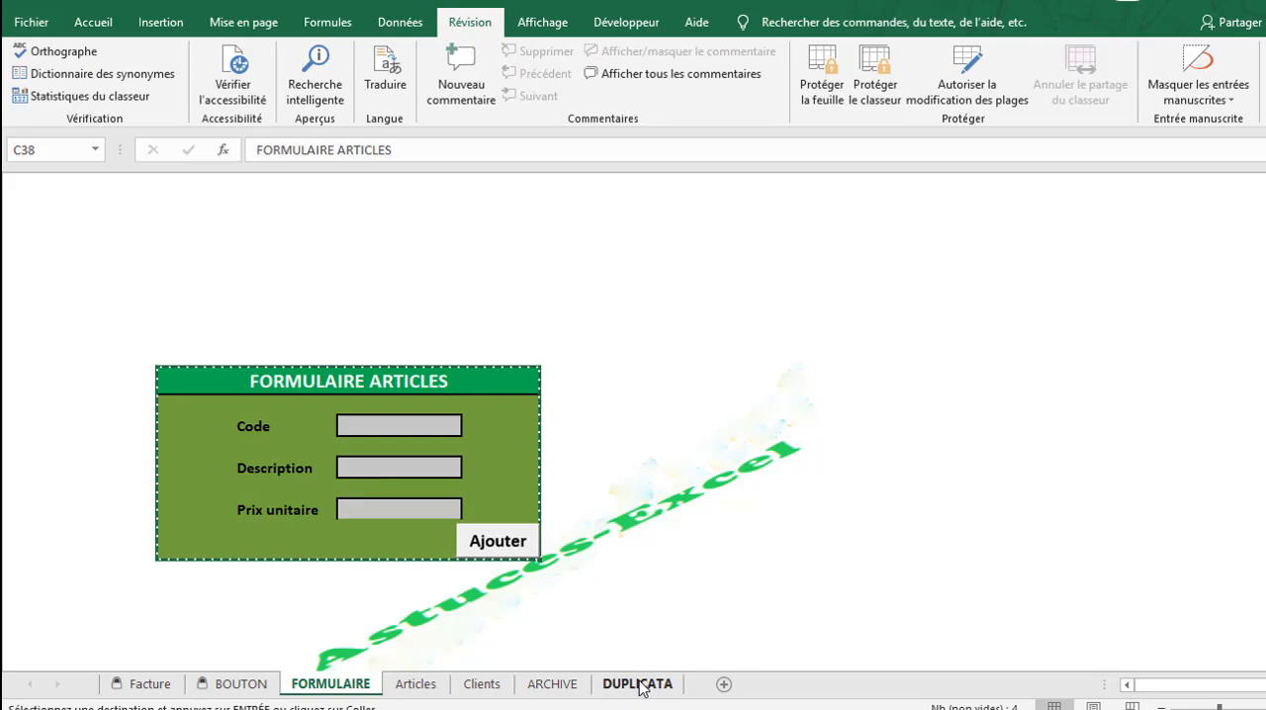
Paste the copied form at cell J3 of the DUPLICATA sheet, keeping the source column widths
{"action": "left_click", "coordinate": [639, 683]}
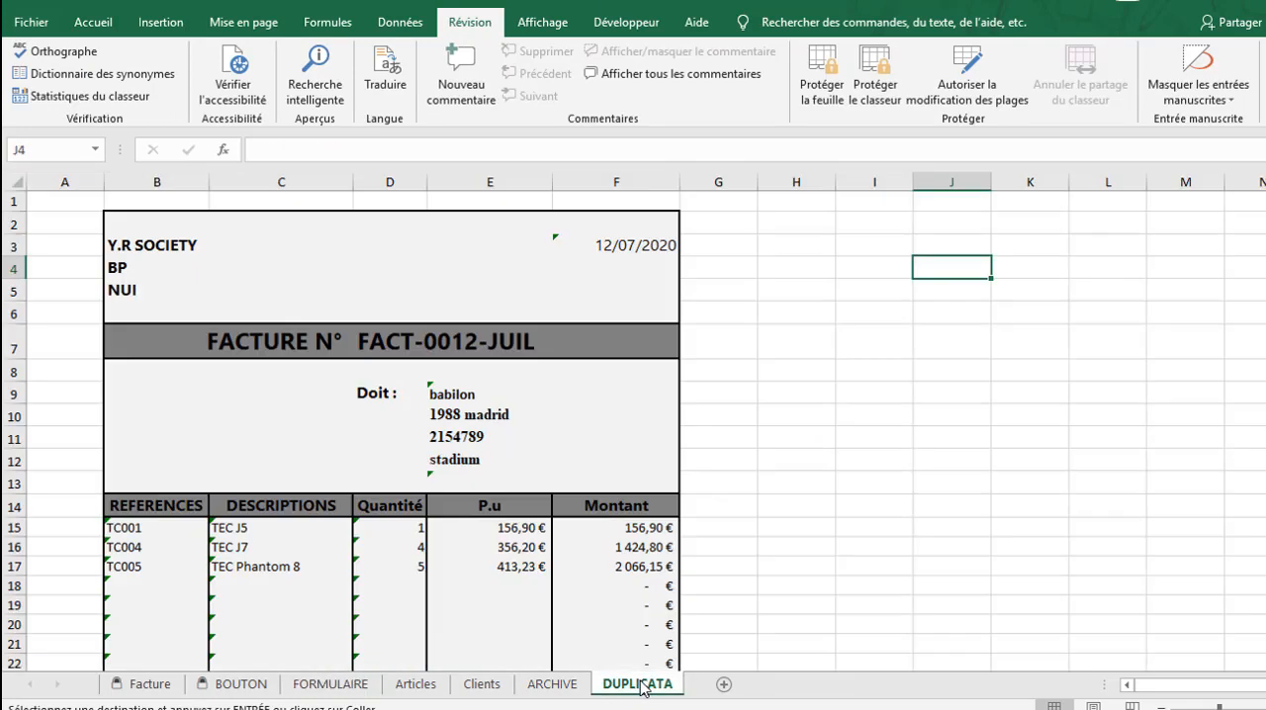
{"action": "left_click", "coordinate": [938, 246]}
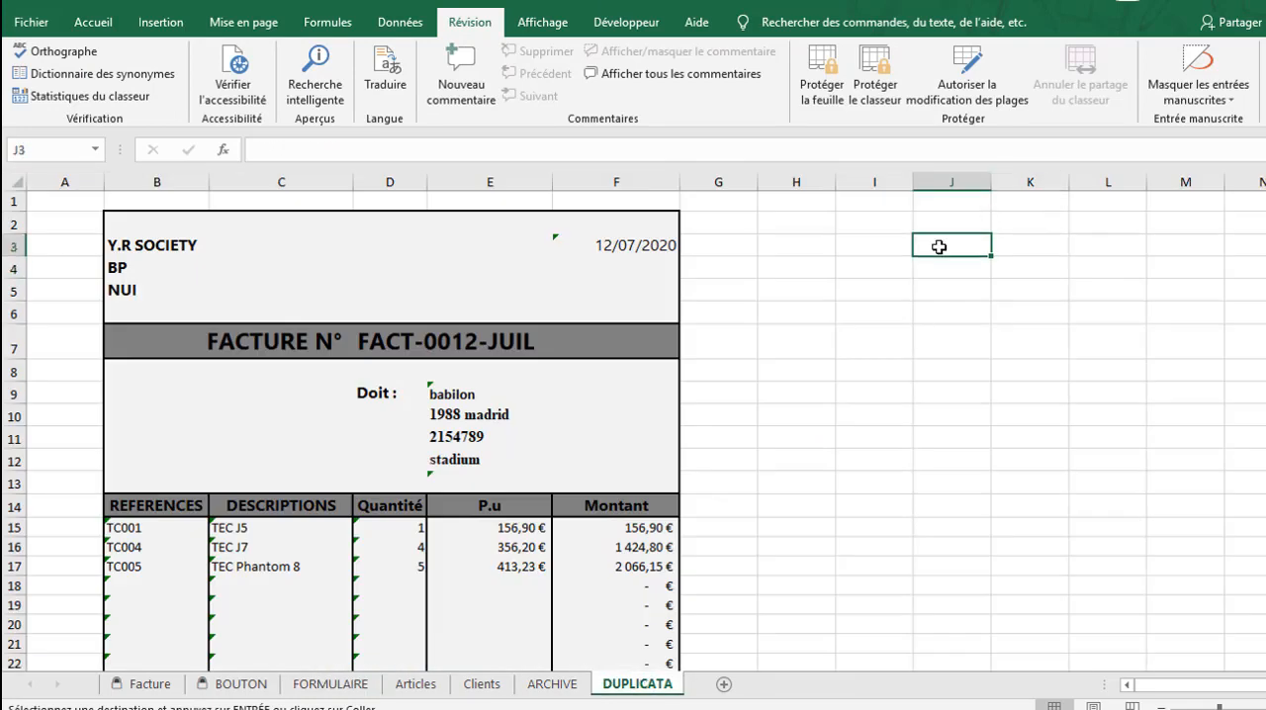
{"action": "key", "text": "ctrl+v"}
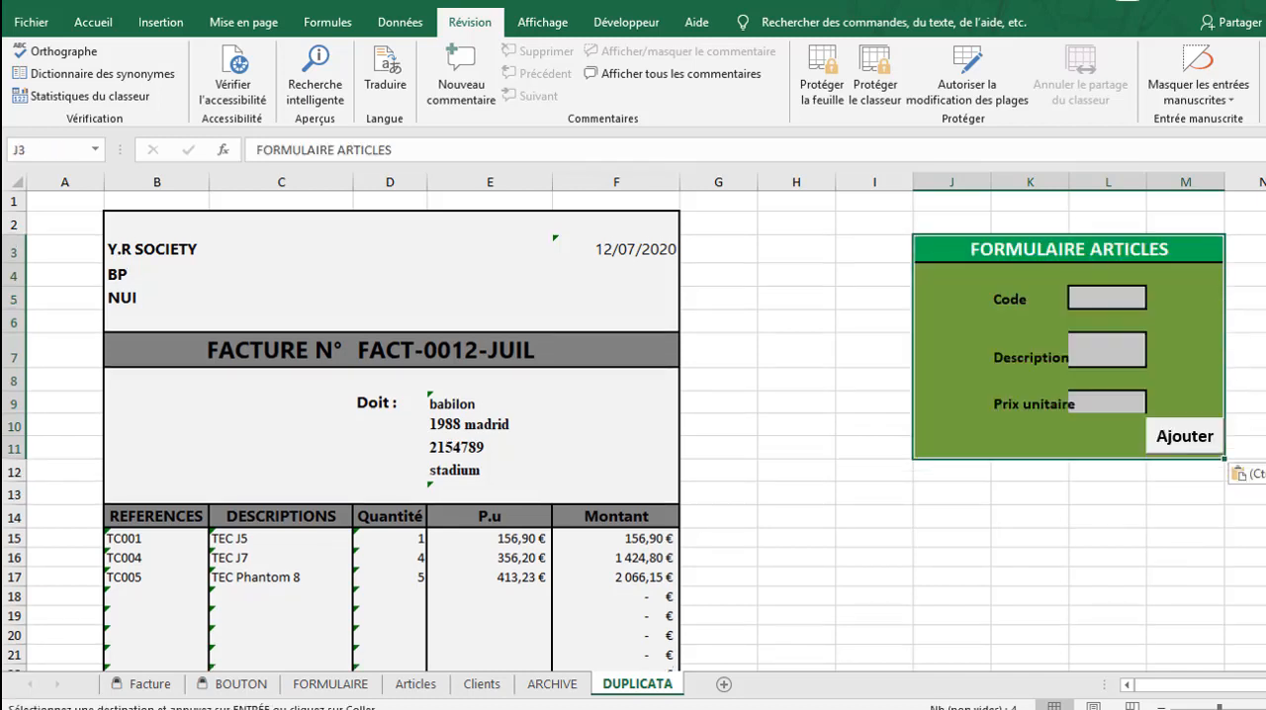
{"action": "left_click", "coordinate": [1254, 474]}
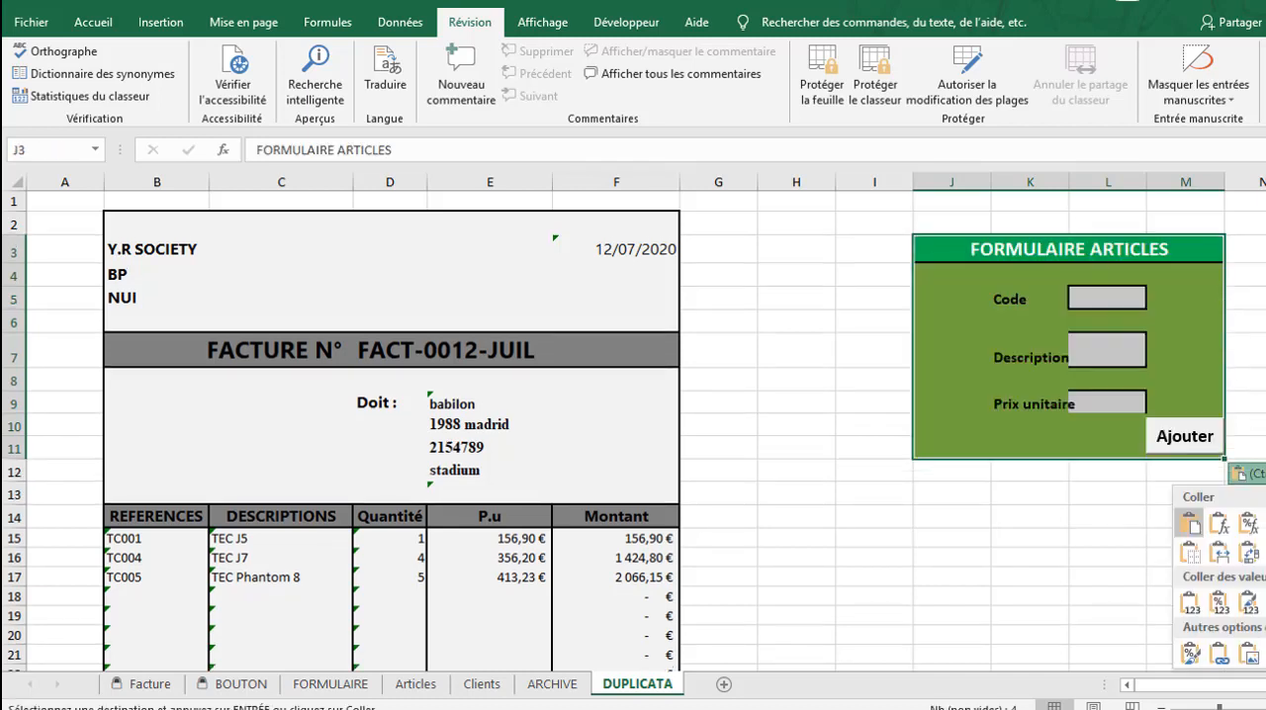
{"action": "left_click", "coordinate": [1216, 526]}
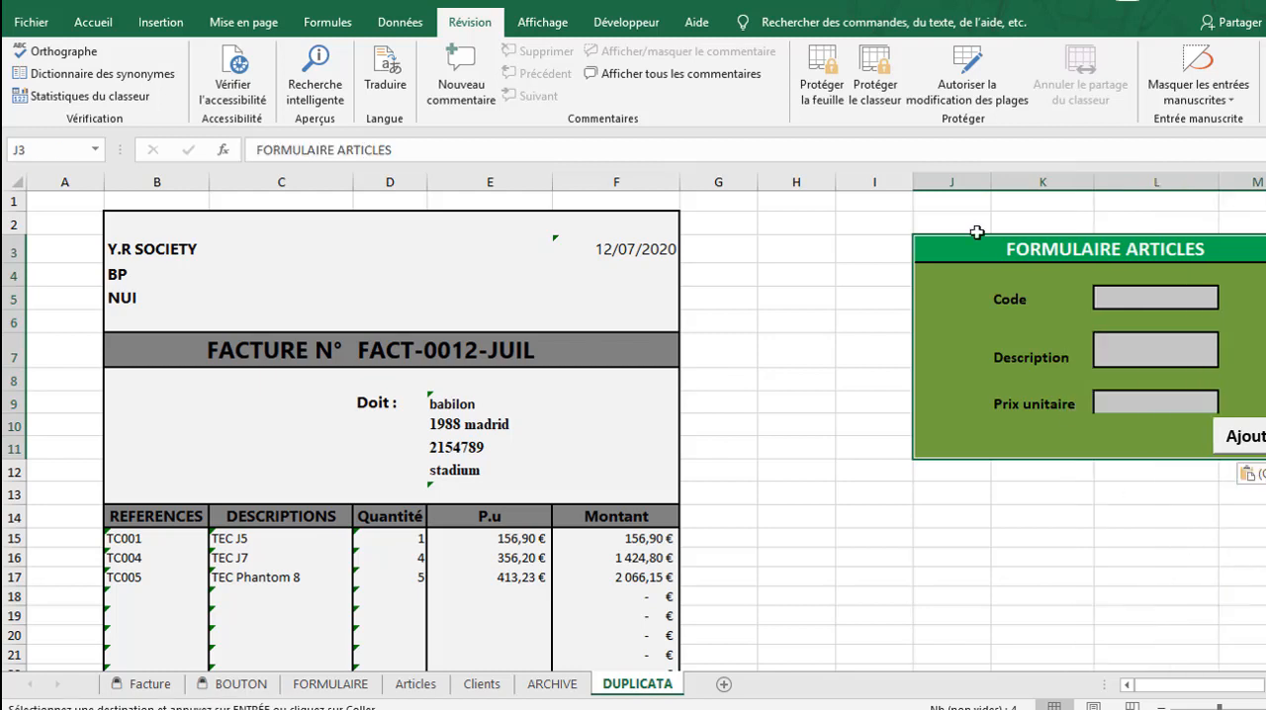
Delete the empty columns H and I between the invoice and the pasted form
{"action": "left_click_drag", "start_coordinate": [870, 181], "coordinate": [801, 181]}
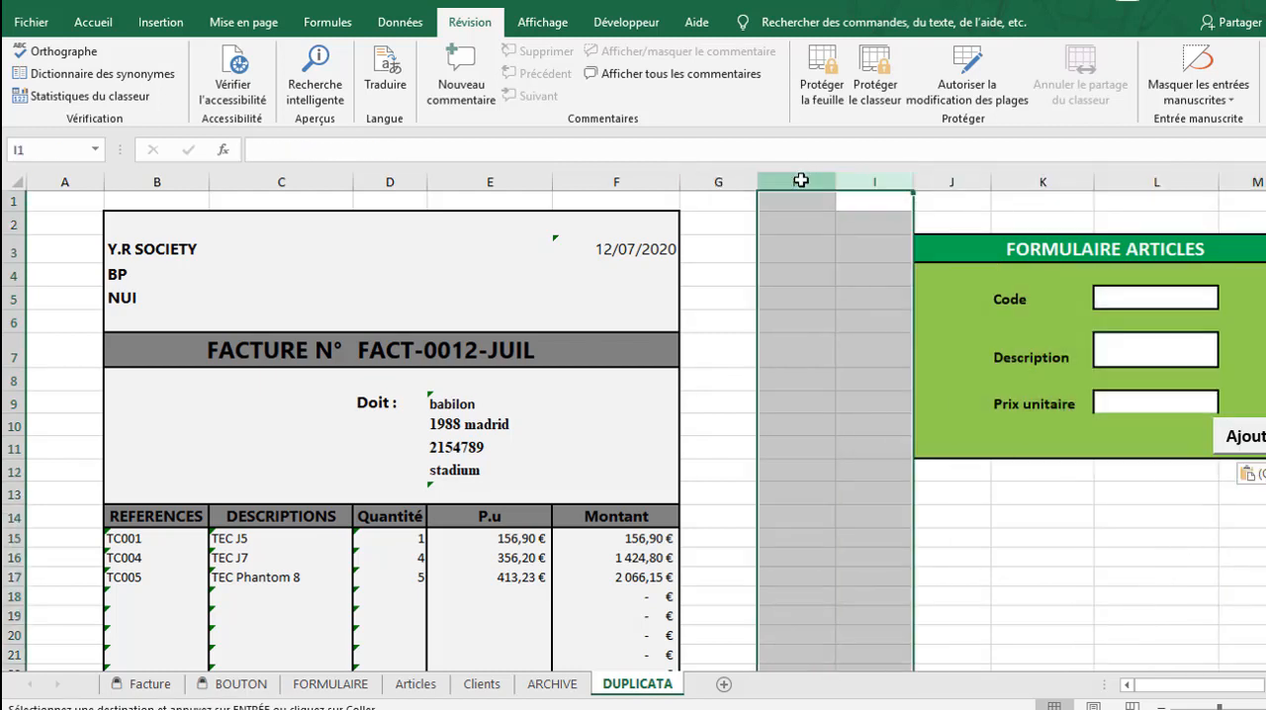
{"action": "right_click", "coordinate": [801, 181]}
{"action": "left_click", "coordinate": [928, 348]}
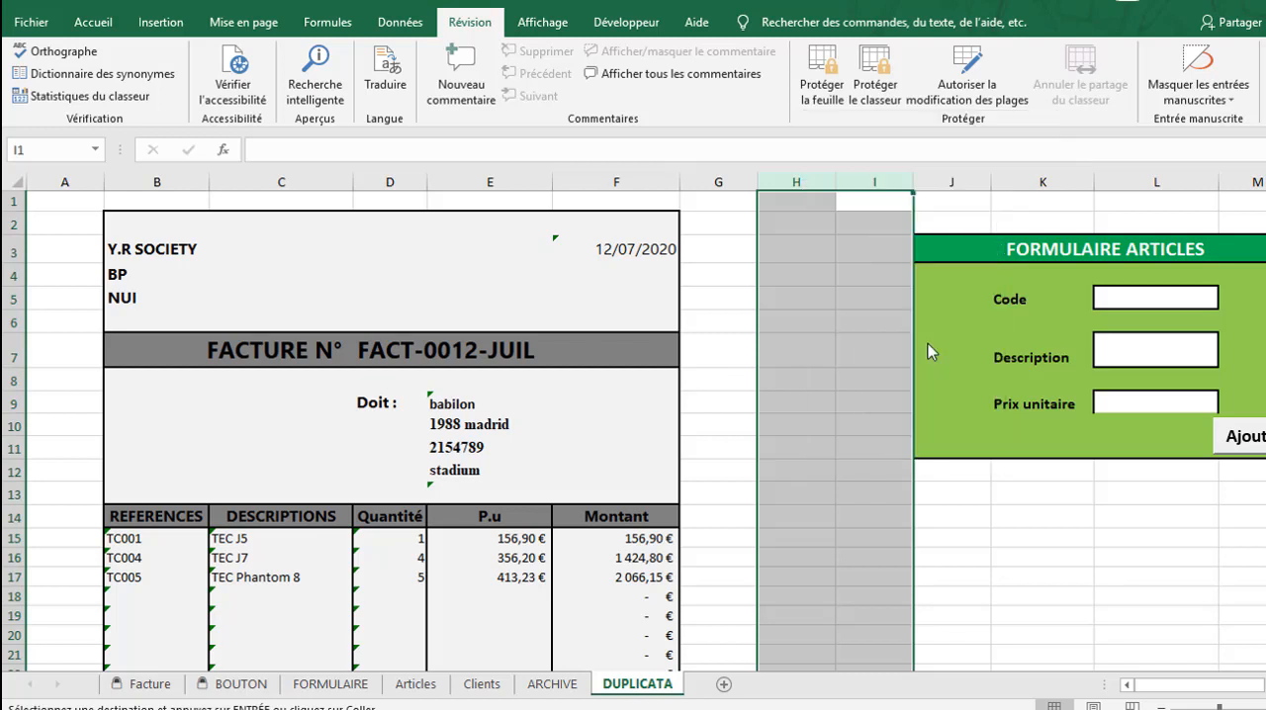
{"action": "left_click", "coordinate": [832, 492]}
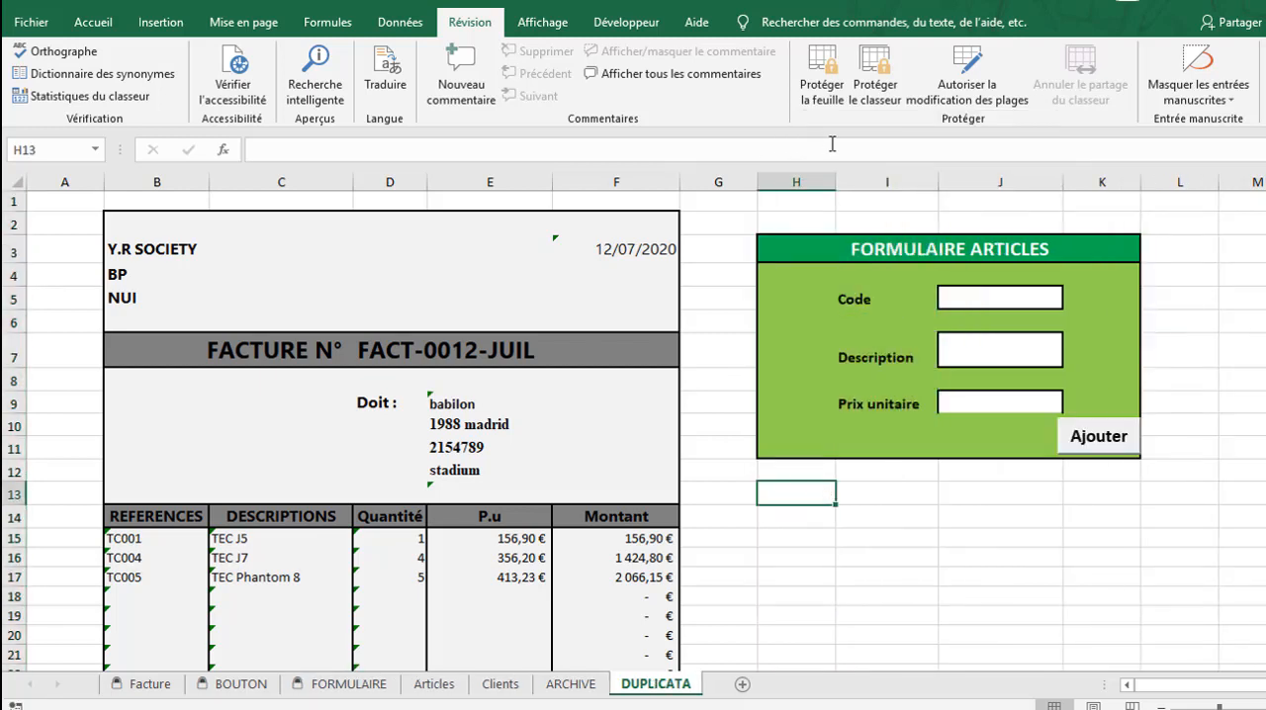
Delete the Ajouter button from the copied form
{"action": "left_click", "coordinate": [881, 249]}
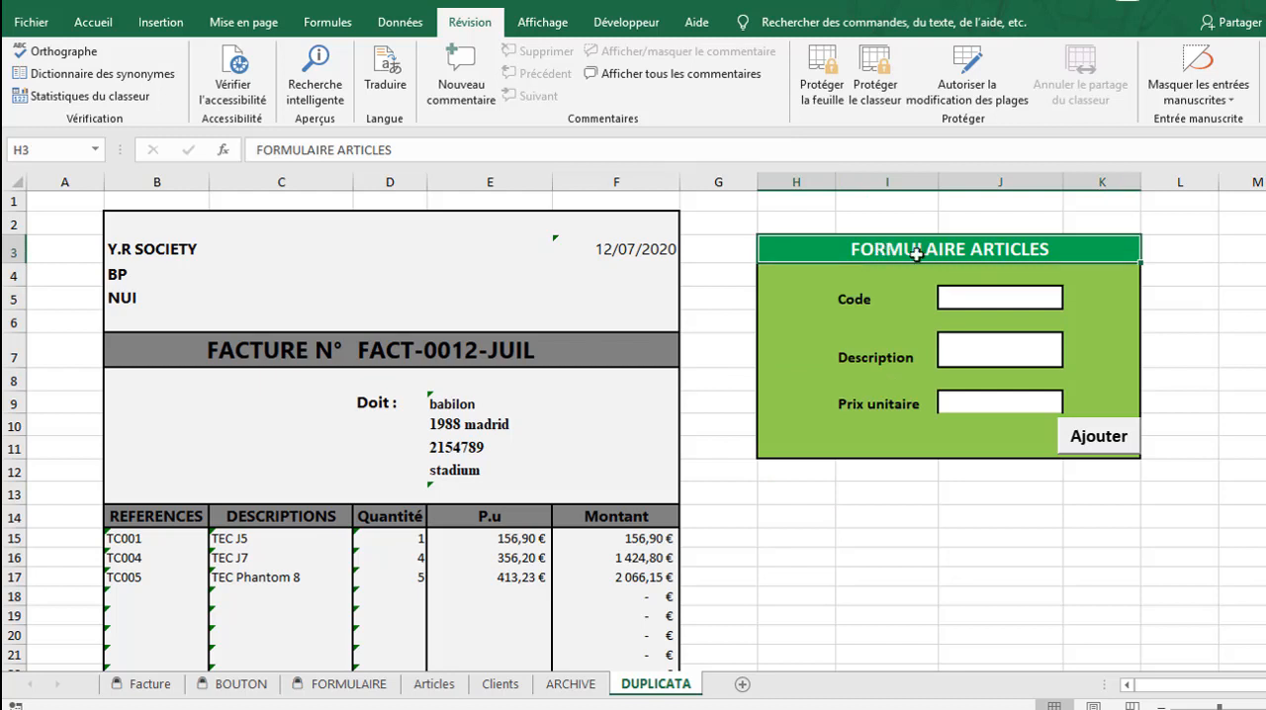
{"action": "right_click", "coordinate": [1104, 441]}
{"action": "left_click", "coordinate": [1116, 428]}
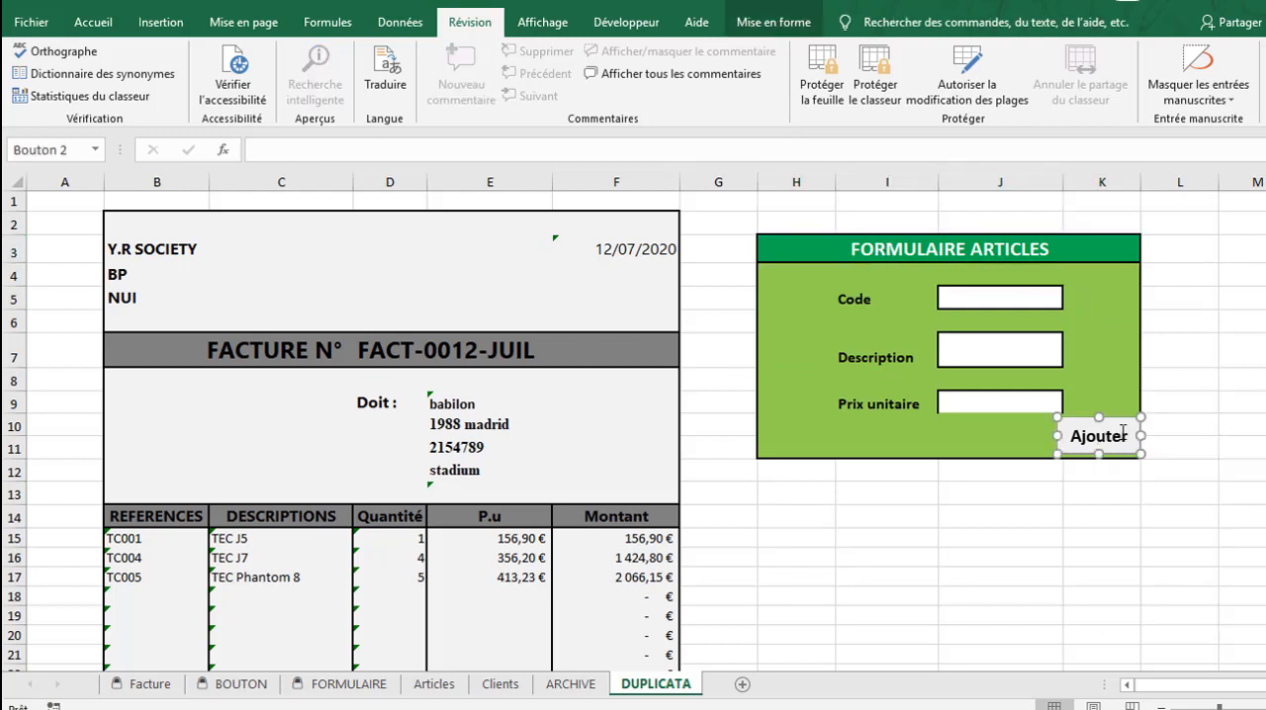
{"action": "key", "text": "Delete"}
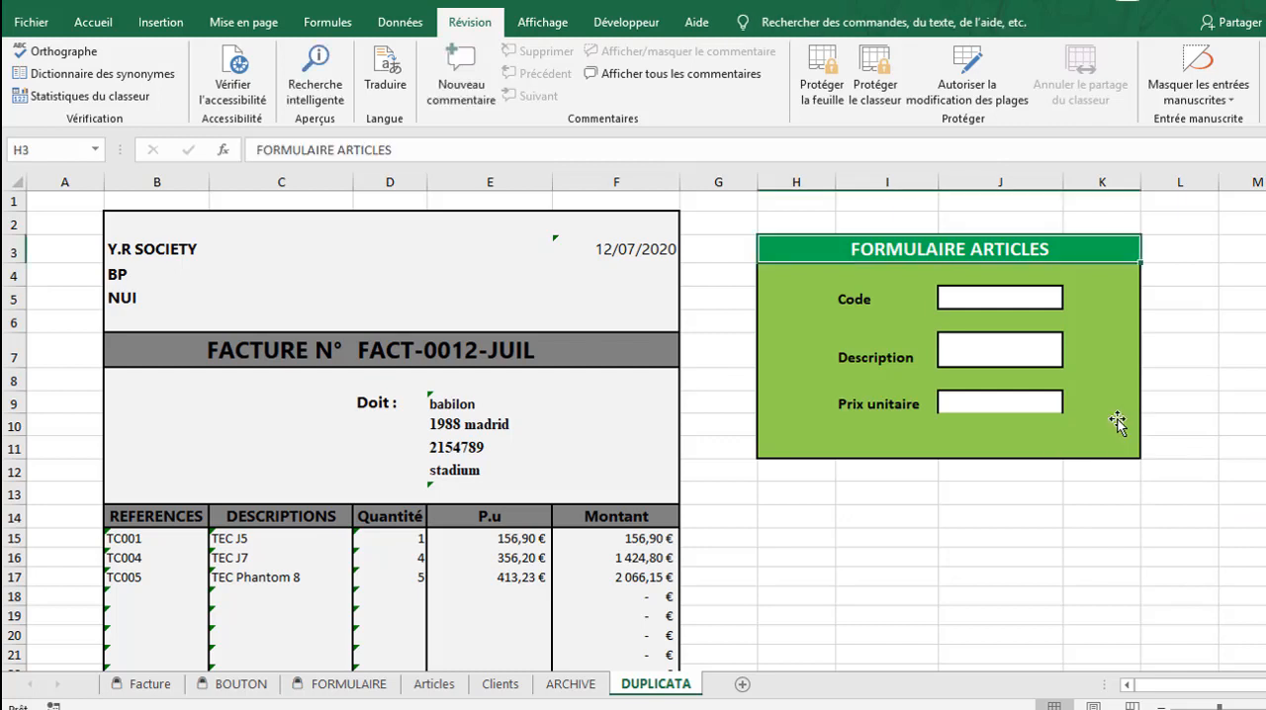
{"action": "left_click", "coordinate": [811, 473]}
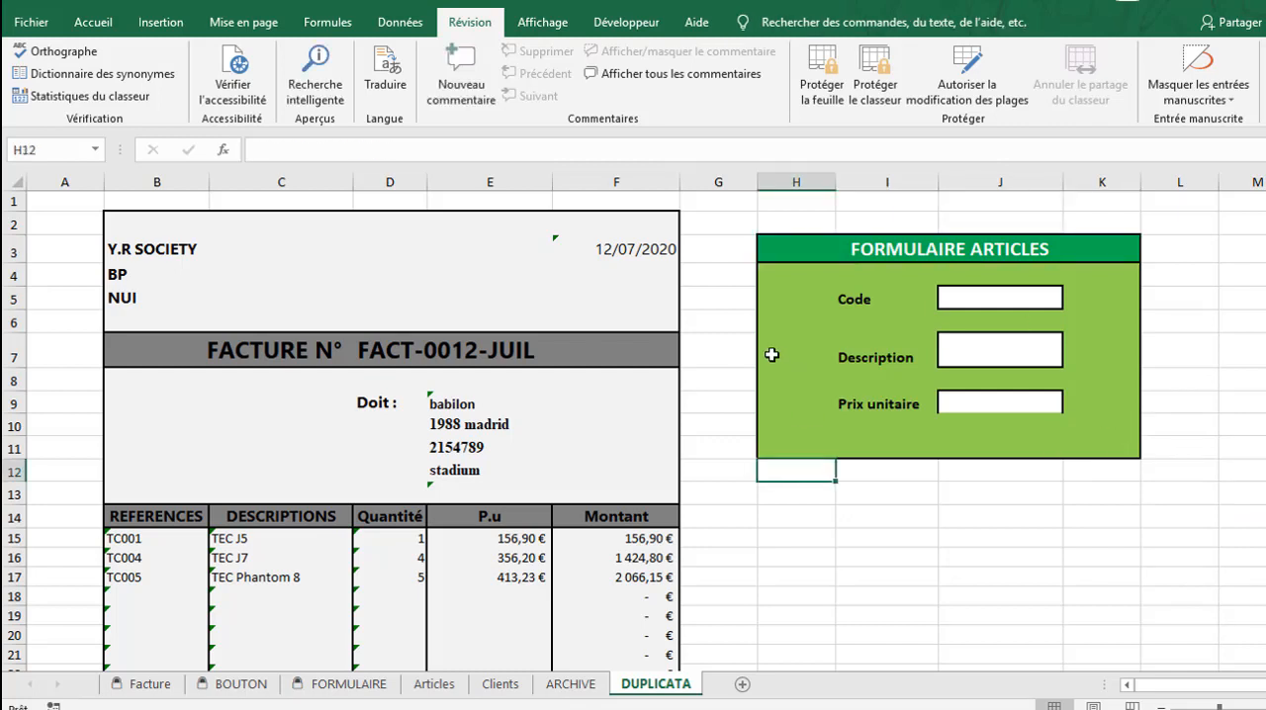
Delete the form cells in columns H to K from row 7 down, including Description and Prix unitaire, shifting cells up
{"action": "left_click_drag", "start_coordinate": [775, 342], "coordinate": [1117, 402]}
{"action": "right_click", "coordinate": [1117, 401]}
{"action": "left_click", "coordinate": [915, 468]}
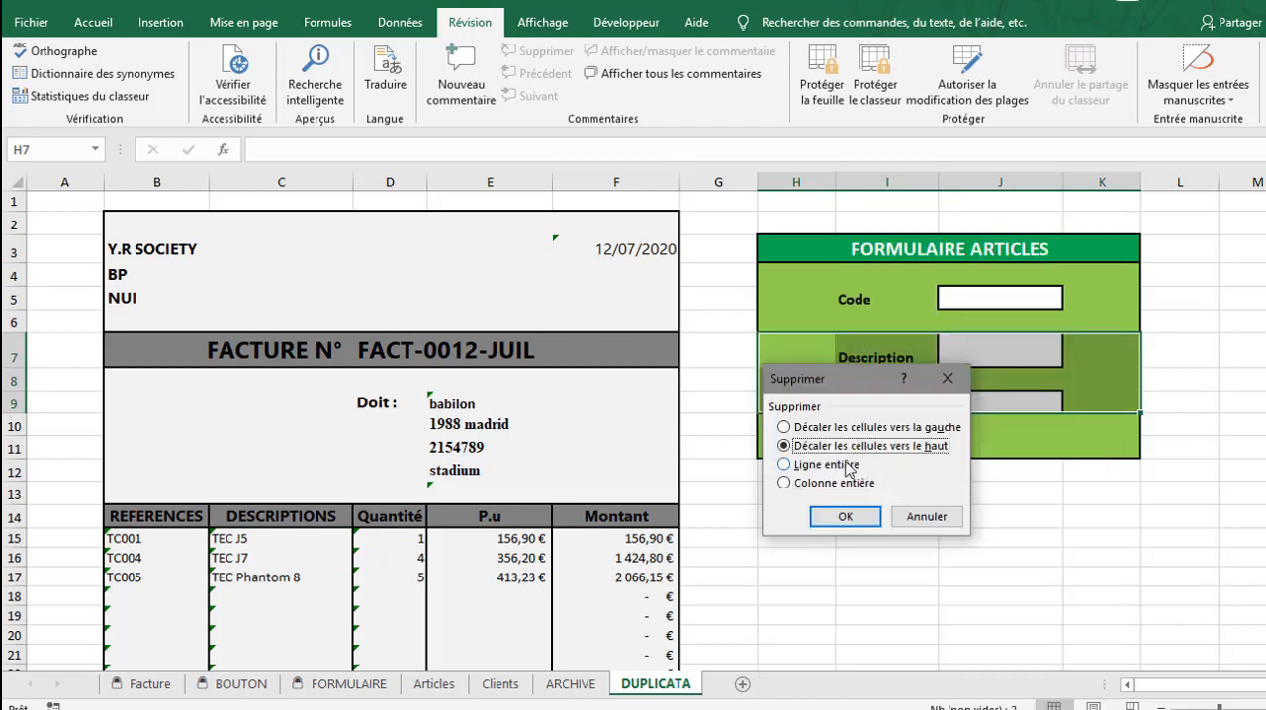
{"action": "left_click", "coordinate": [845, 515]}
{"action": "left_click_drag", "start_coordinate": [800, 322], "coordinate": [1094, 350]}
{"action": "right_click", "coordinate": [1094, 350]}
{"action": "left_click", "coordinate": [1038, 449]}
{"action": "left_click", "coordinate": [1011, 503]}
Replace the form title in H3 with FAIRE UN DUPLICATA
{"action": "left_click", "coordinate": [895, 299]}
{"action": "double_click", "coordinate": [945, 248]}
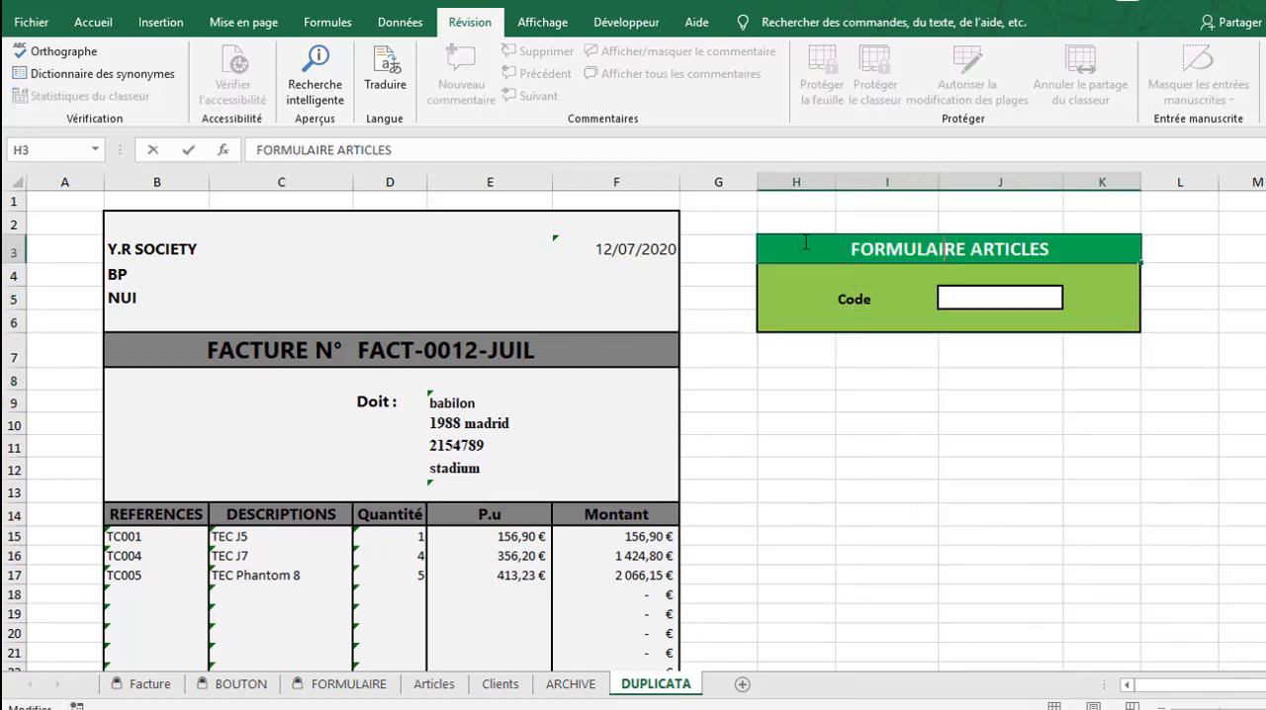
{"action": "left_click_drag", "start_coordinate": [1072, 248], "coordinate": [851, 248]}
{"action": "type", "text": "FAIRE UN DUPLICATA"}
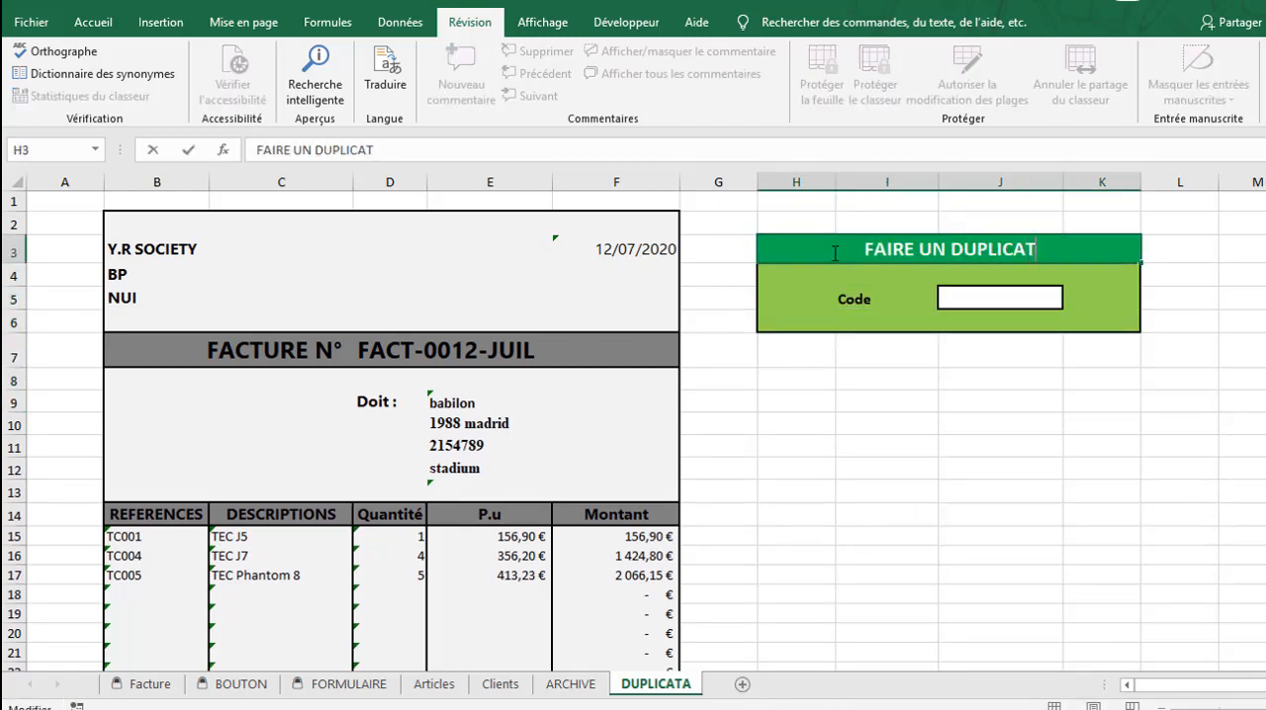
Replace the Code label in I5 with "Entrer le numéro de facture"
{"action": "left_click", "coordinate": [875, 305]}
{"action": "type", "text": "Entrer"}
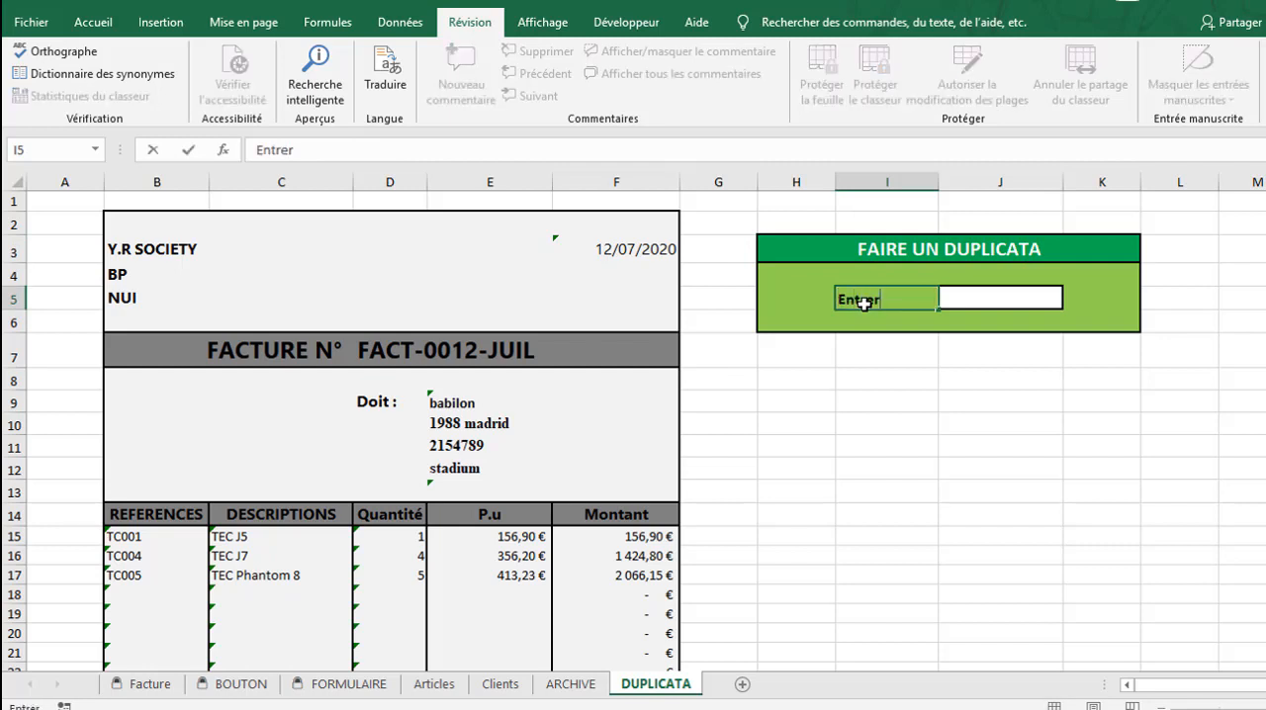
{"action": "type", "text": " le numéro de fa"}
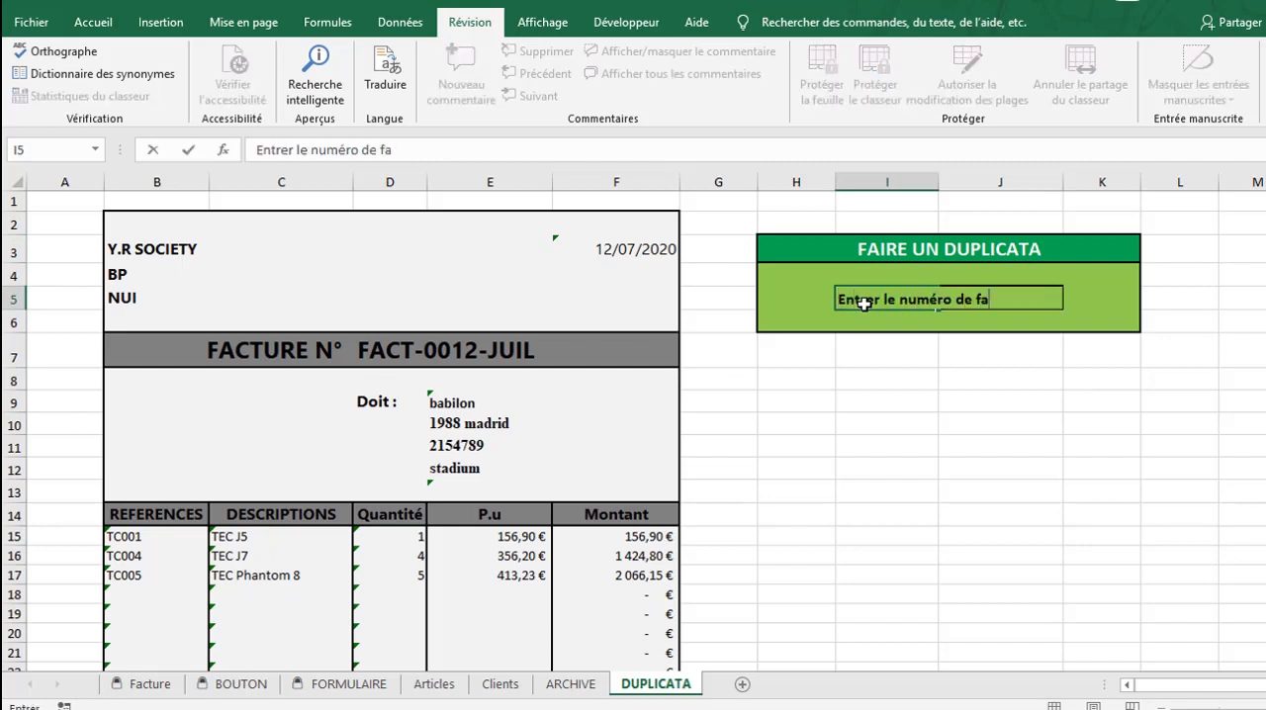
{"action": "type", "text": "cture"}
{"action": "key", "text": "Tab"}
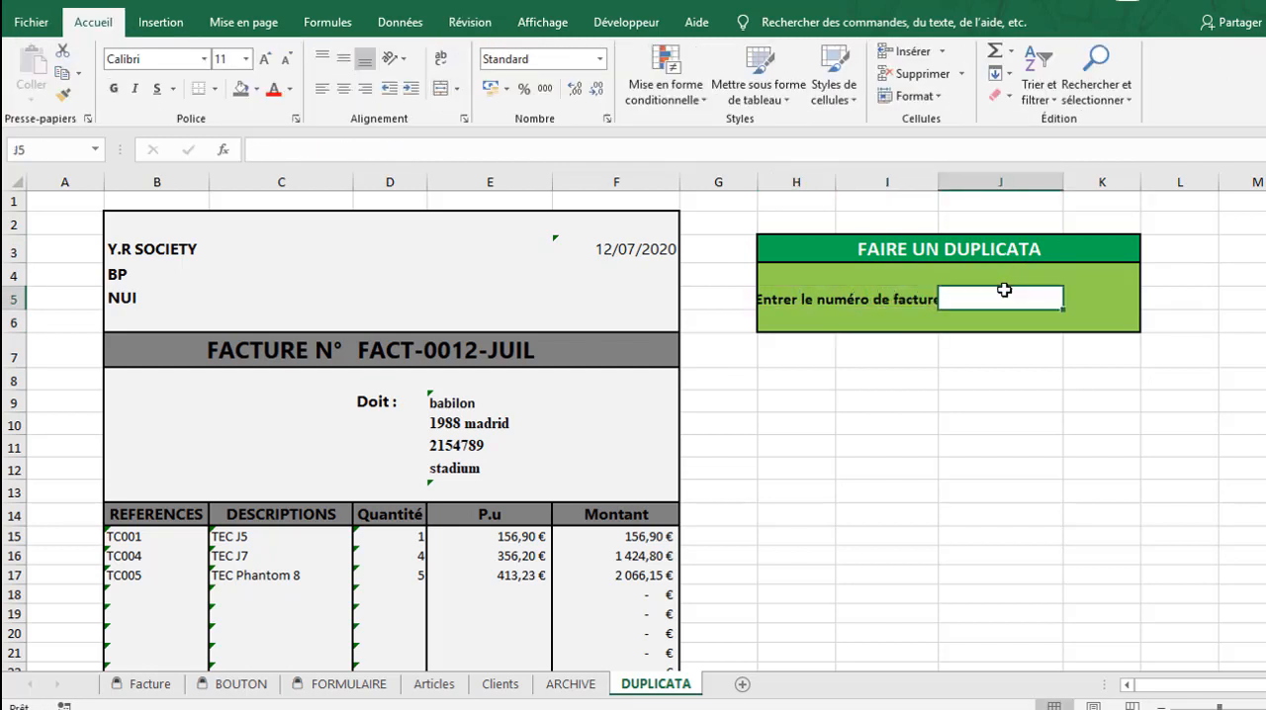
Move the label to H5 and the white entry cell to K5, narrowing column J and widening column K
{"action": "left_click", "coordinate": [440, 89]}
{"action": "left_click_drag", "start_coordinate": [861, 292], "coordinate": [1029, 295]}
{"action": "left_click", "coordinate": [887, 299]}
{"action": "left_click", "coordinate": [1012, 324]}
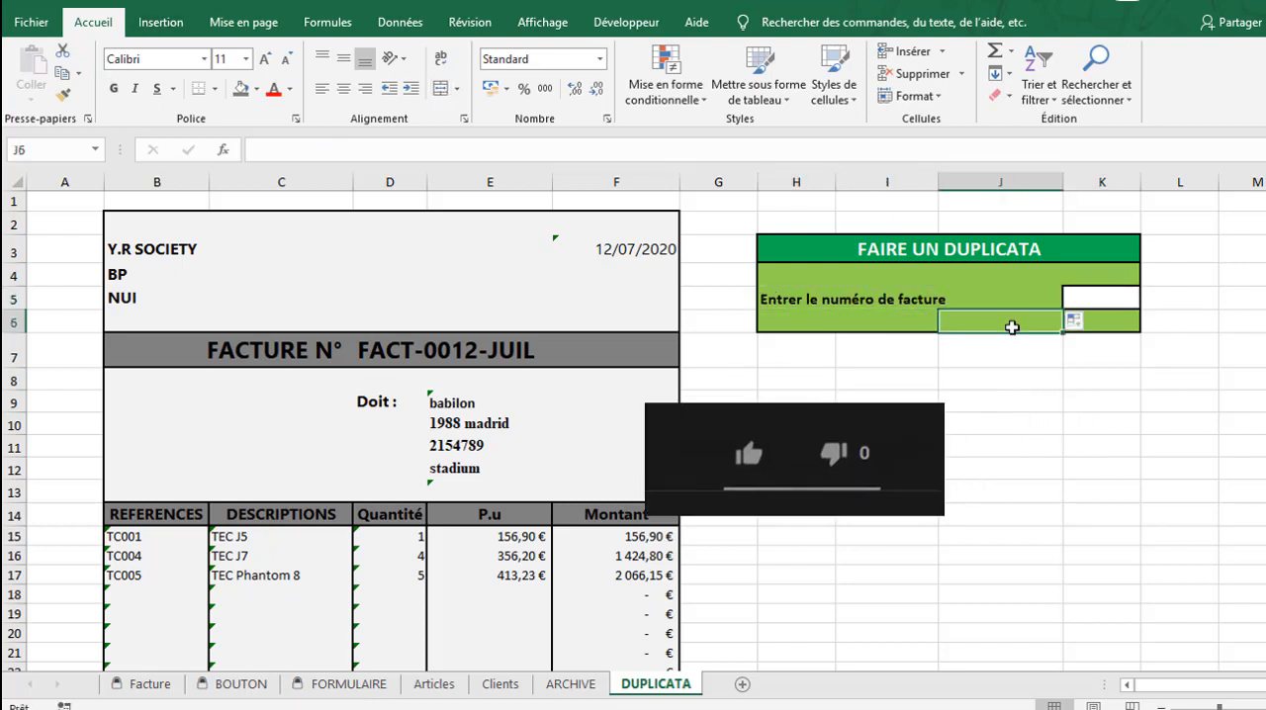
{"action": "left_click_drag", "start_coordinate": [1063, 182], "coordinate": [996, 182]}
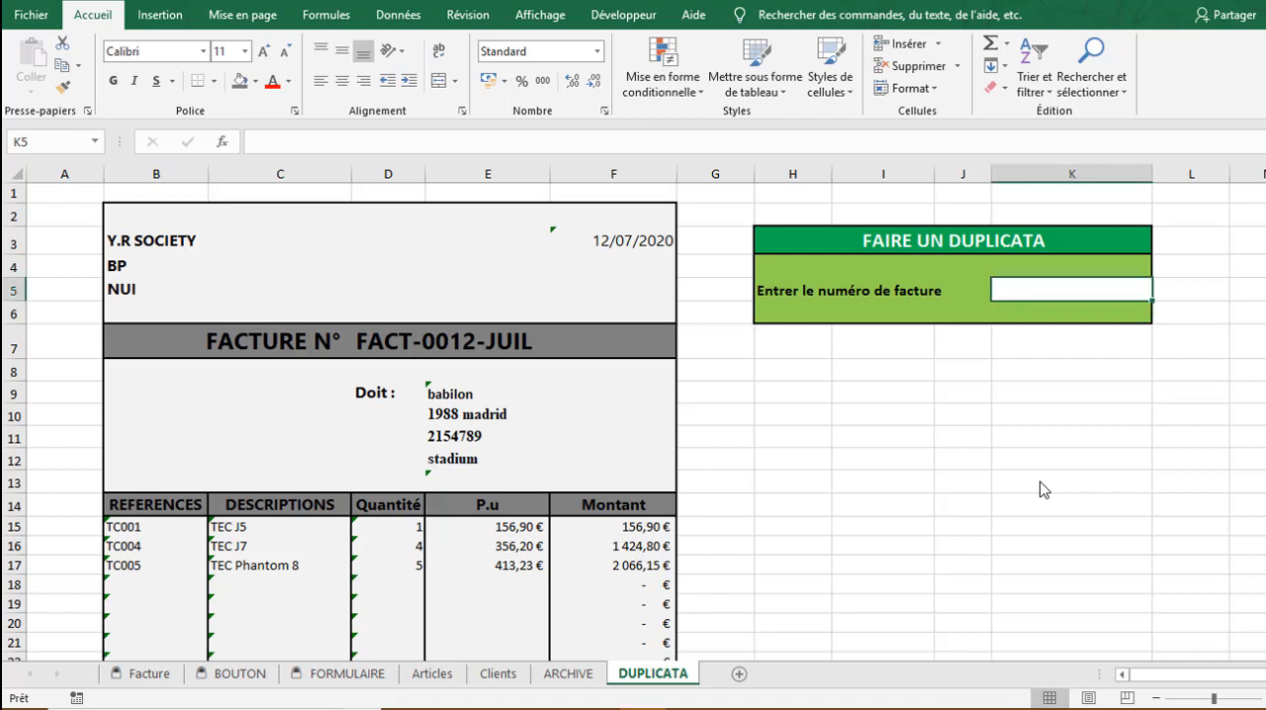
{"action": "left_click", "coordinate": [956, 394]}
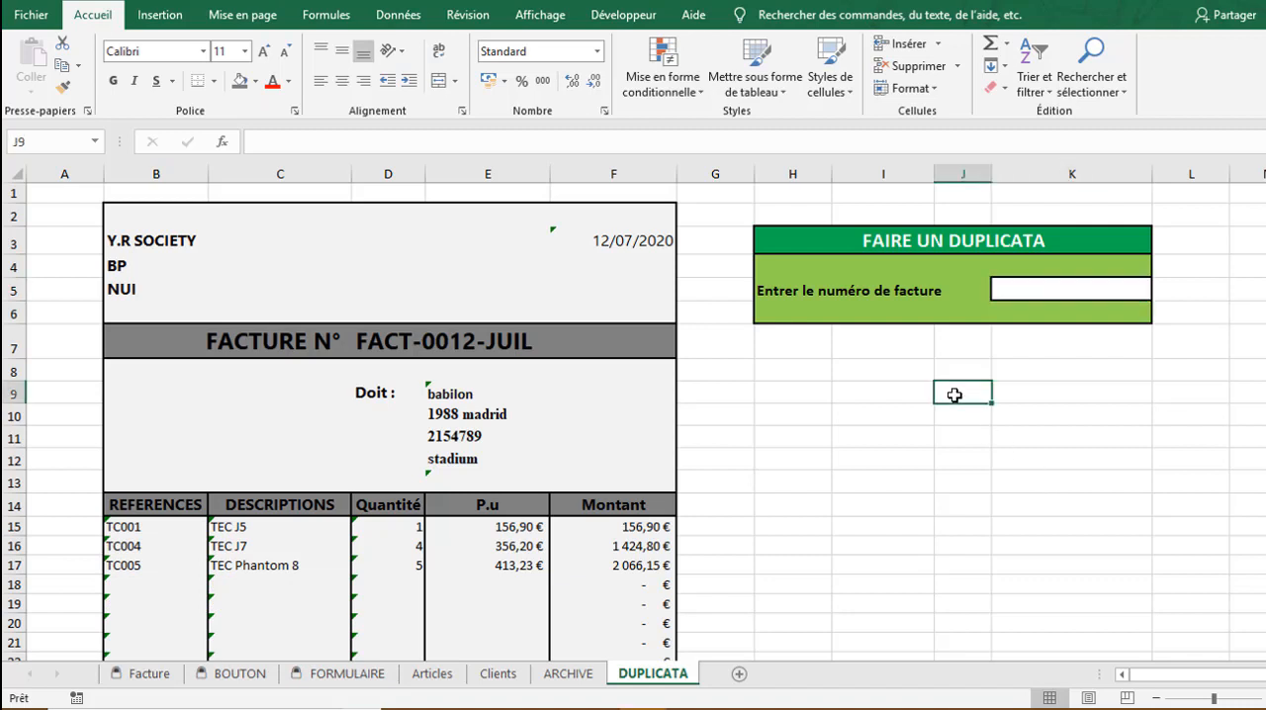
{"action": "left_click", "coordinate": [884, 354]}
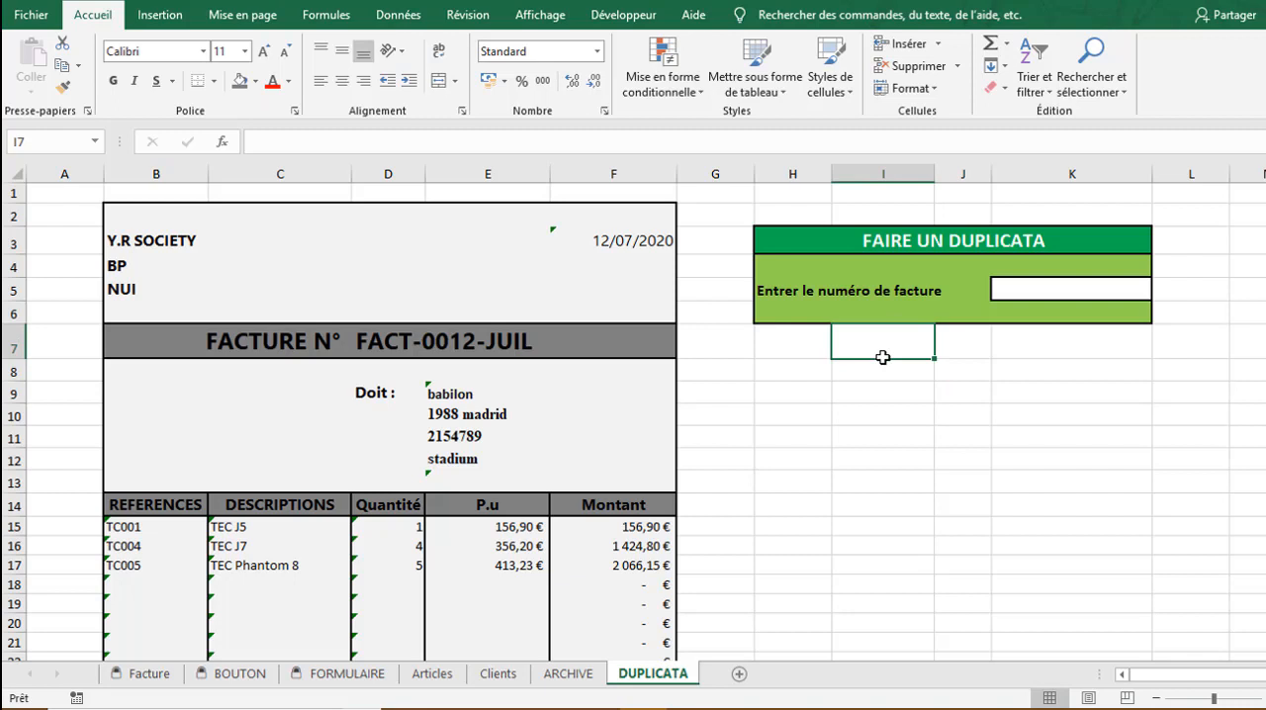
{"action": "left_click", "coordinate": [1026, 282]}
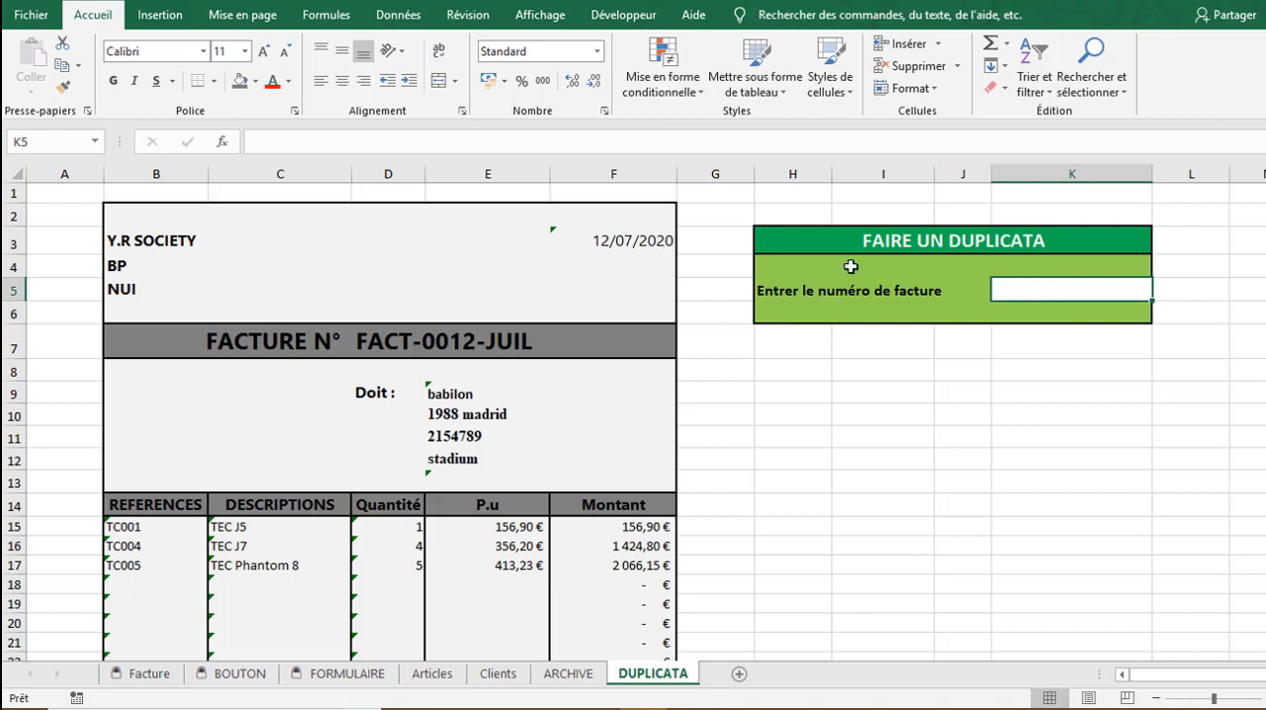
{"action": "left_click", "coordinate": [396, 340]}
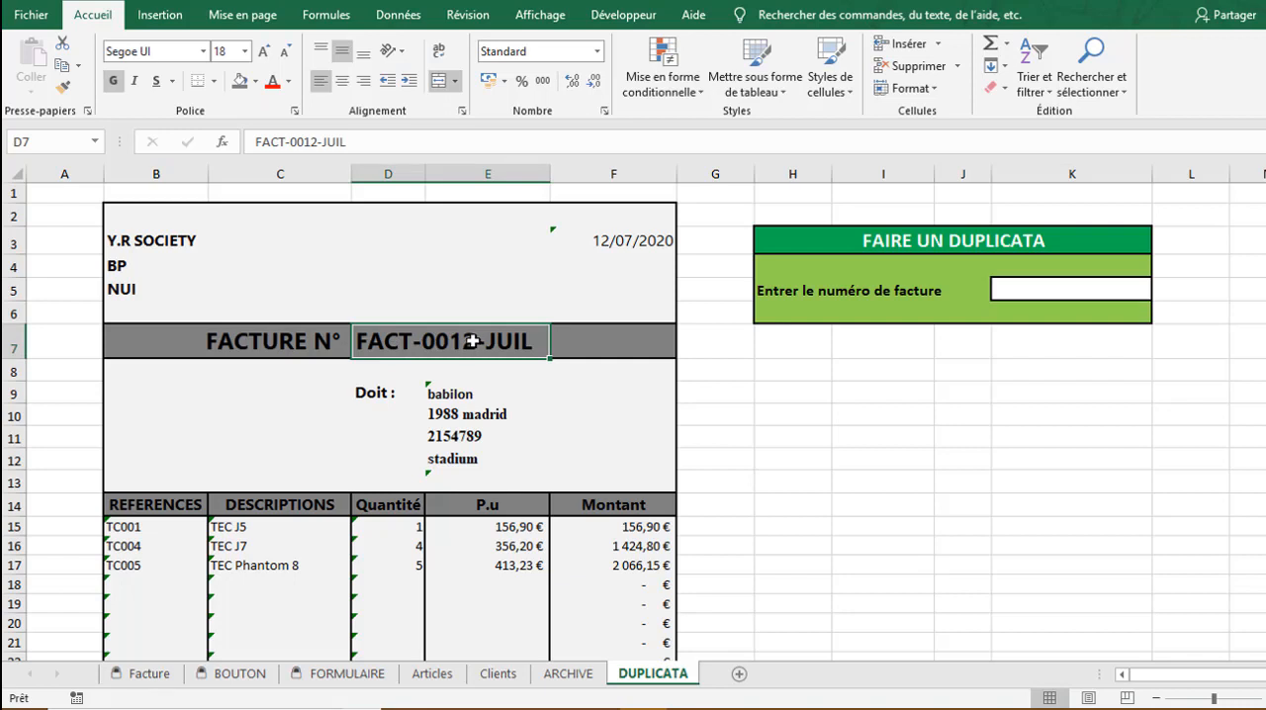
{"action": "left_click", "coordinate": [1024, 294]}
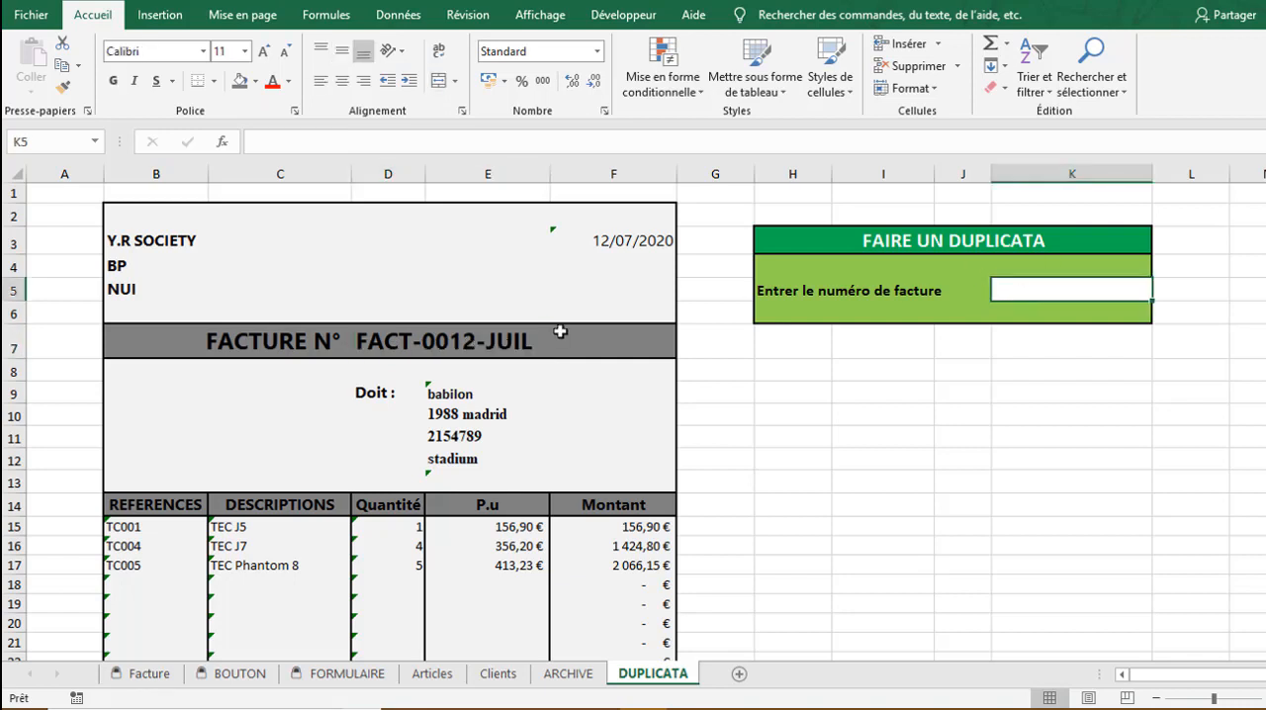
{"action": "left_click", "coordinate": [455, 342]}
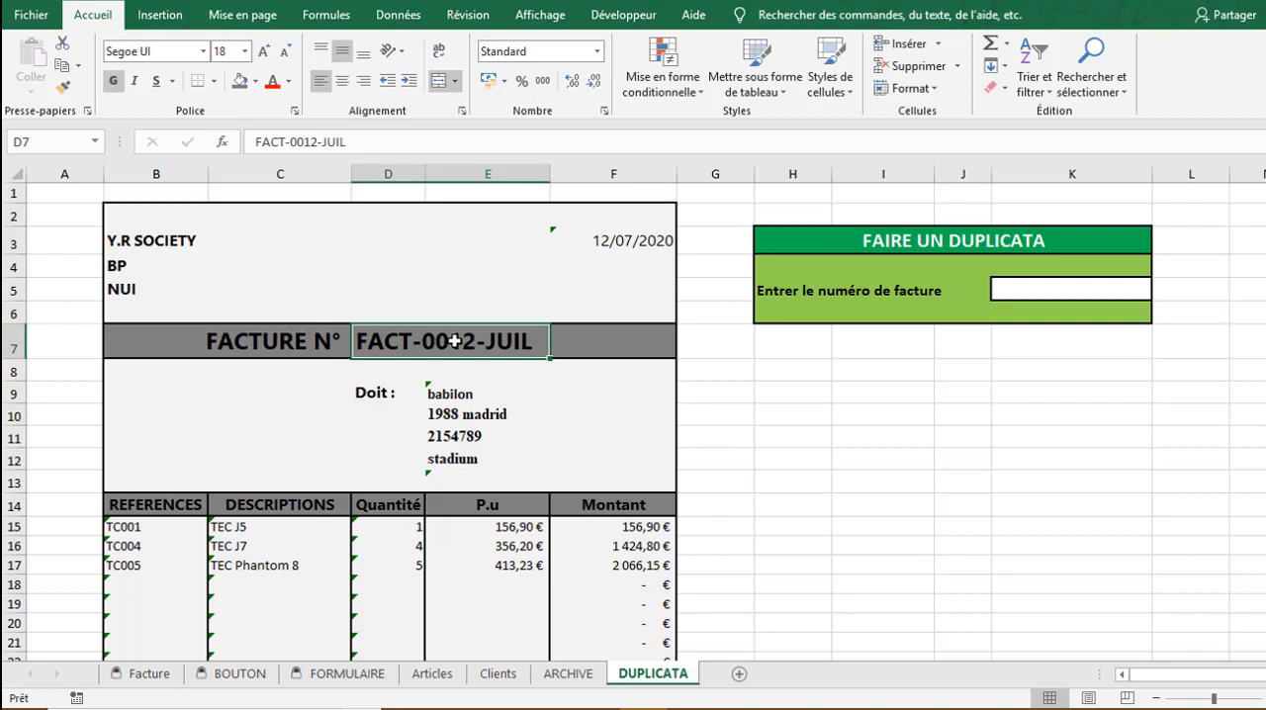
{"action": "left_click", "coordinate": [876, 384]}
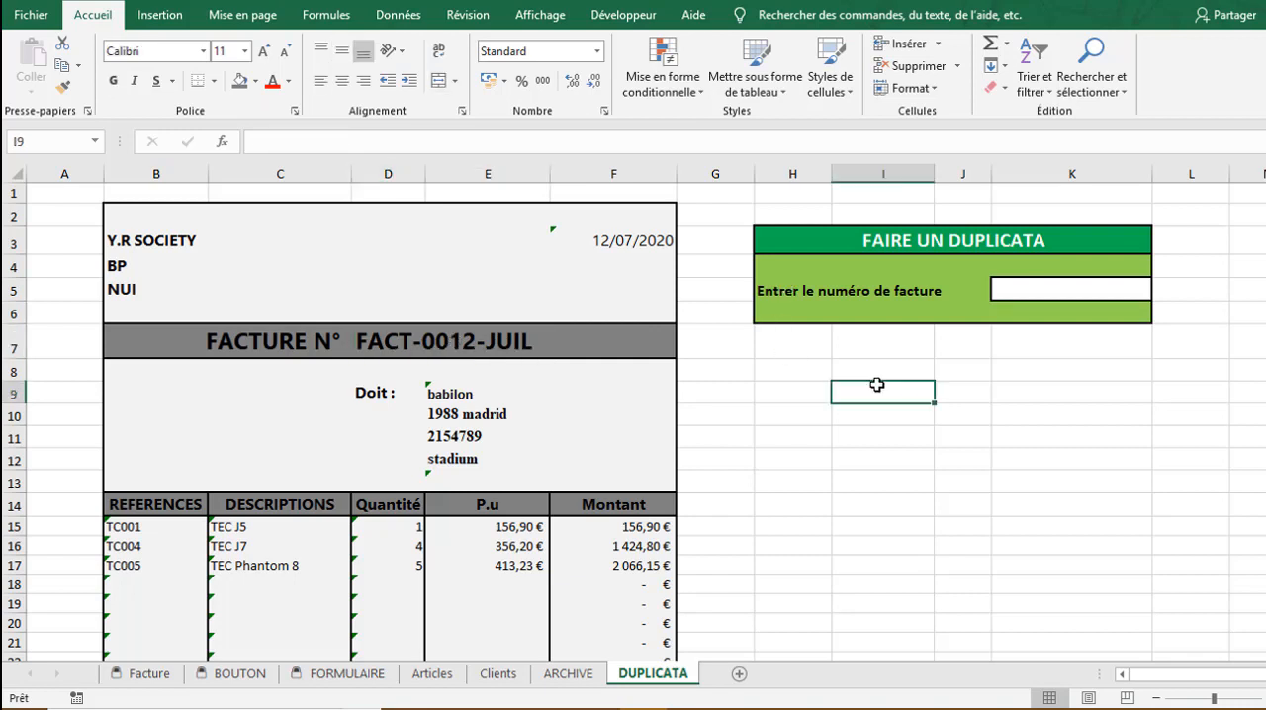
Start recording a macro named DUPLICATA in this workbook with the description CREER UN DUPLICATA
{"action": "left_click", "coordinate": [602, 14]}
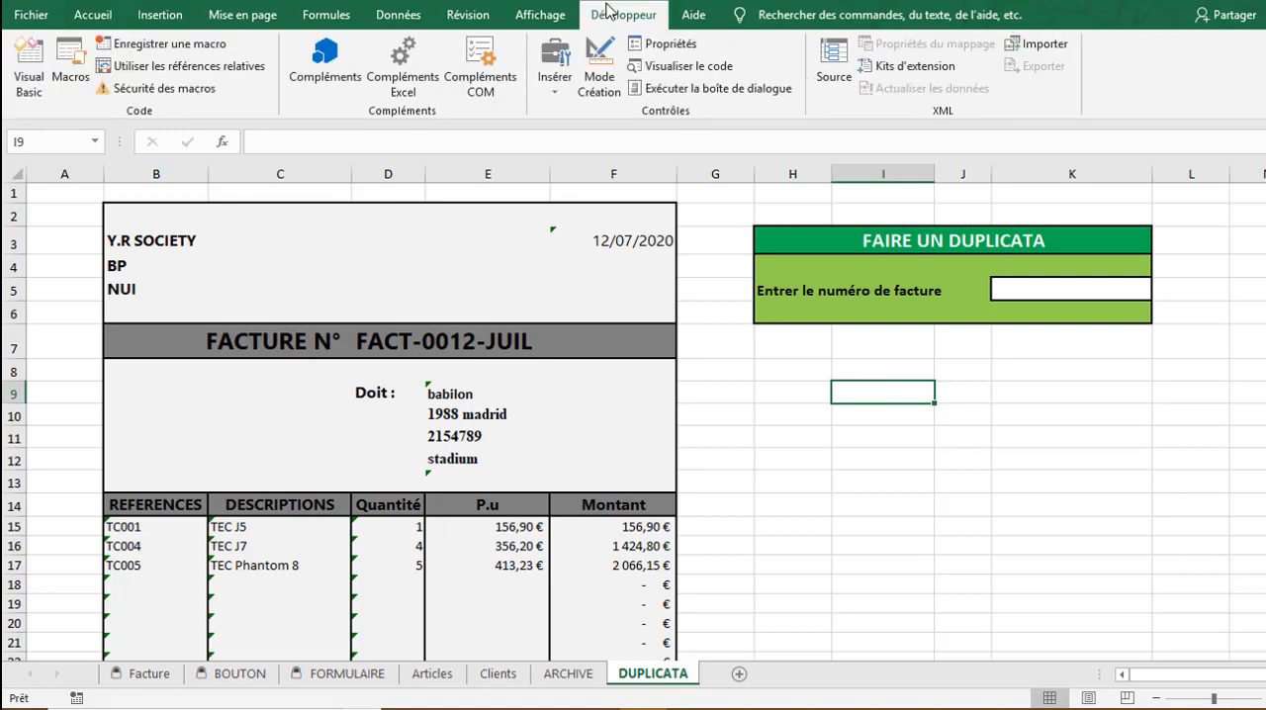
{"action": "left_click", "coordinate": [132, 54]}
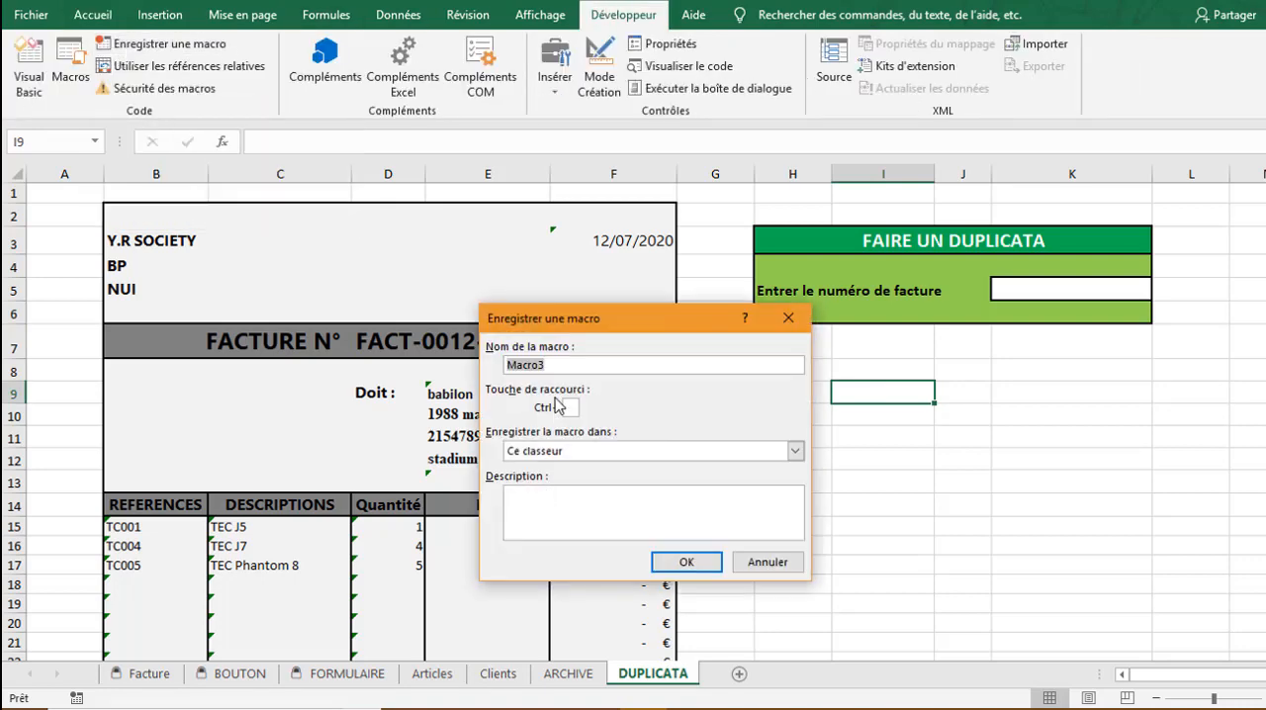
{"action": "type", "text": "DUPLICATA"}
{"action": "left_click", "coordinate": [544, 509]}
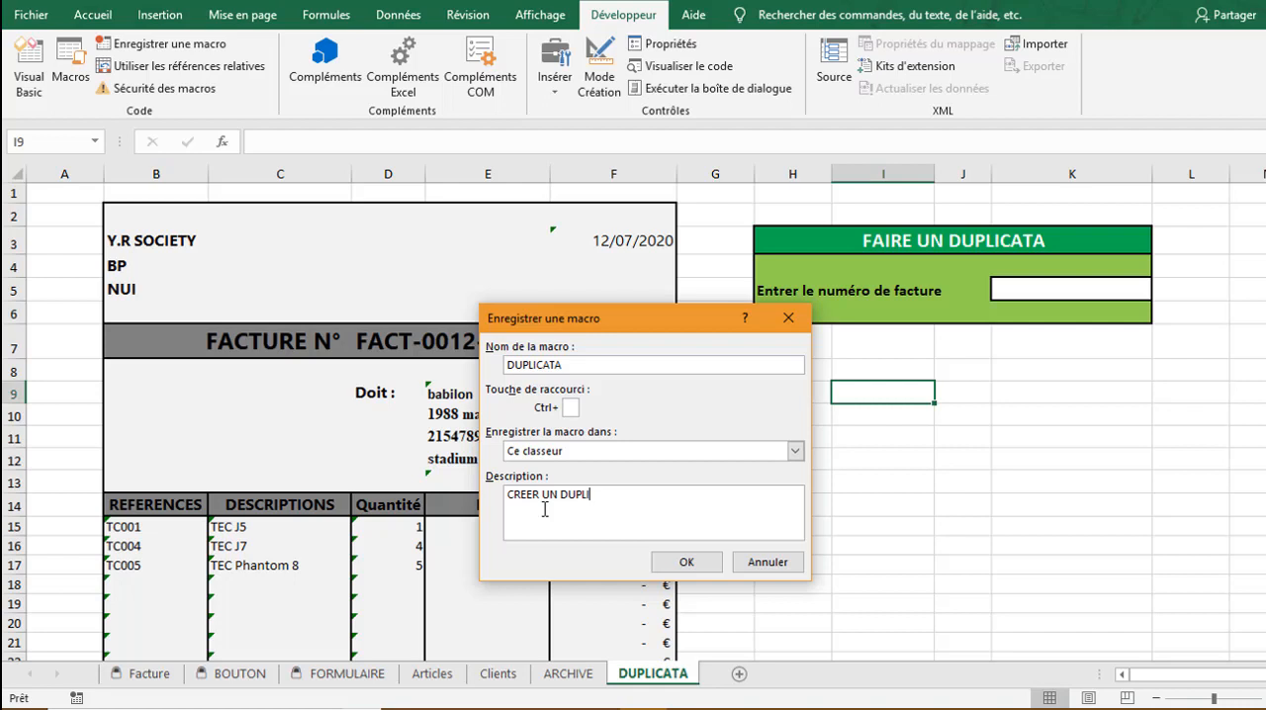
{"action": "left_click", "coordinate": [685, 560]}
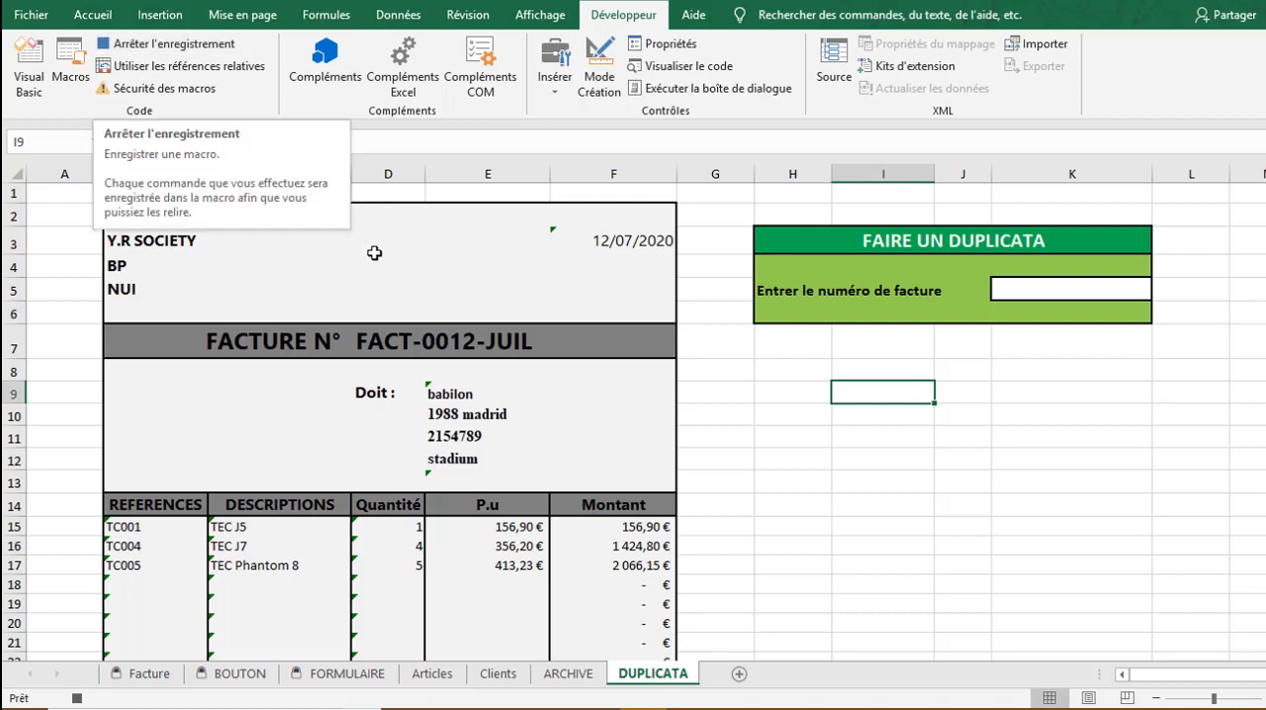
Clear the invoice number in D7, paste entry cell K5 into it keeping D7's formatting, and stop the macro recording
{"action": "left_click", "coordinate": [485, 341]}
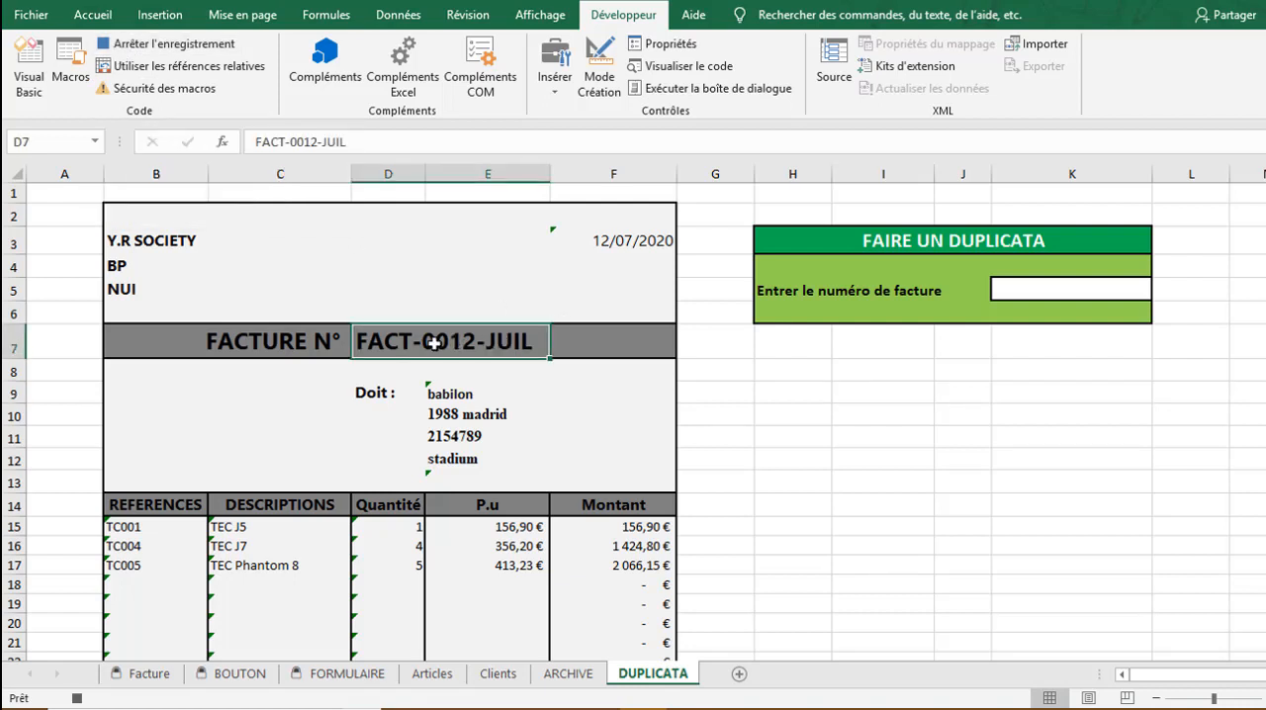
{"action": "key", "text": "Delete"}
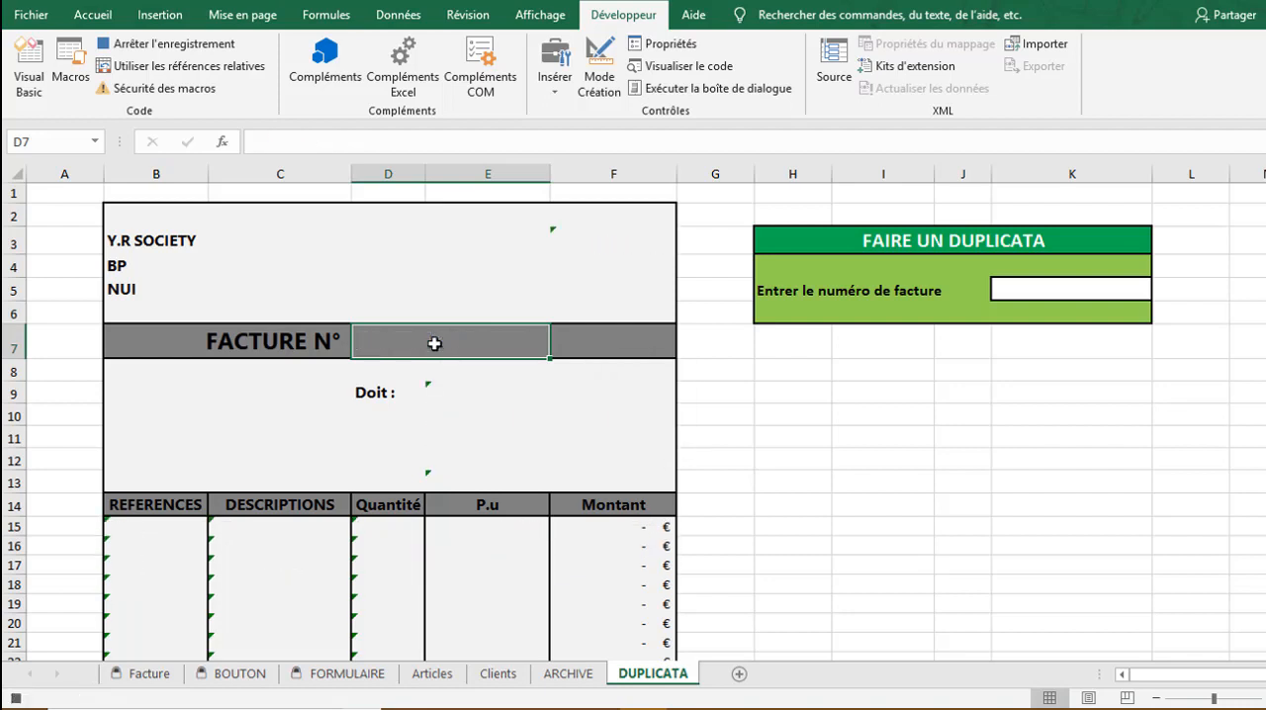
{"action": "left_click", "coordinate": [1078, 287]}
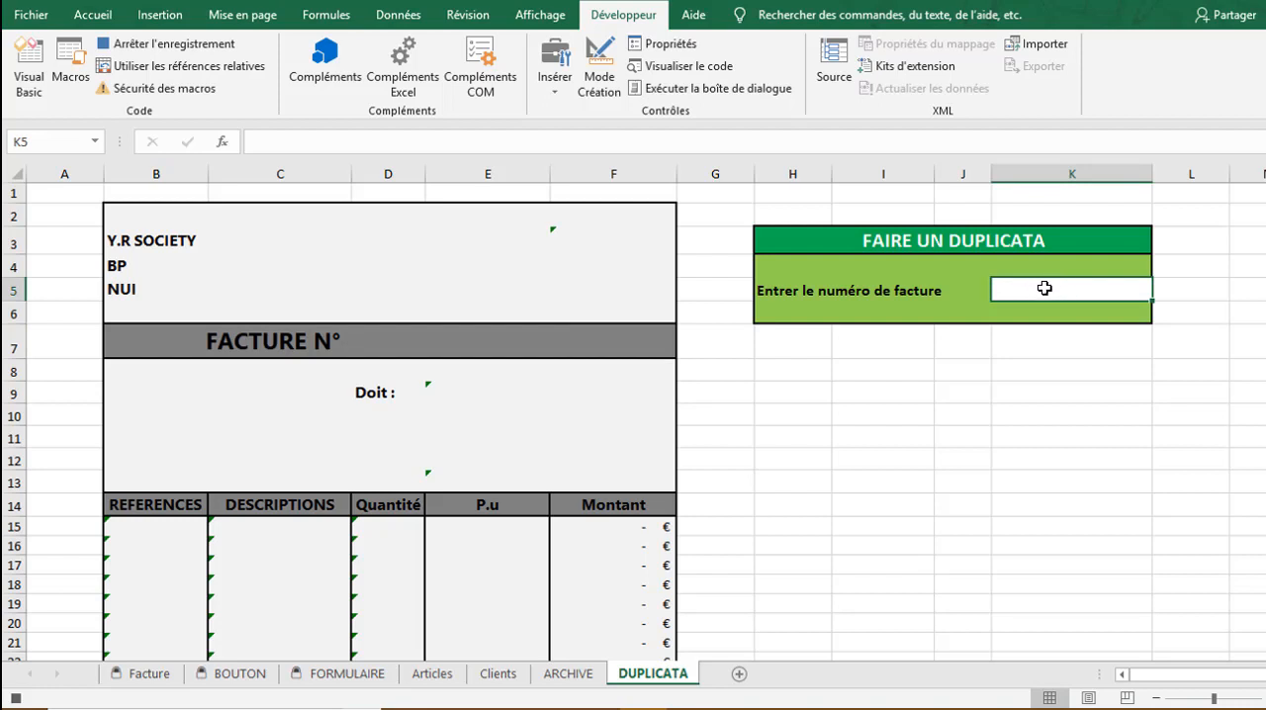
{"action": "key", "text": "ctrl+c"}
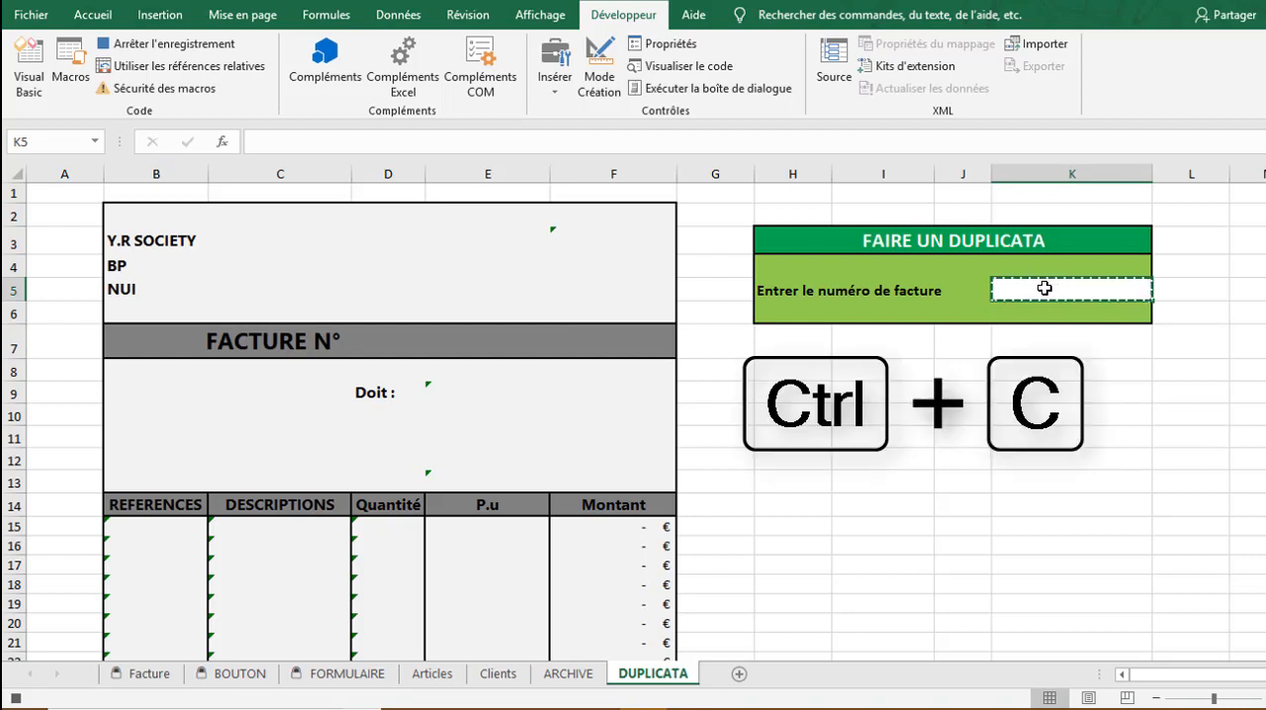
{"action": "left_click", "coordinate": [408, 336]}
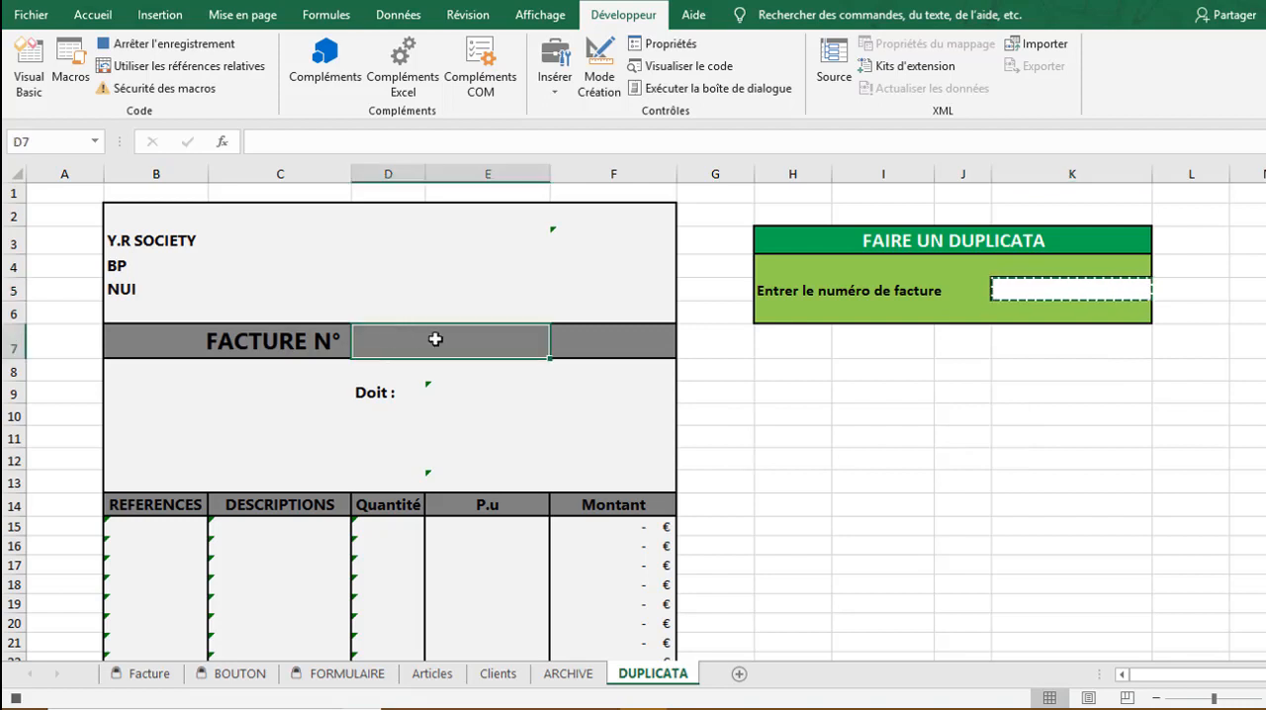
{"action": "key", "text": "ctrl+v"}
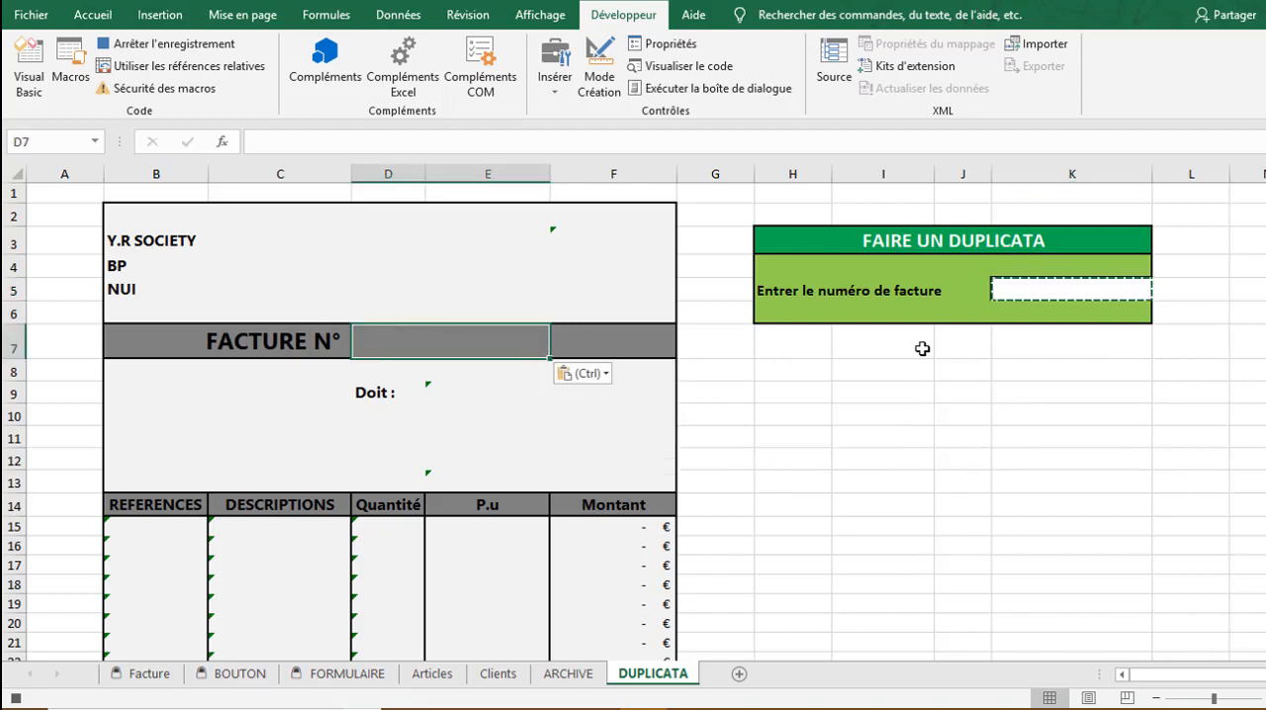
{"action": "left_click", "coordinate": [1030, 406]}
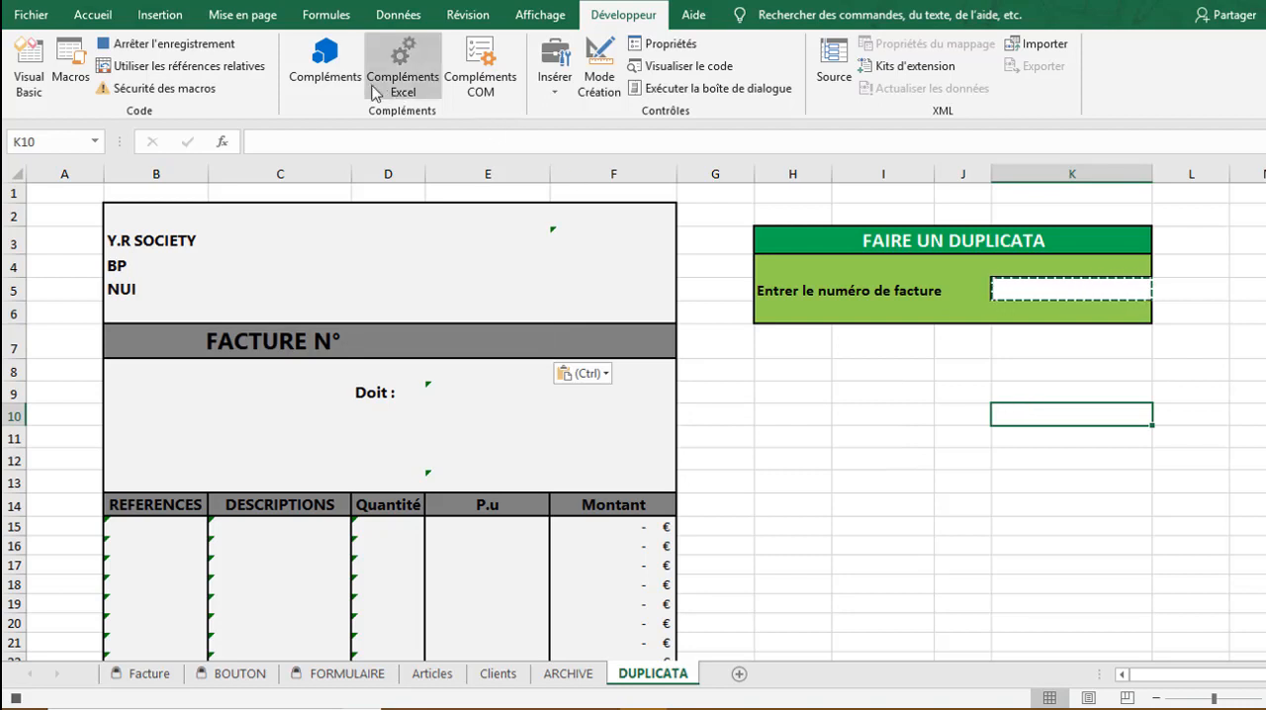
{"action": "left_click", "coordinate": [210, 49]}
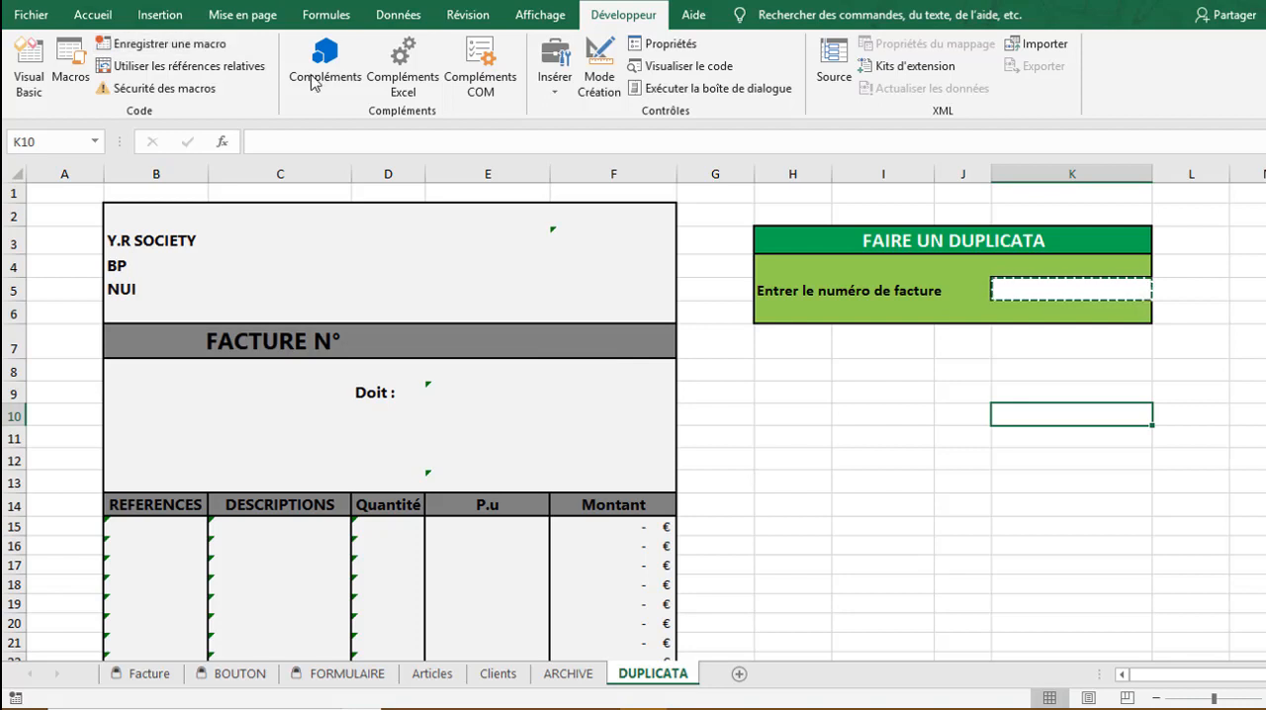
Draw a form-control button beneath the invoice number entry cell, spanning column K at row 7
{"action": "left_click", "coordinate": [568, 87]}
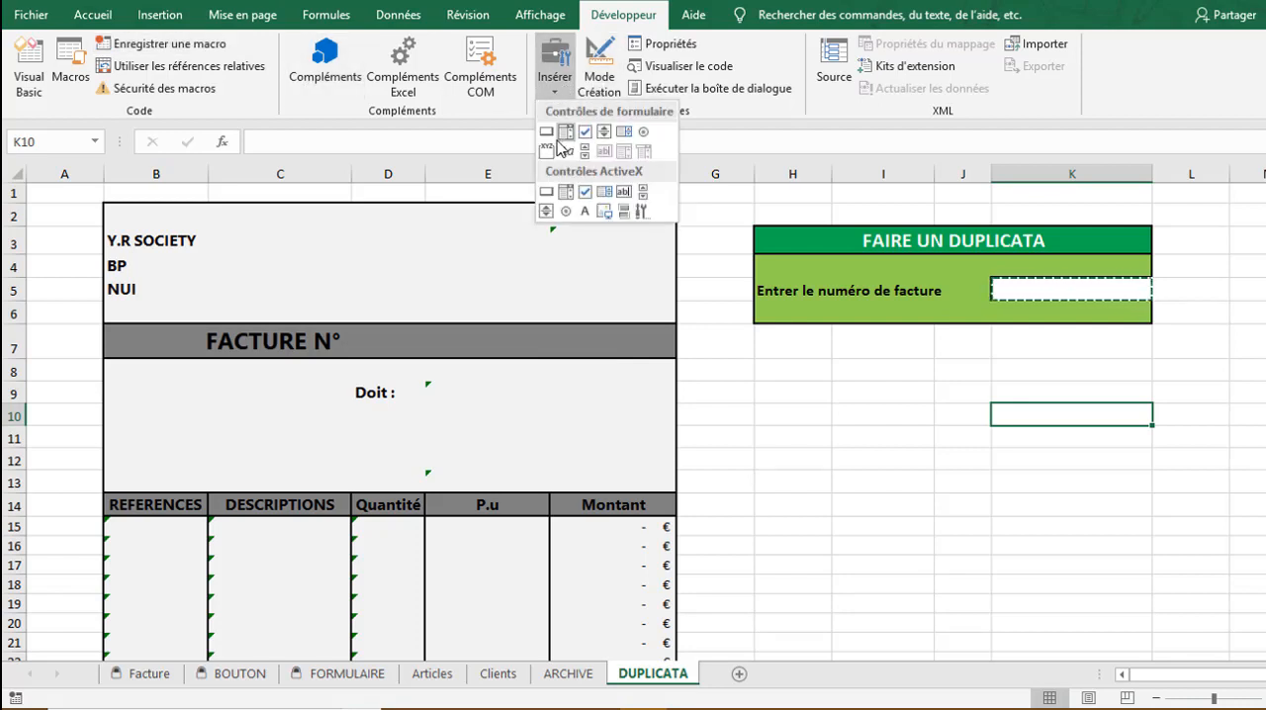
{"action": "left_click", "coordinate": [547, 131]}
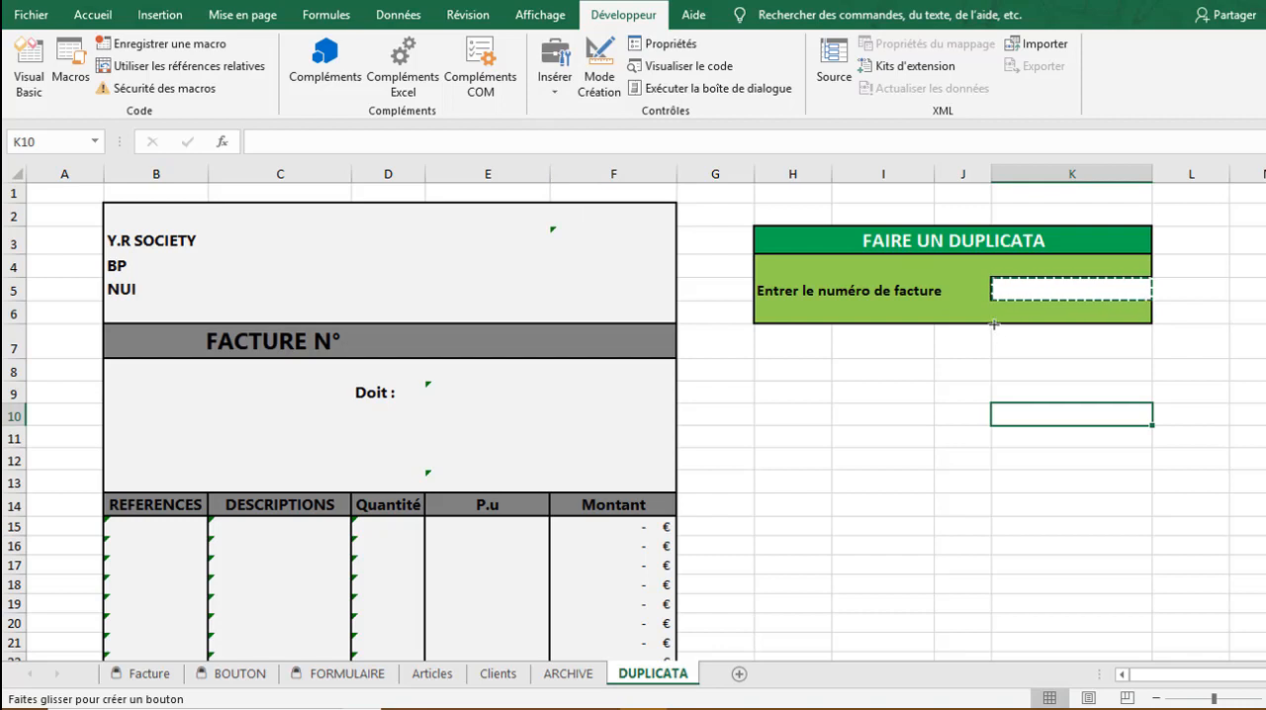
{"action": "left_click_drag", "start_coordinate": [993, 325], "coordinate": [1012, 327]}
{"action": "left_click_drag", "start_coordinate": [1107, 331], "coordinate": [1151, 359]}
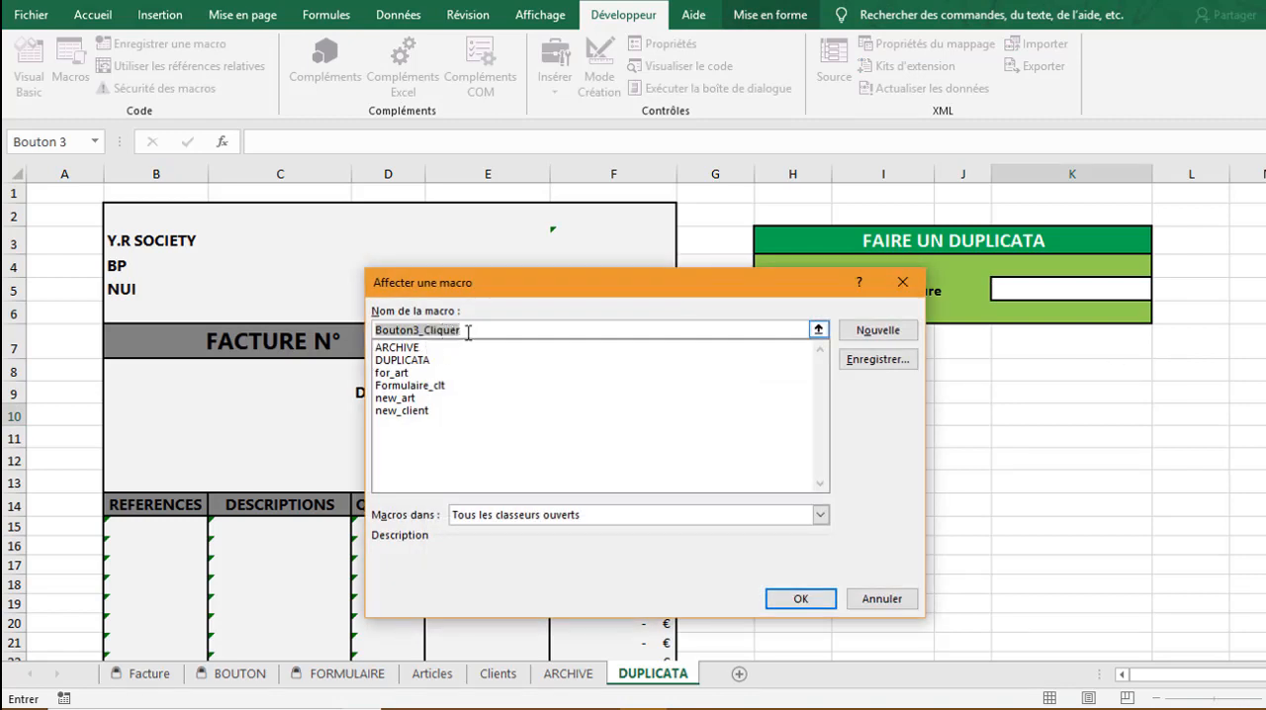
{"action": "type", "text": "CR"}
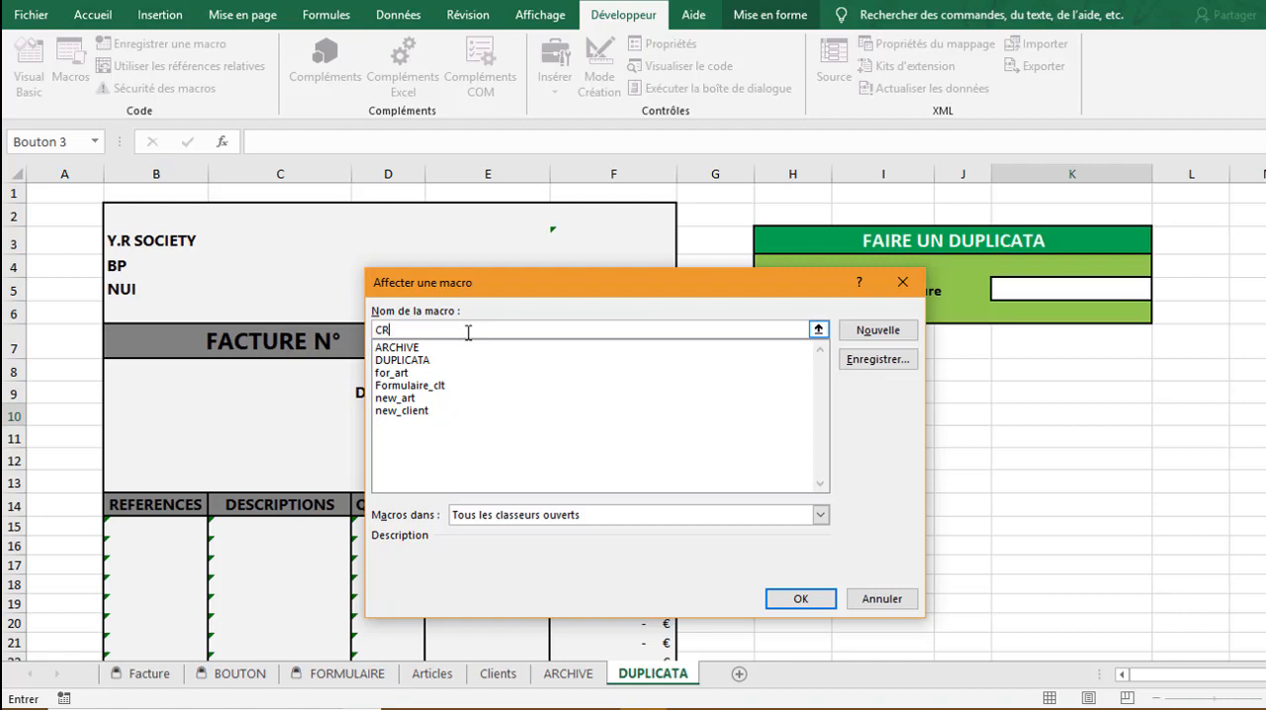
{"action": "type", "text": "ÉER UN DUPLICATA"}
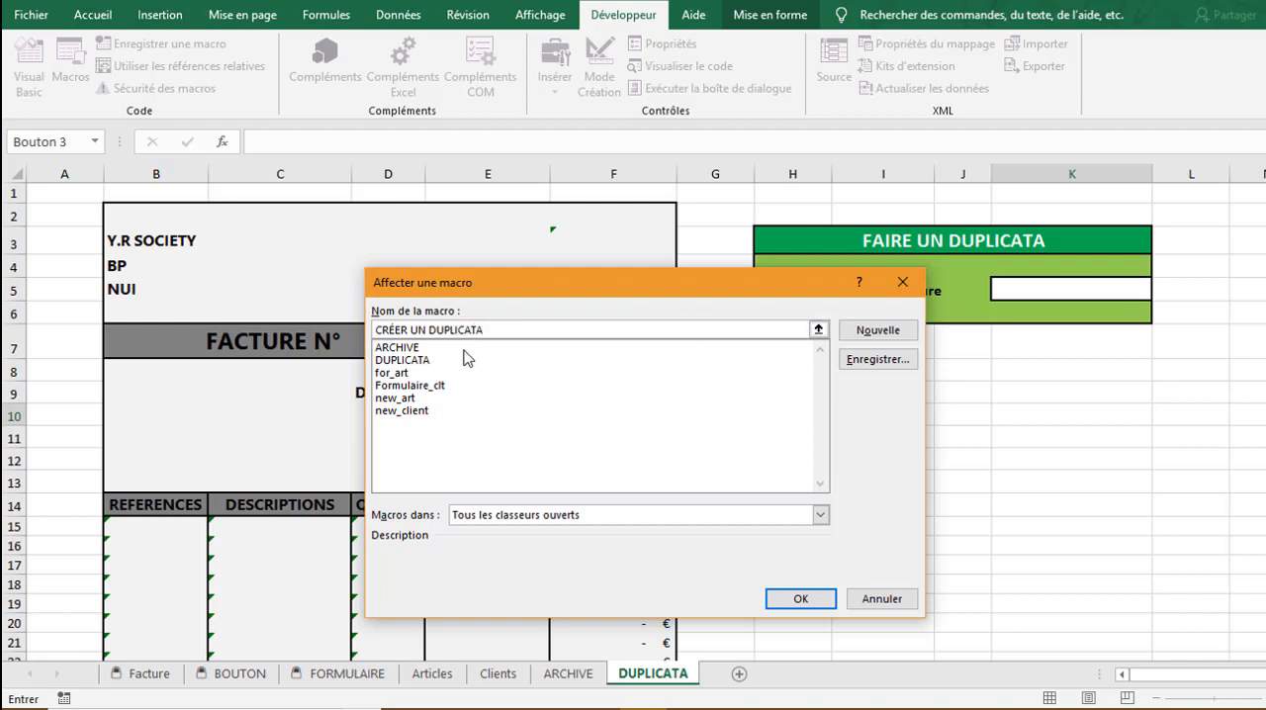
Assign the existing DUPLICATA macro to the new button
{"action": "left_click", "coordinate": [412, 362]}
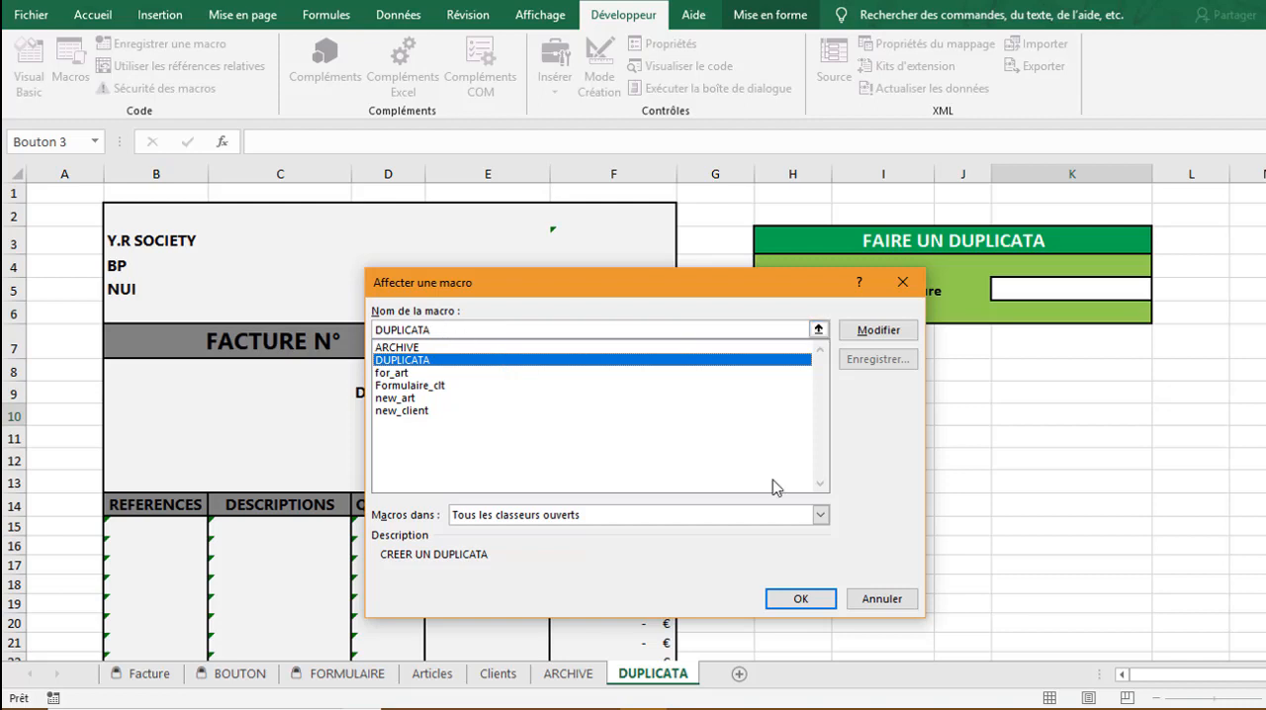
{"action": "left_click", "coordinate": [800, 599]}
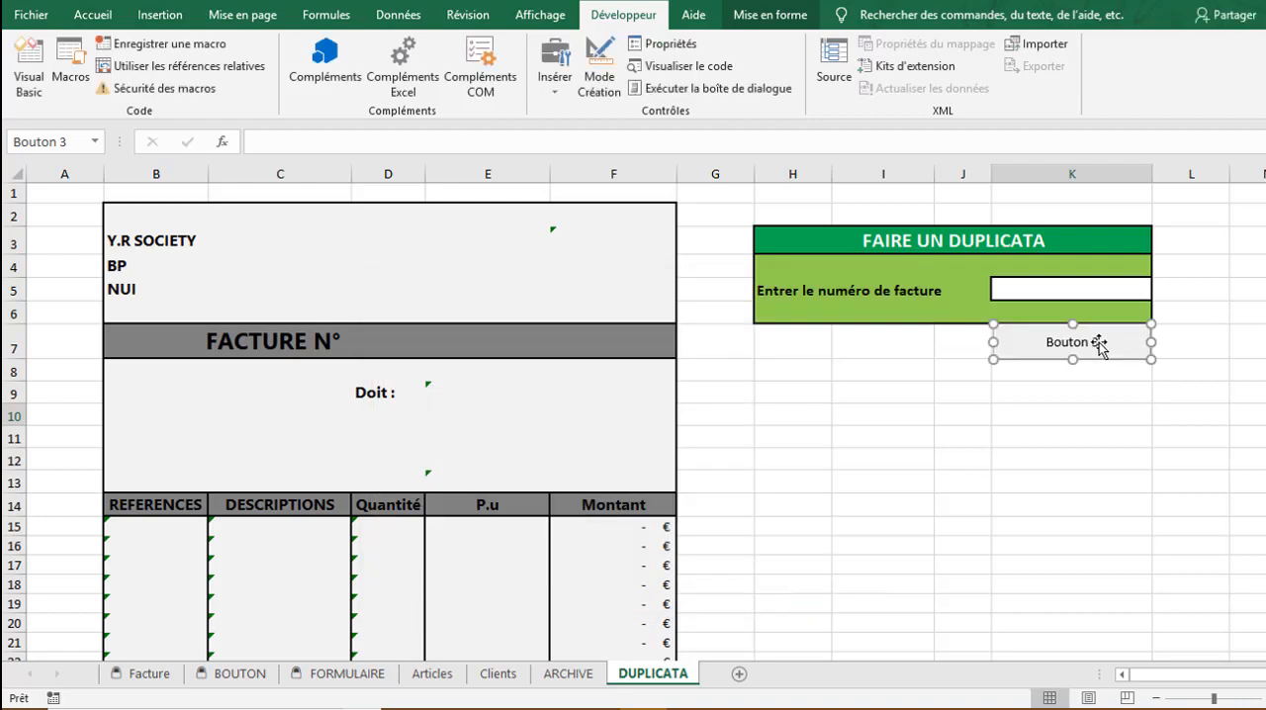
Change the new button's caption to "Créer un duplicata"
{"action": "right_click", "coordinate": [1099, 342]}
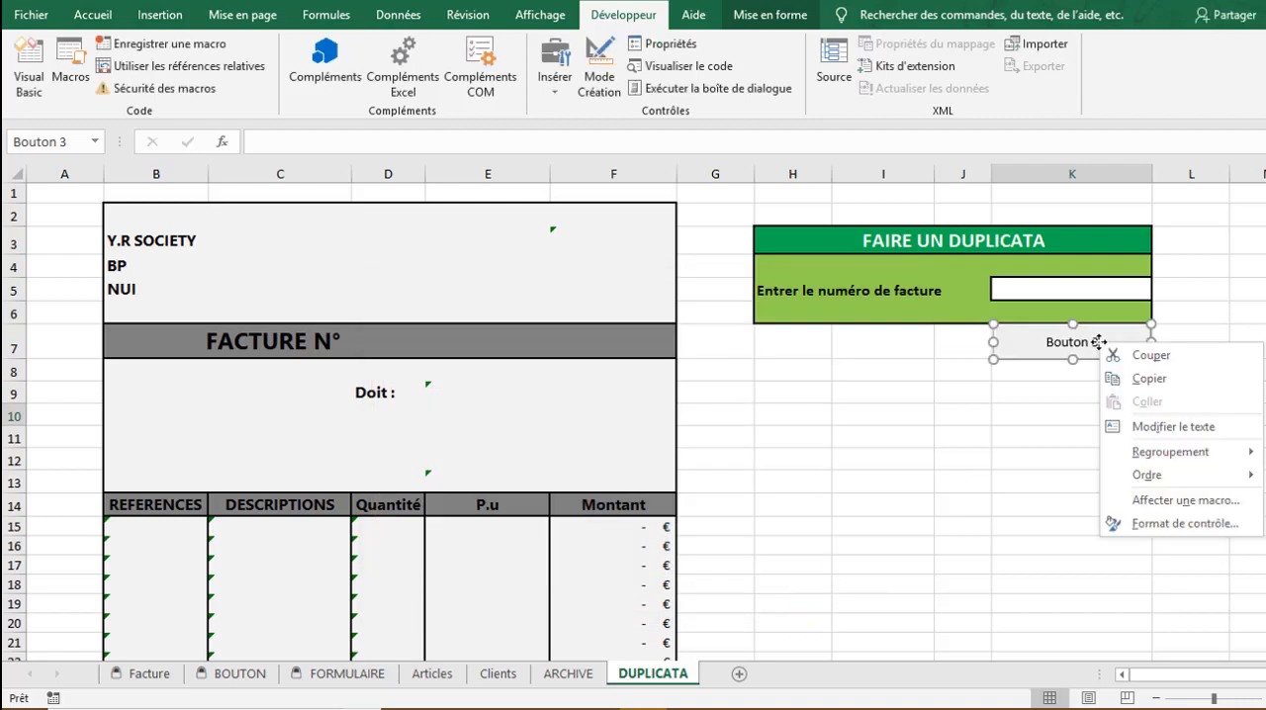
{"action": "left_click", "coordinate": [1169, 420]}
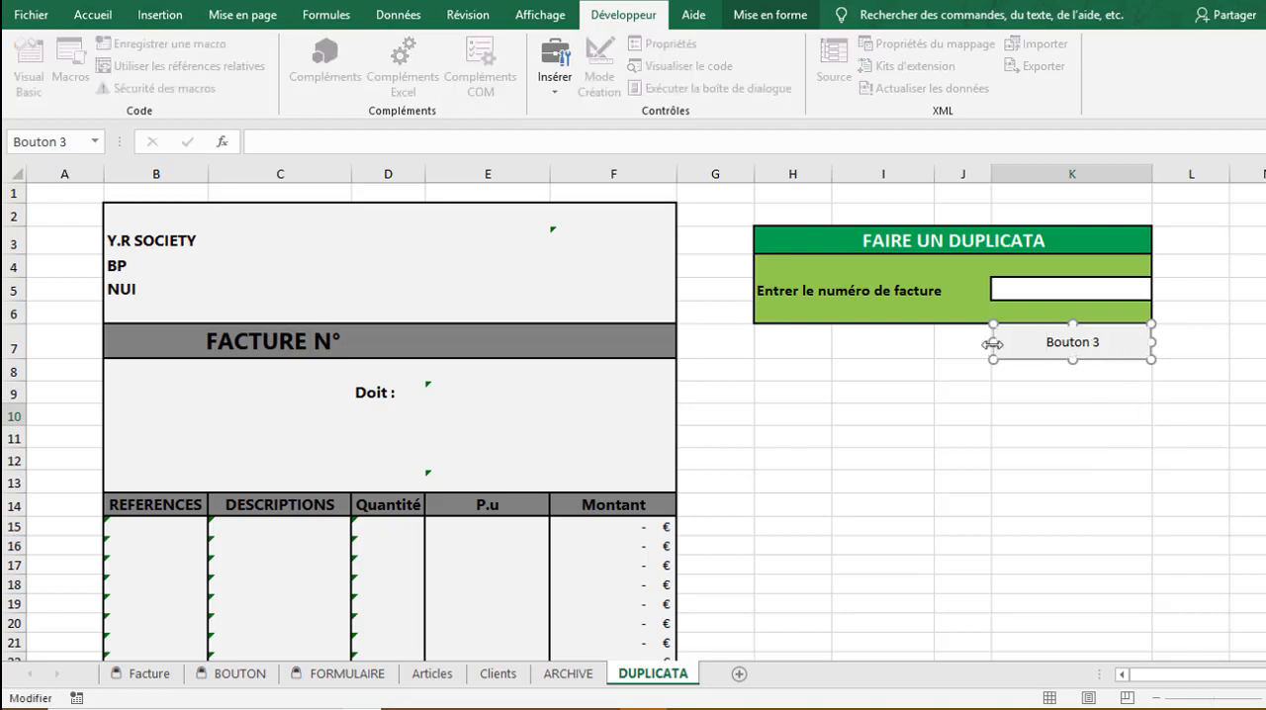
{"action": "key", "text": "Delete"}
{"action": "key", "text": "Delete"}
{"action": "key", "text": "Delete"}
{"action": "key", "text": "Delete"}
{"action": "key", "text": "Delete"}
{"action": "key", "text": "Delete"}
{"action": "key", "text": "Delete"}
{"action": "key", "text": "Delete"}
{"action": "type", "text": "Créer un duplicata"}
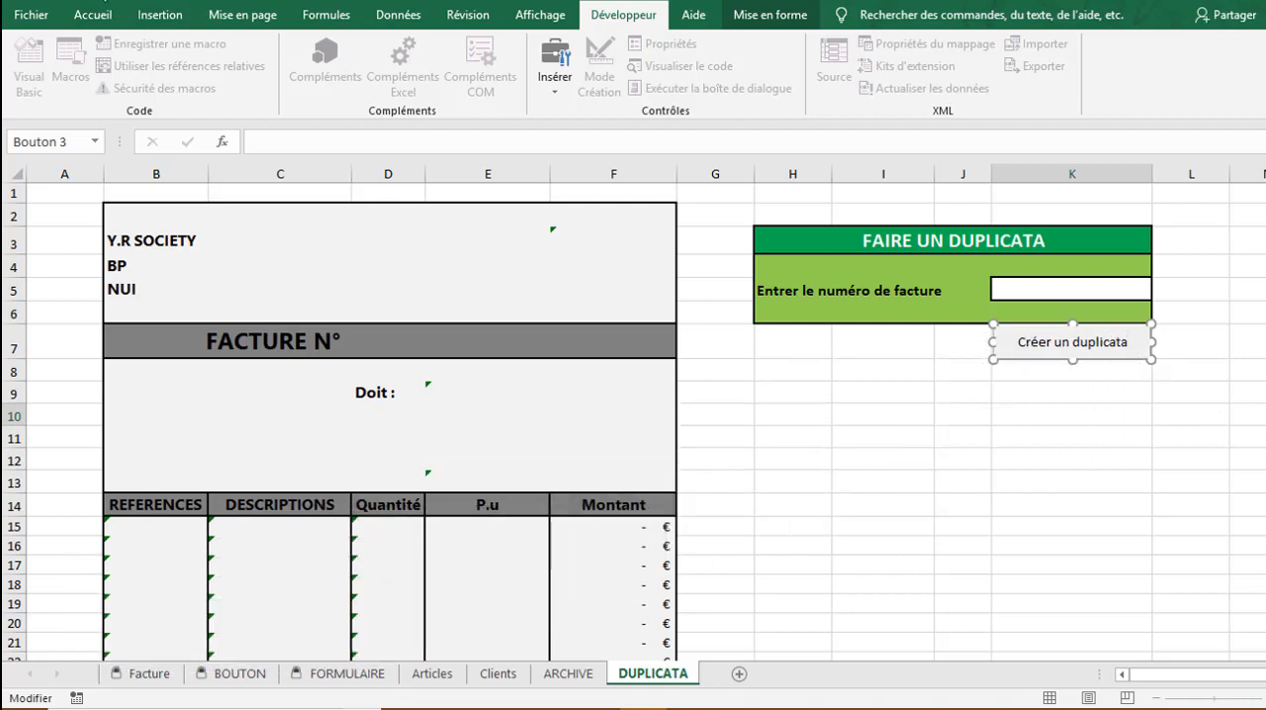
Format the "Créer un duplicata" button caption as bold, size 14
{"action": "left_click", "coordinate": [89, 16]}
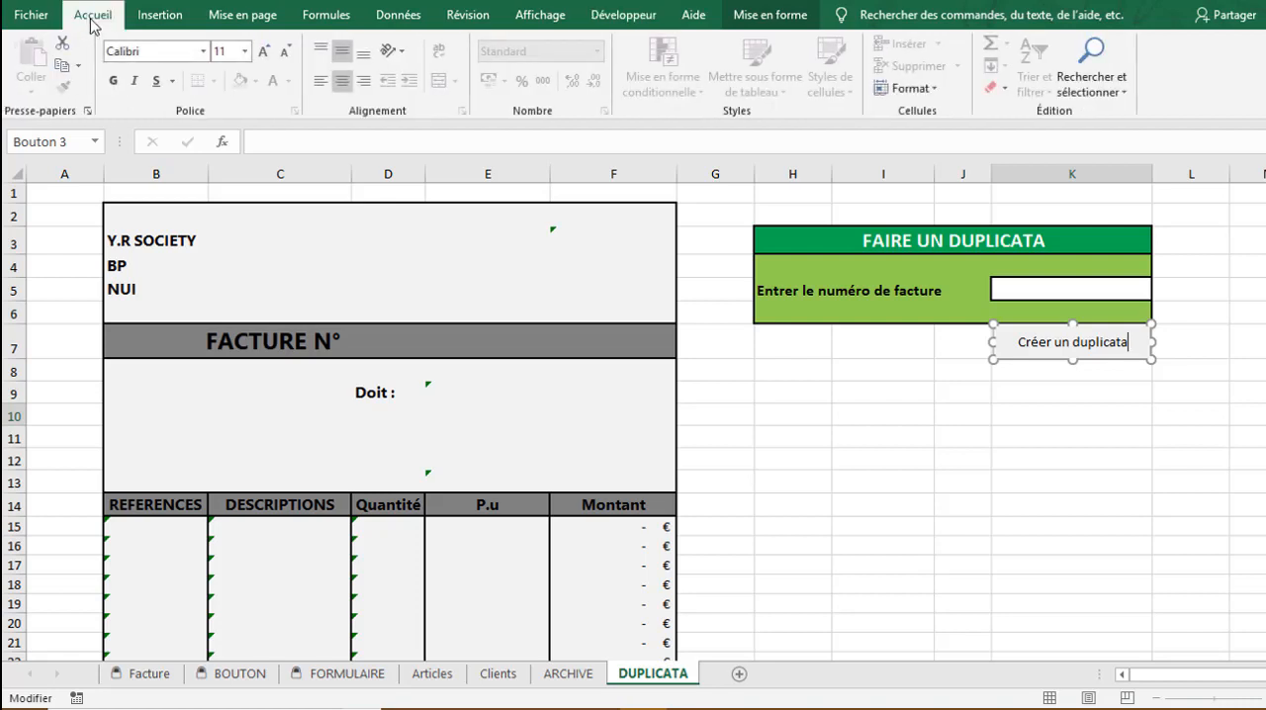
{"action": "left_click", "coordinate": [116, 87]}
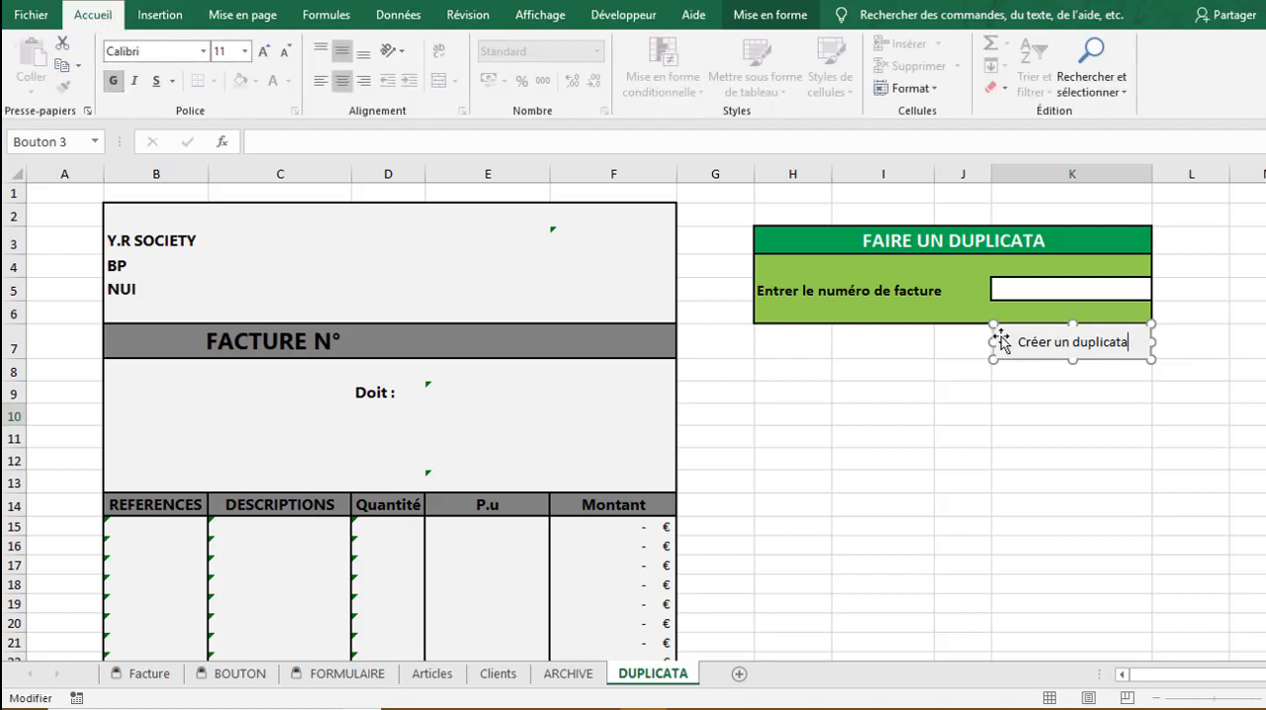
{"action": "left_click", "coordinate": [1028, 346]}
{"action": "mouse_move", "coordinate": [1028, 348]}
{"action": "left_mouse_down"}
{"action": "mouse_move", "coordinate": [1133, 350]}
{"action": "mouse_move", "coordinate": [1023, 350]}
{"action": "left_mouse_up"}
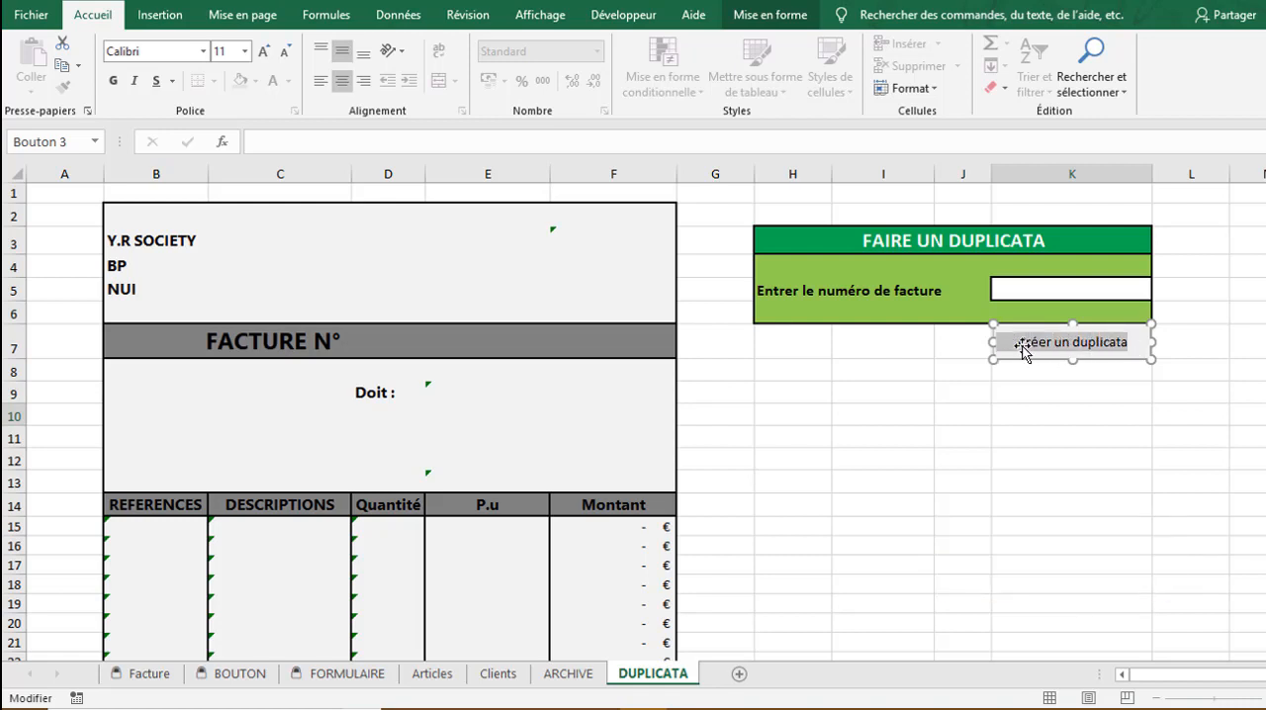
{"action": "left_click", "coordinate": [114, 82]}
{"action": "left_click", "coordinate": [264, 51]}
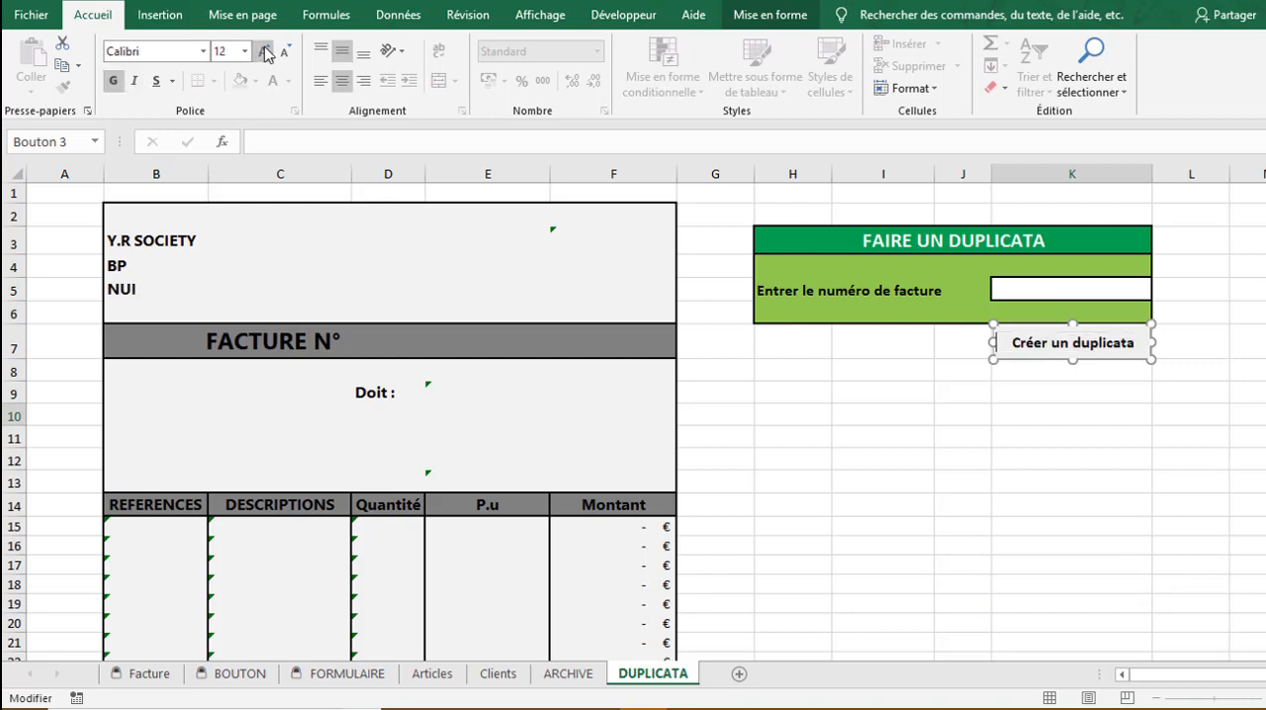
{"action": "left_click", "coordinate": [265, 52]}
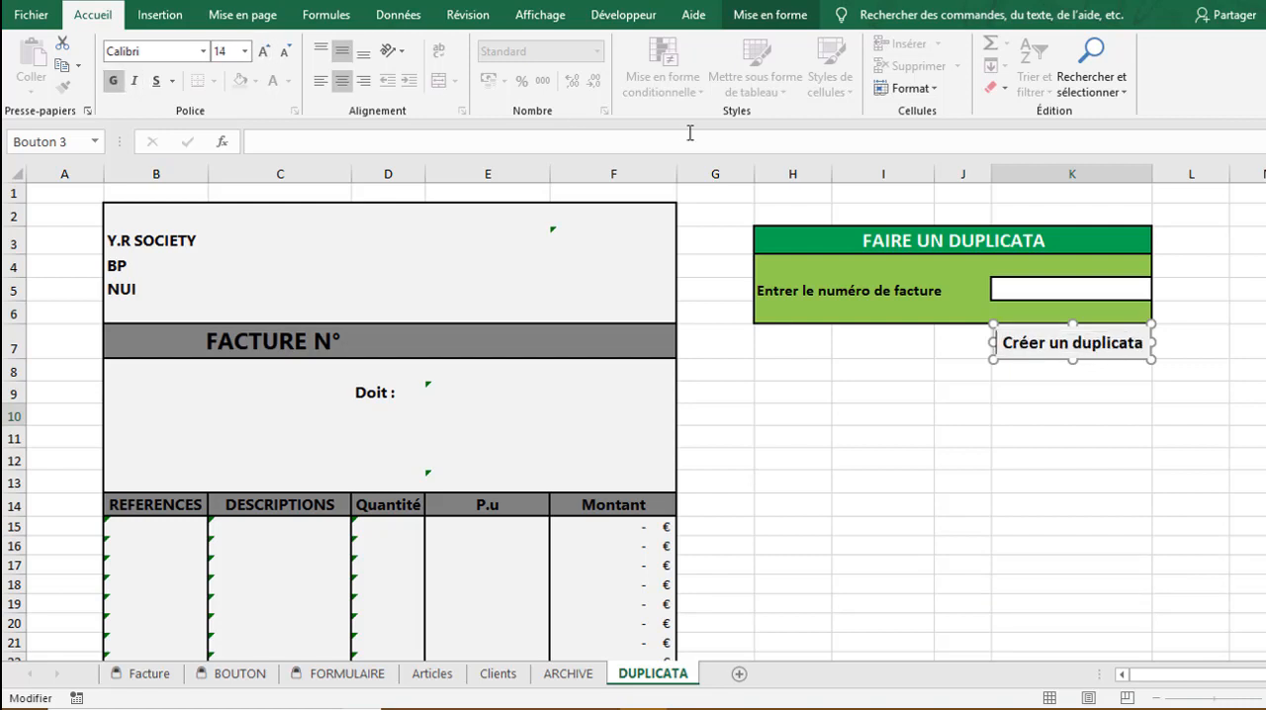
{"action": "left_click", "coordinate": [1060, 409]}
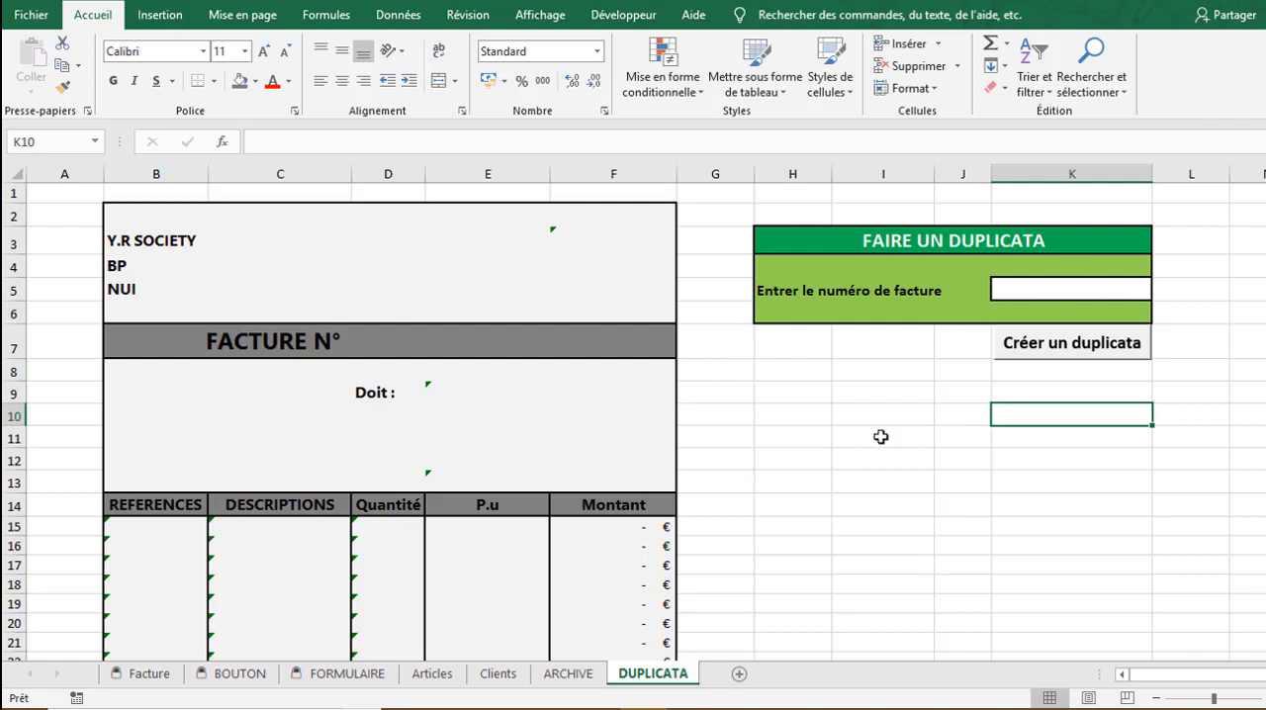
Enter FACT-0013-JUIL in K5, run the "Créer un duplicata" button and check the regenerated invoice down to its totals
{"action": "left_click", "coordinate": [1009, 293]}
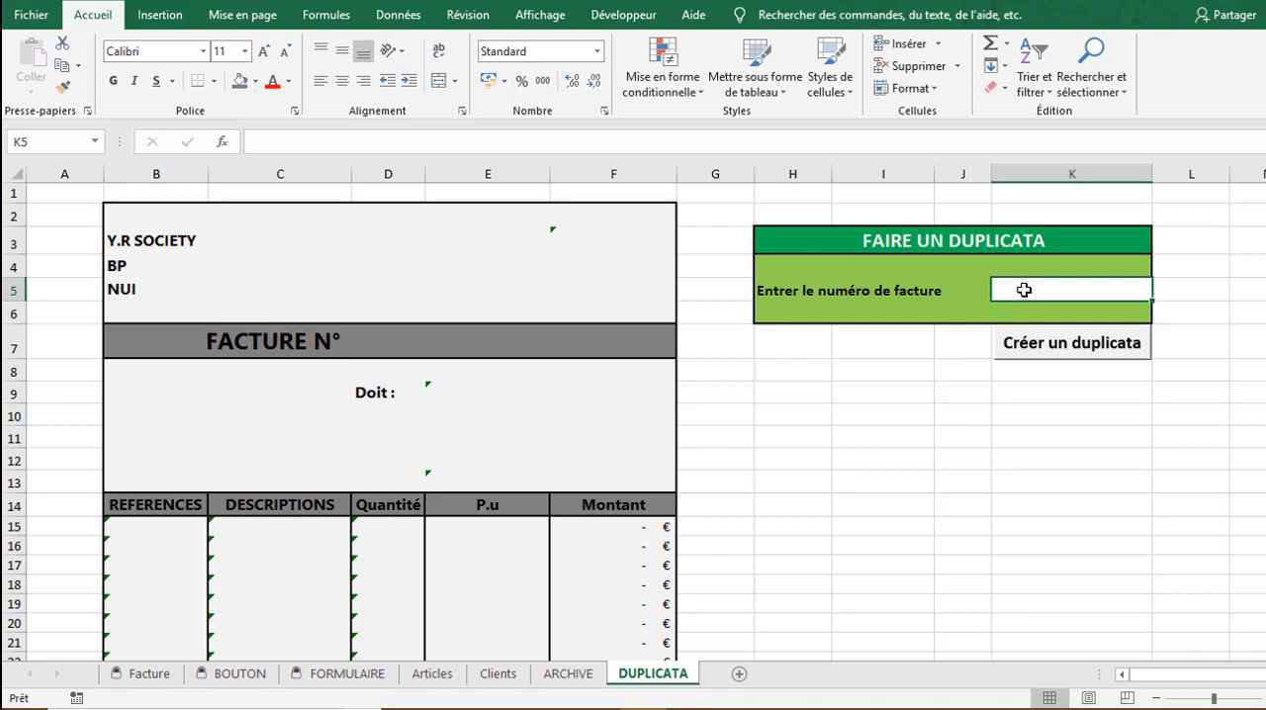
{"action": "type", "text": "FACT"}
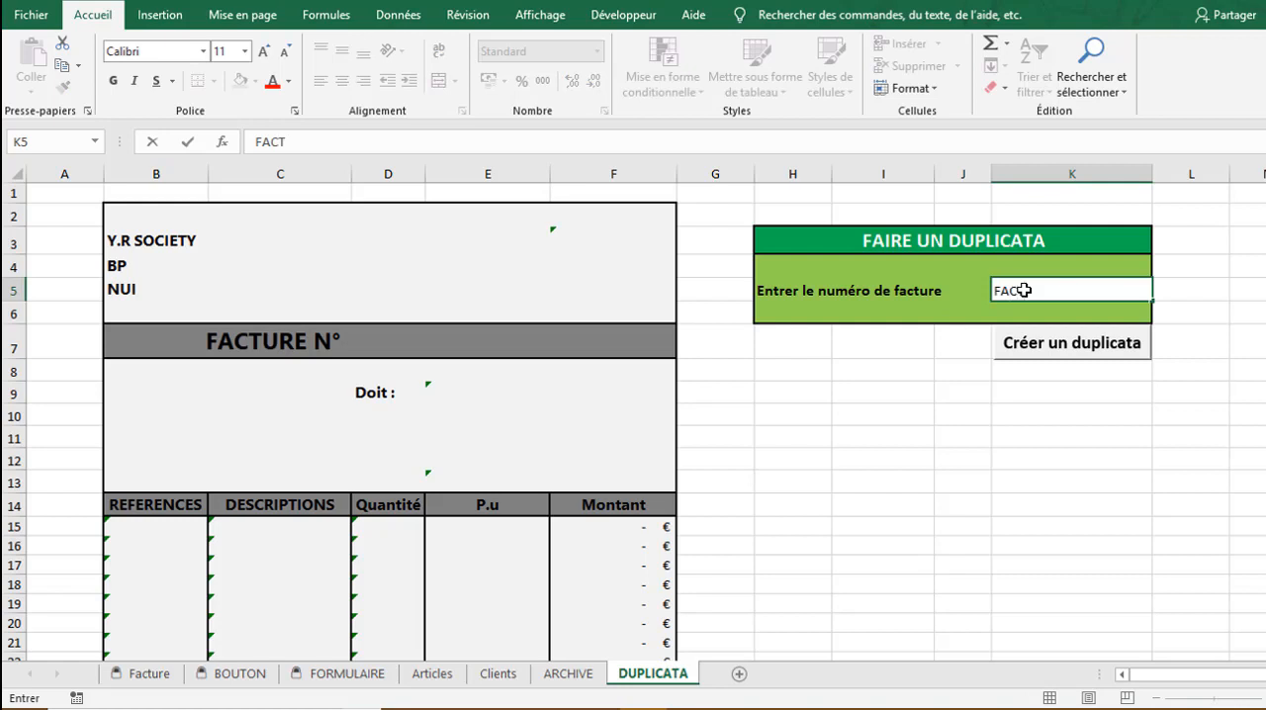
{"action": "type", "text": "-0013-JUIL"}
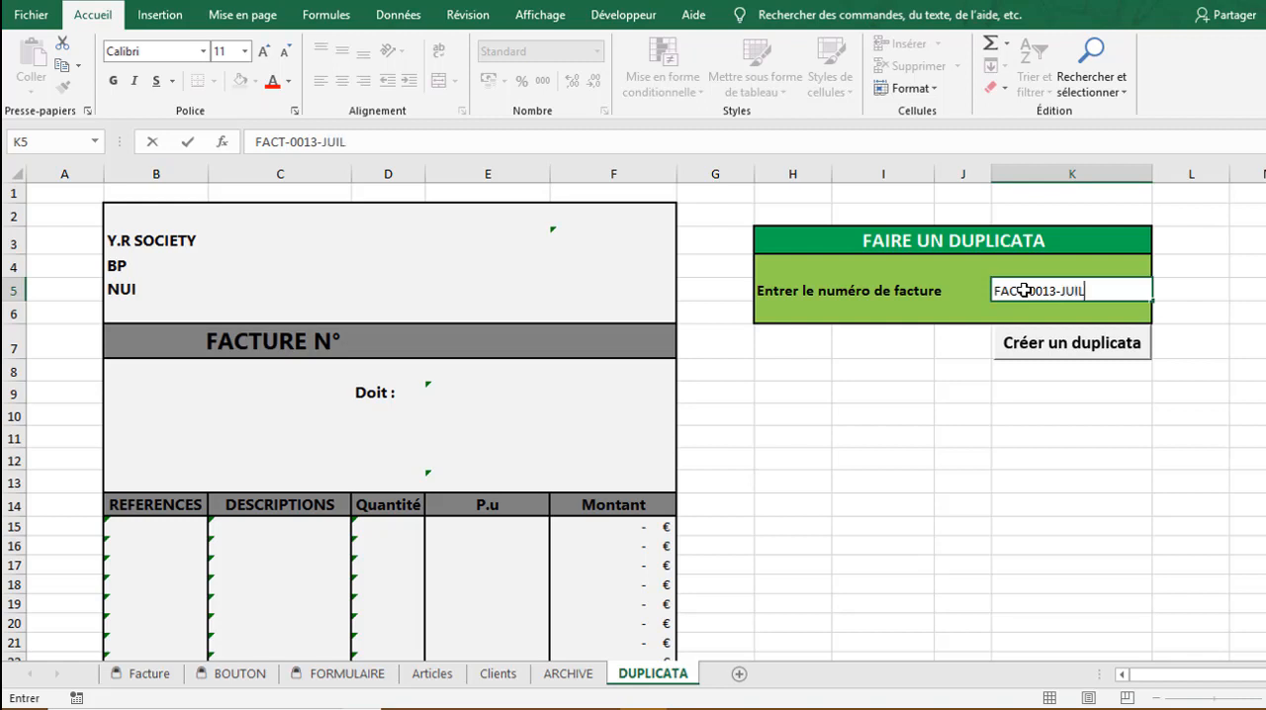
{"action": "left_click", "coordinate": [1067, 358]}
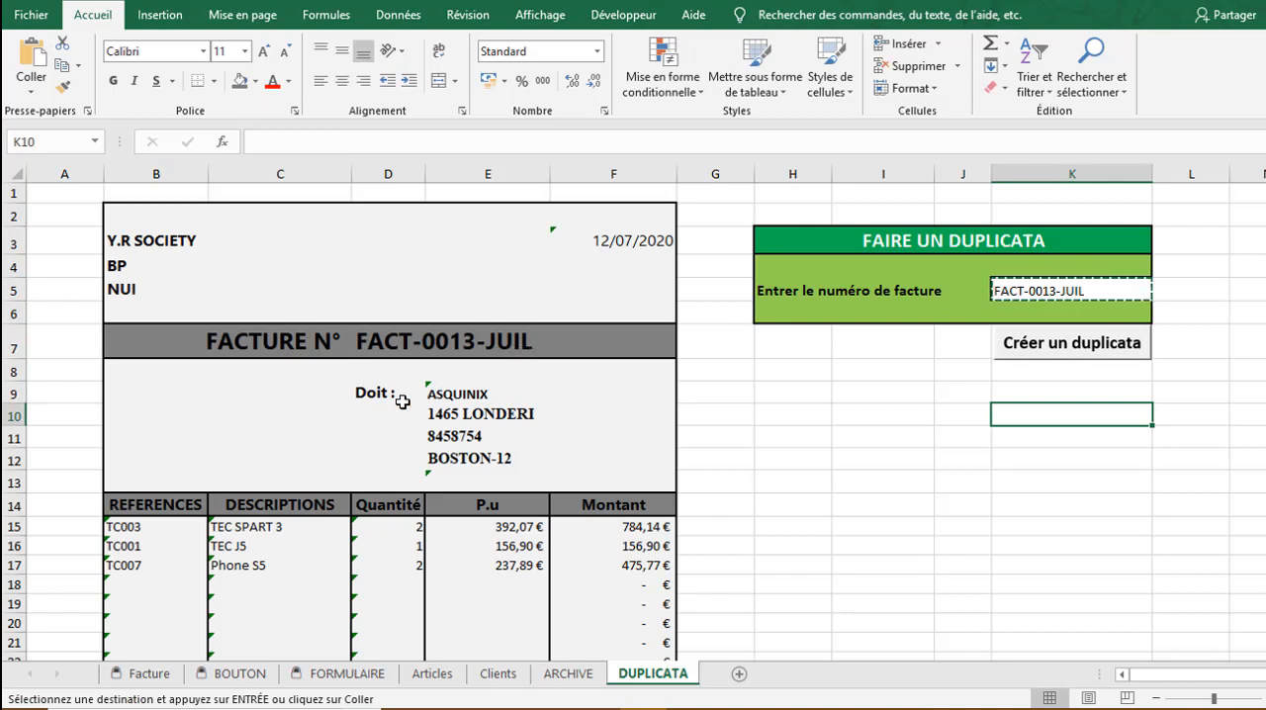
{"action": "left_click", "coordinate": [889, 487]}
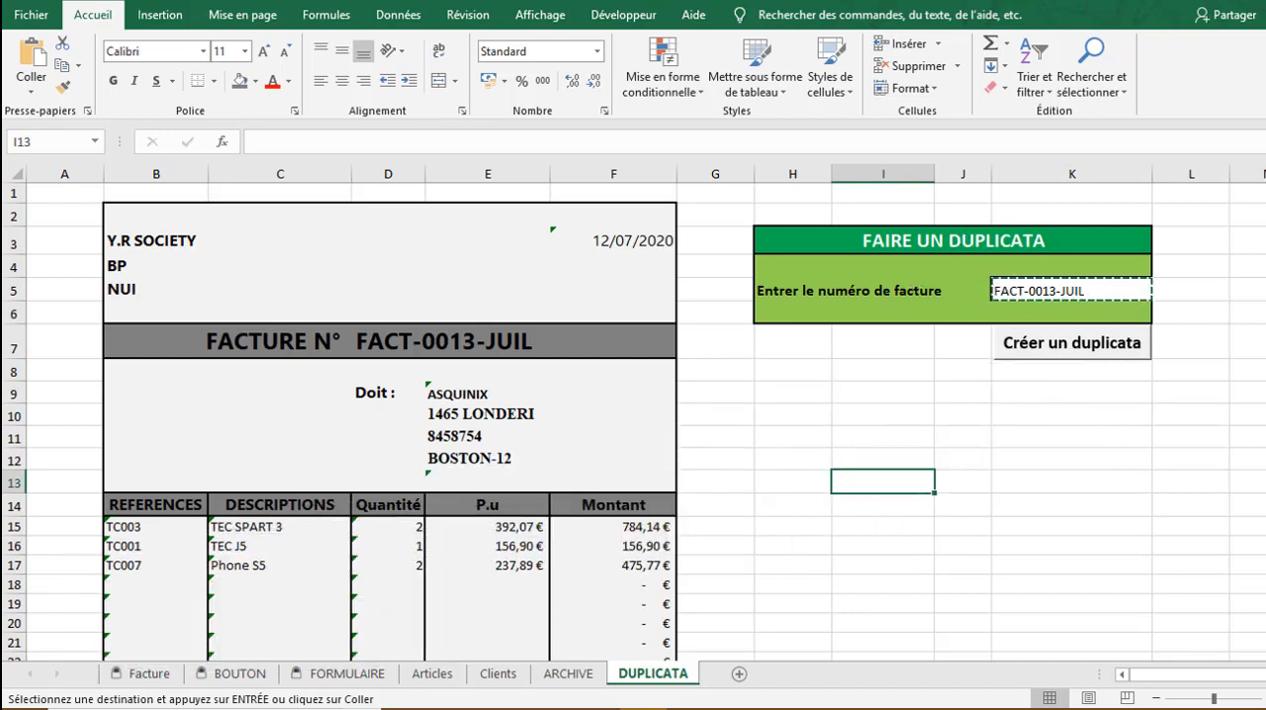
{"action": "scroll", "coordinate": [633, 423], "scroll_direction": "down", "scroll_amount": 2}
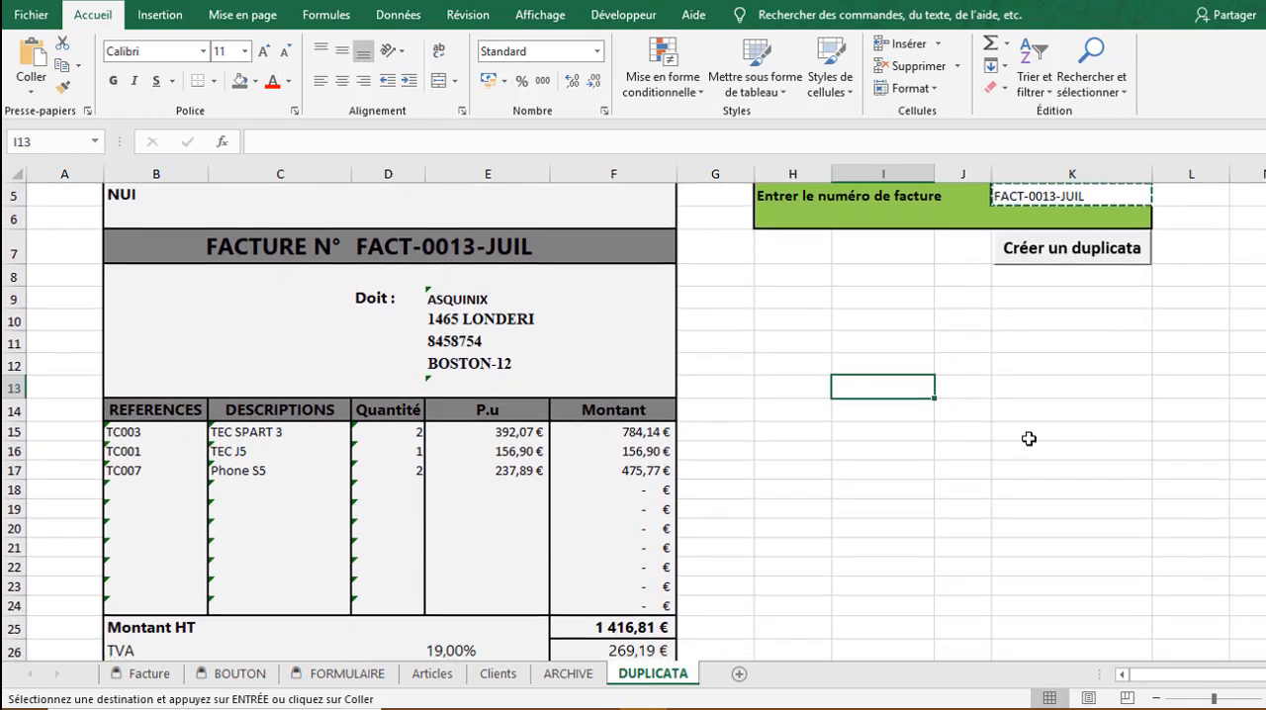
{"action": "scroll", "coordinate": [951, 330], "scroll_direction": "up", "scroll_amount": 2}
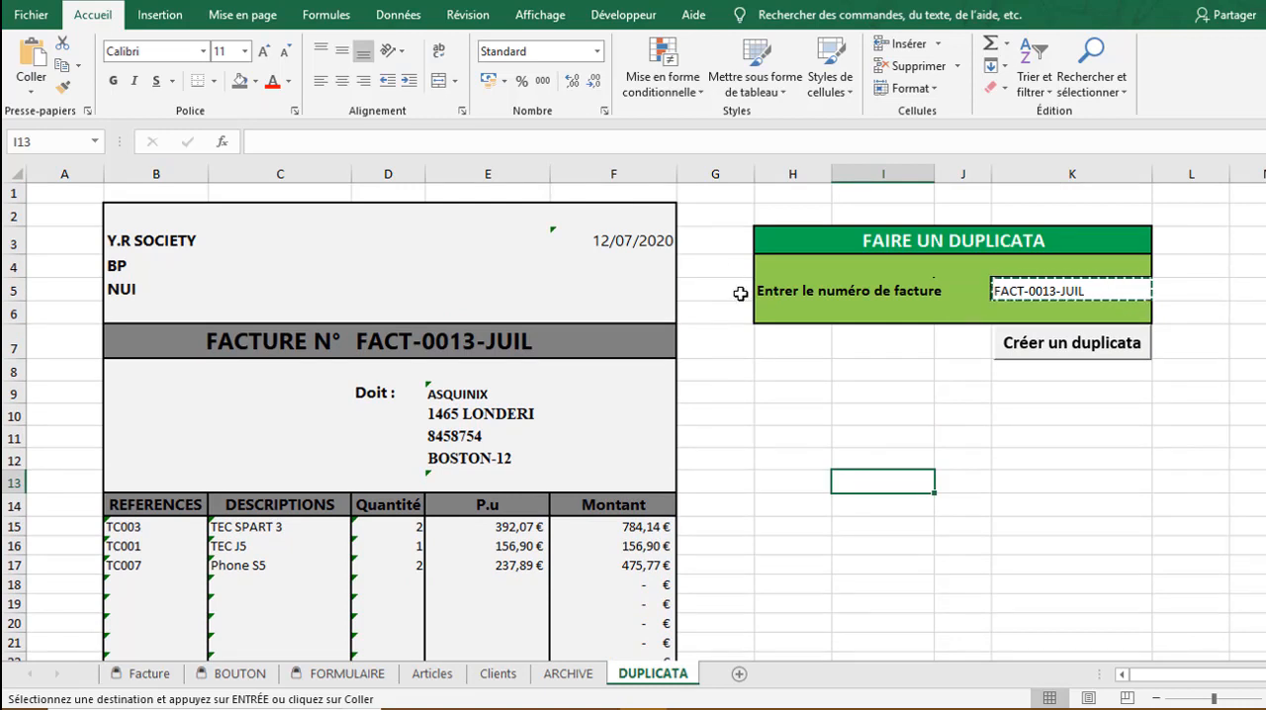
Set every cell of the DUPLICATA sheet to locked (Verrouillée) and hidden (Masquée) in the cell protection format
{"action": "left_click", "coordinate": [749, 366]}
{"action": "left_click", "coordinate": [843, 368]}
{"action": "left_click", "coordinate": [542, 15]}
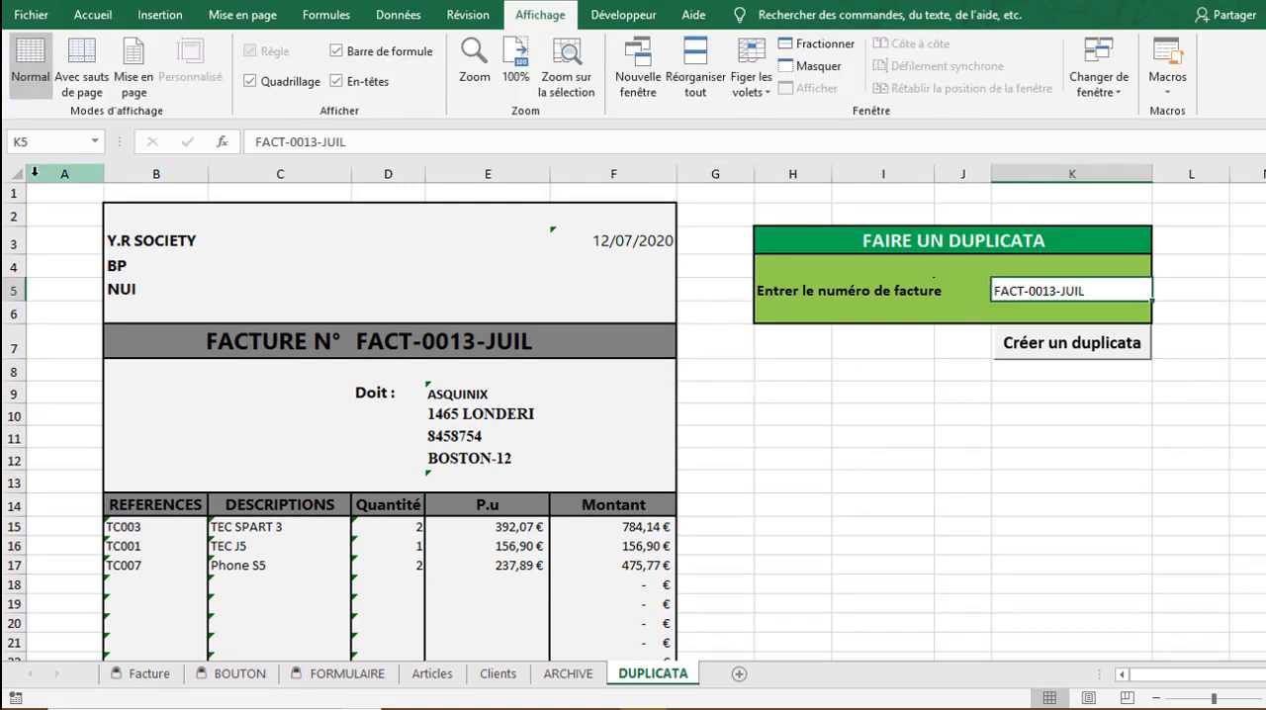
{"action": "left_click", "coordinate": [15, 176]}
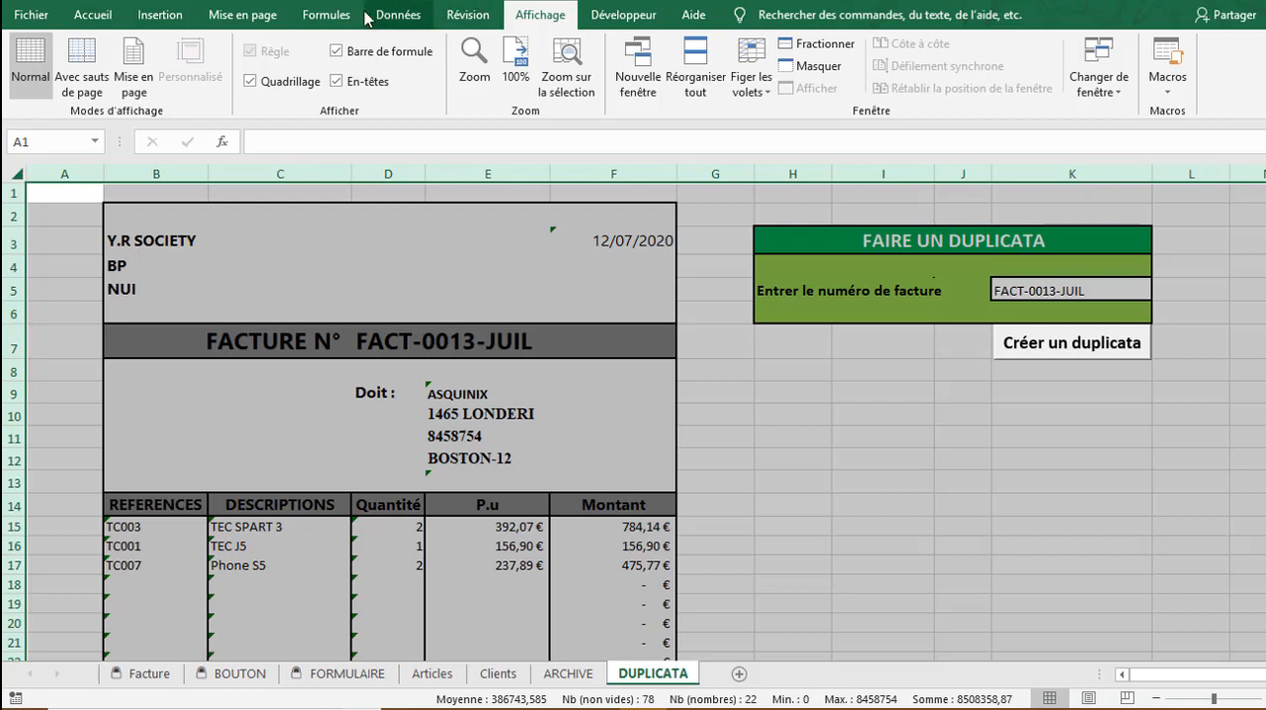
{"action": "right_click", "coordinate": [803, 390]}
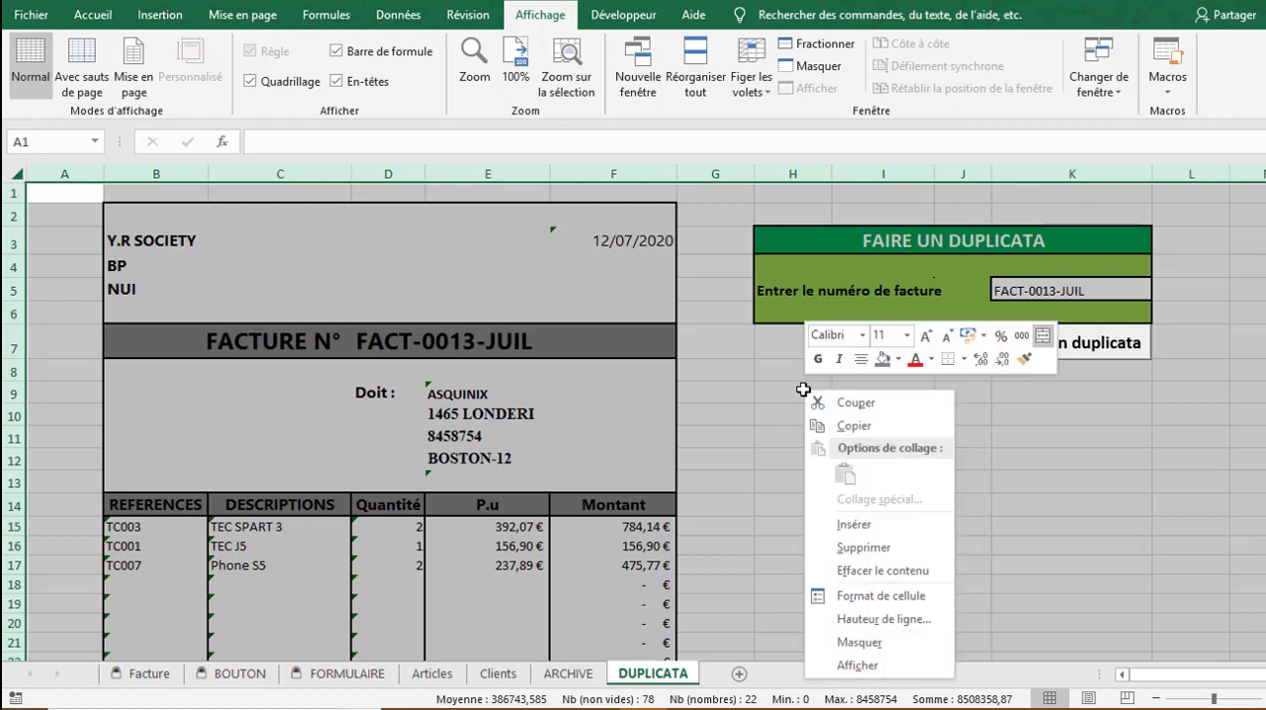
{"action": "left_click", "coordinate": [885, 600]}
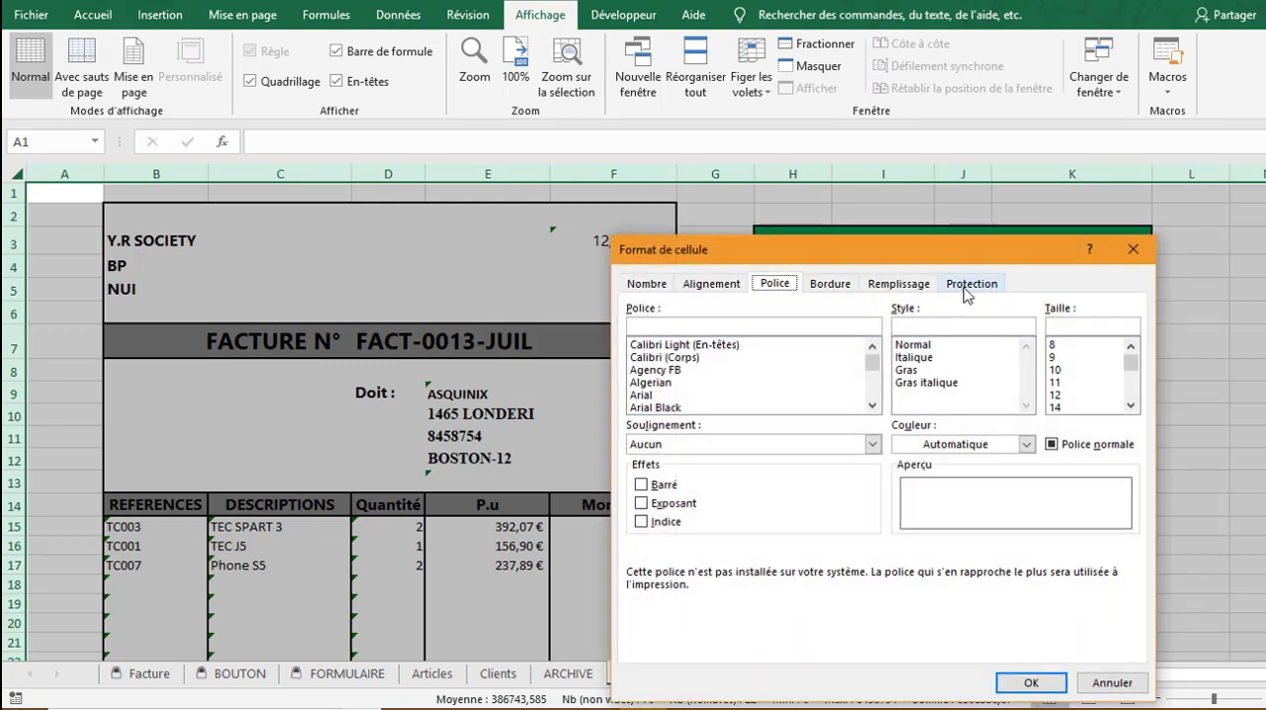
{"action": "left_click", "coordinate": [966, 289]}
{"action": "left_click", "coordinate": [633, 310]}
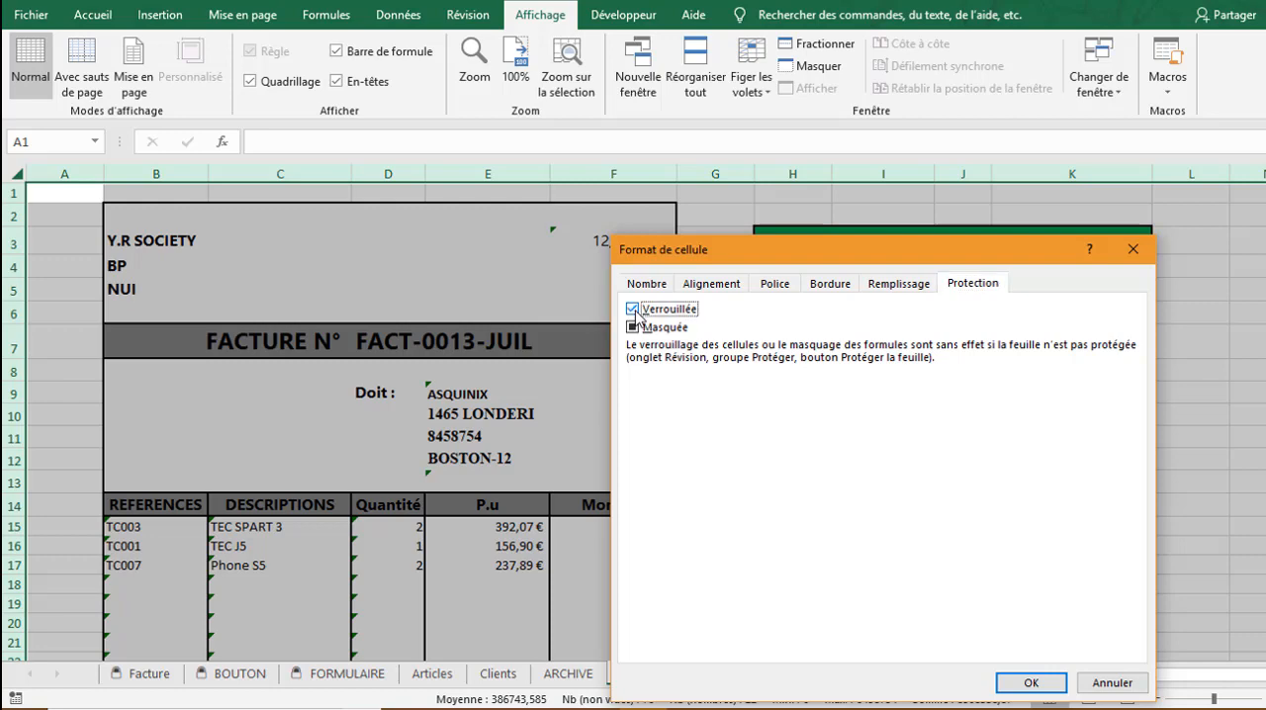
{"action": "left_click", "coordinate": [633, 327]}
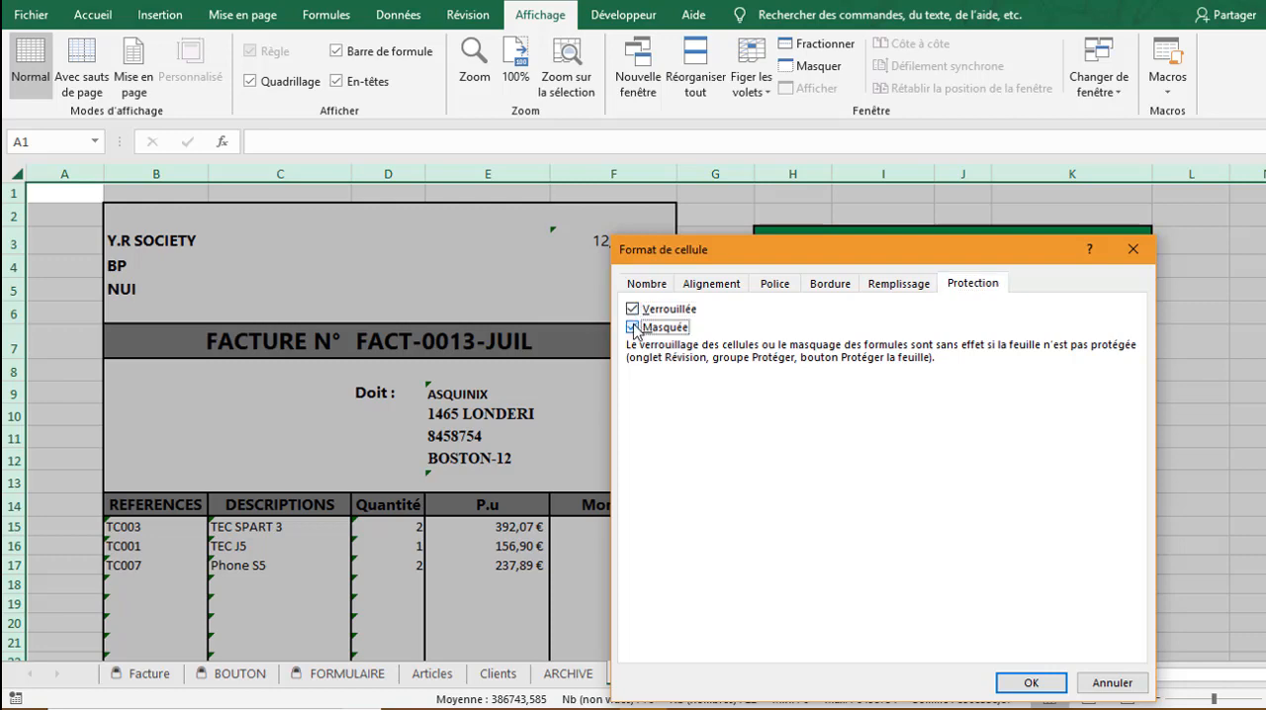
{"action": "left_click", "coordinate": [1034, 684]}
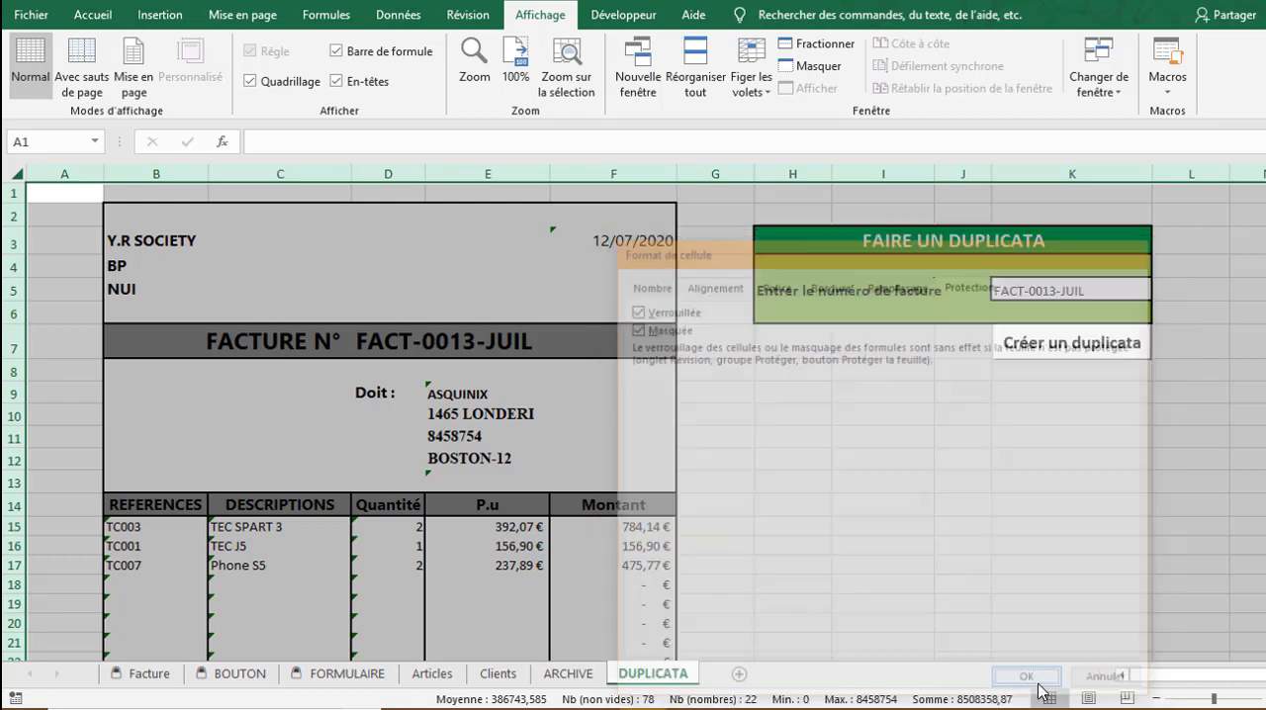
Turn off the Verrouillée and Masquée protection options for the invoice number entry cell K5
{"action": "left_click", "coordinate": [817, 406]}
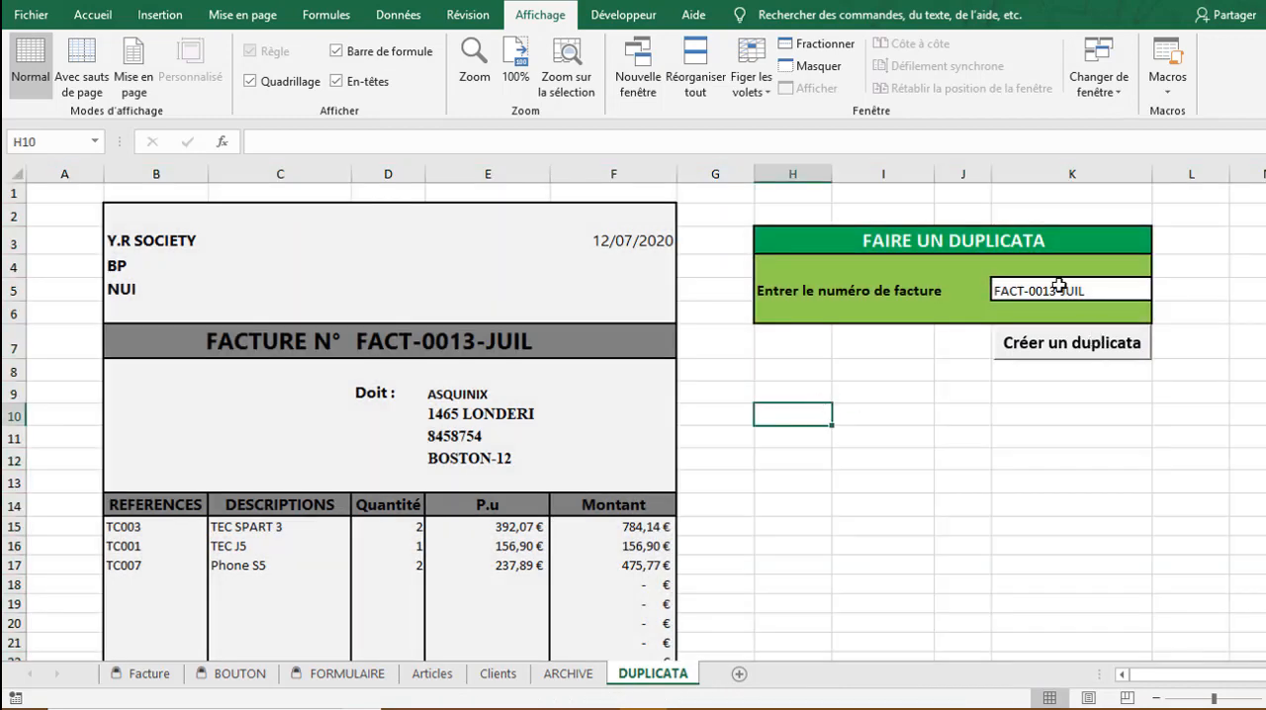
{"action": "left_click", "coordinate": [1056, 291]}
{"action": "right_click", "coordinate": [1056, 291]}
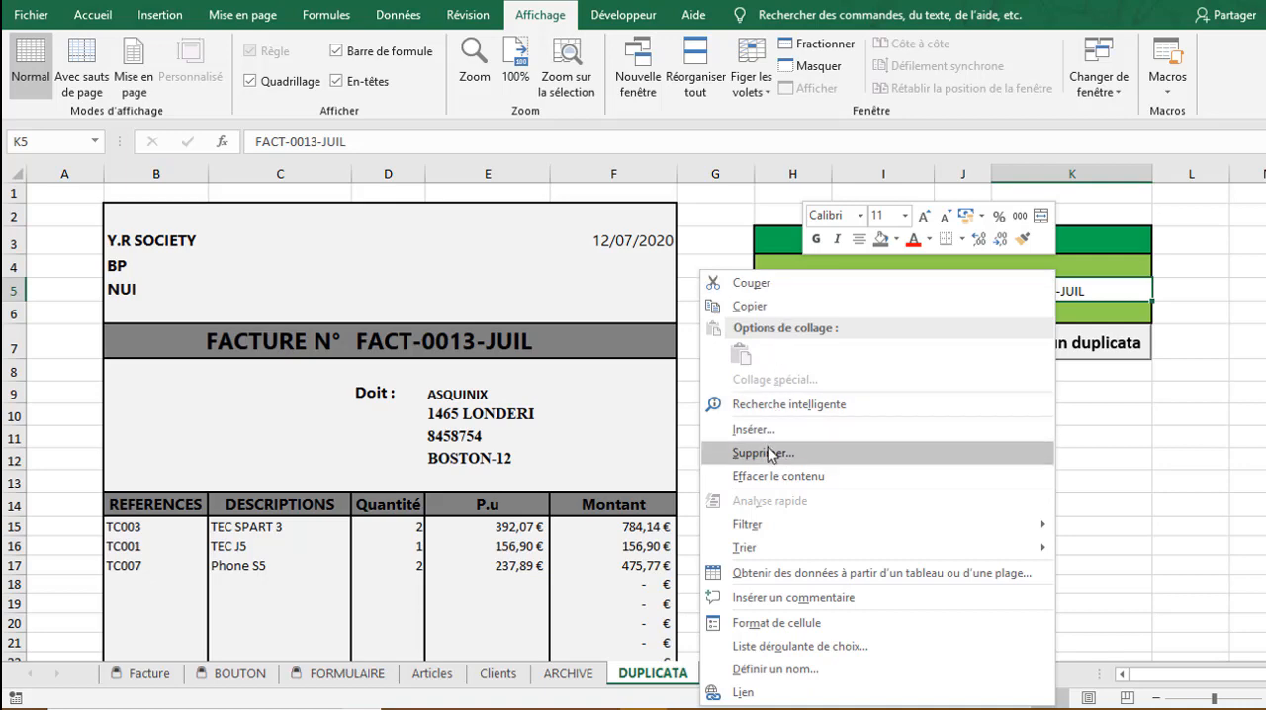
{"action": "left_click", "coordinate": [780, 628]}
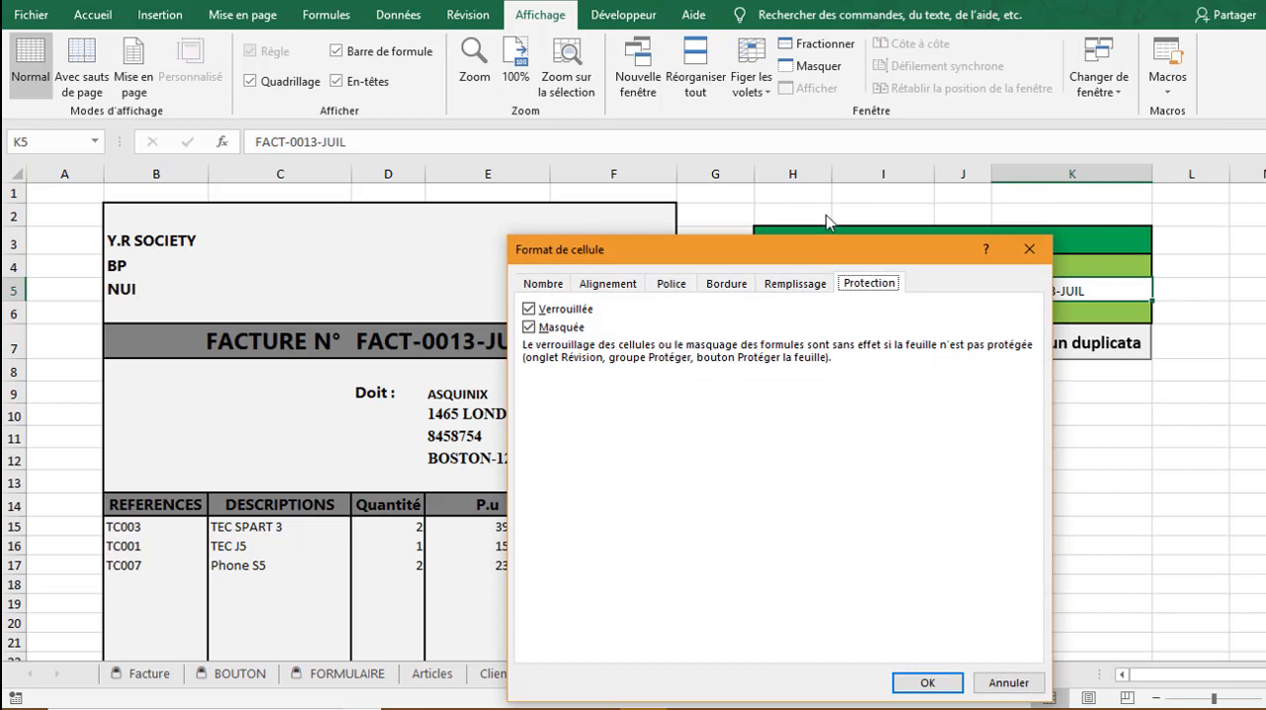
{"action": "left_click", "coordinate": [542, 311]}
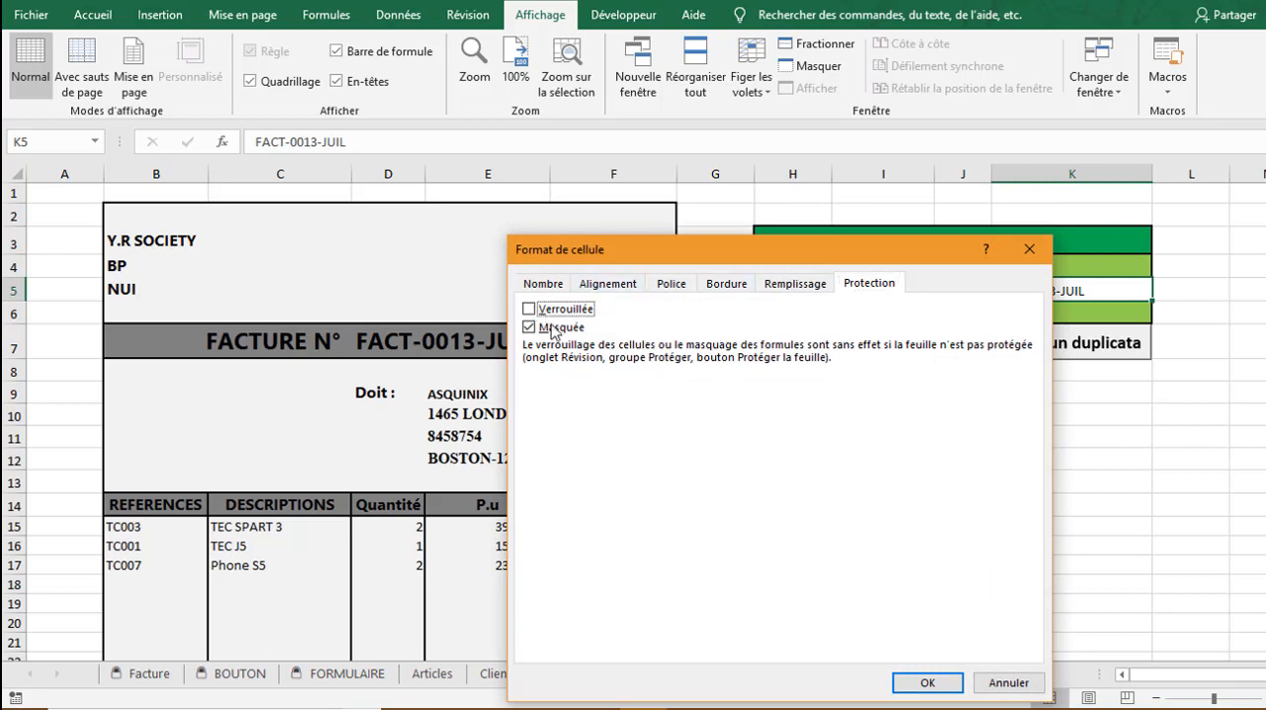
{"action": "left_click", "coordinate": [537, 330]}
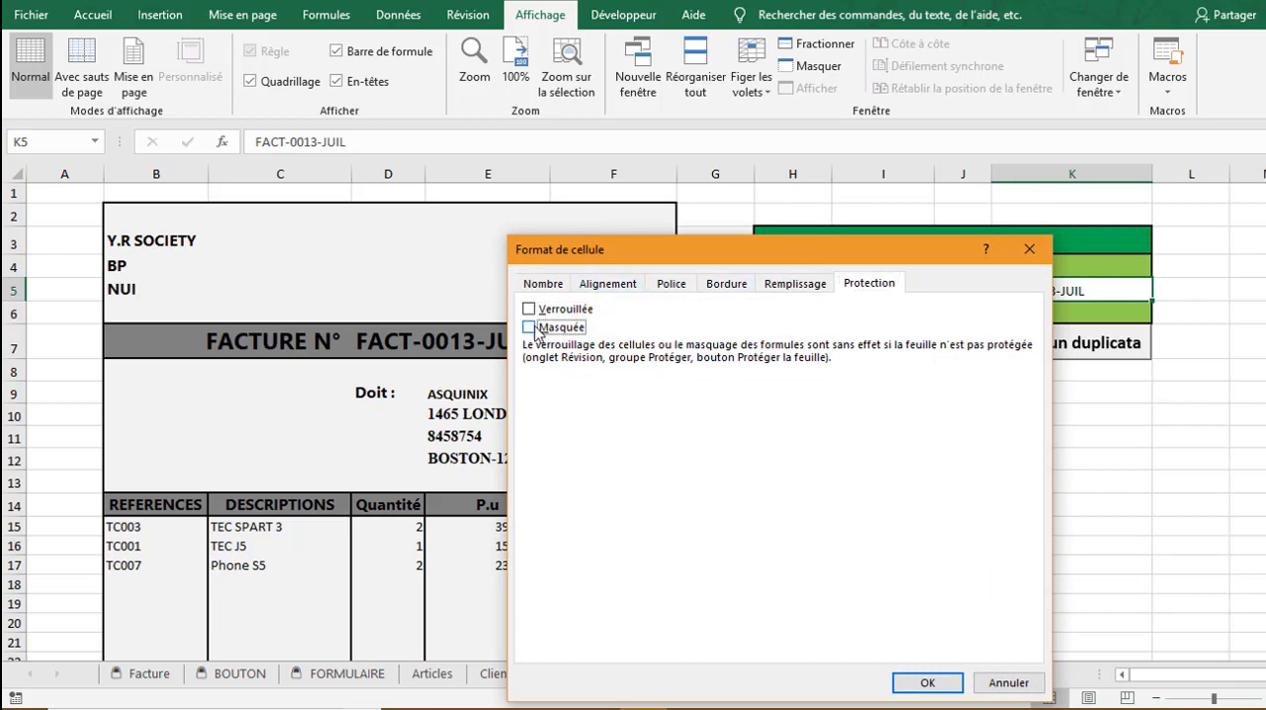
{"action": "left_click", "coordinate": [924, 683]}
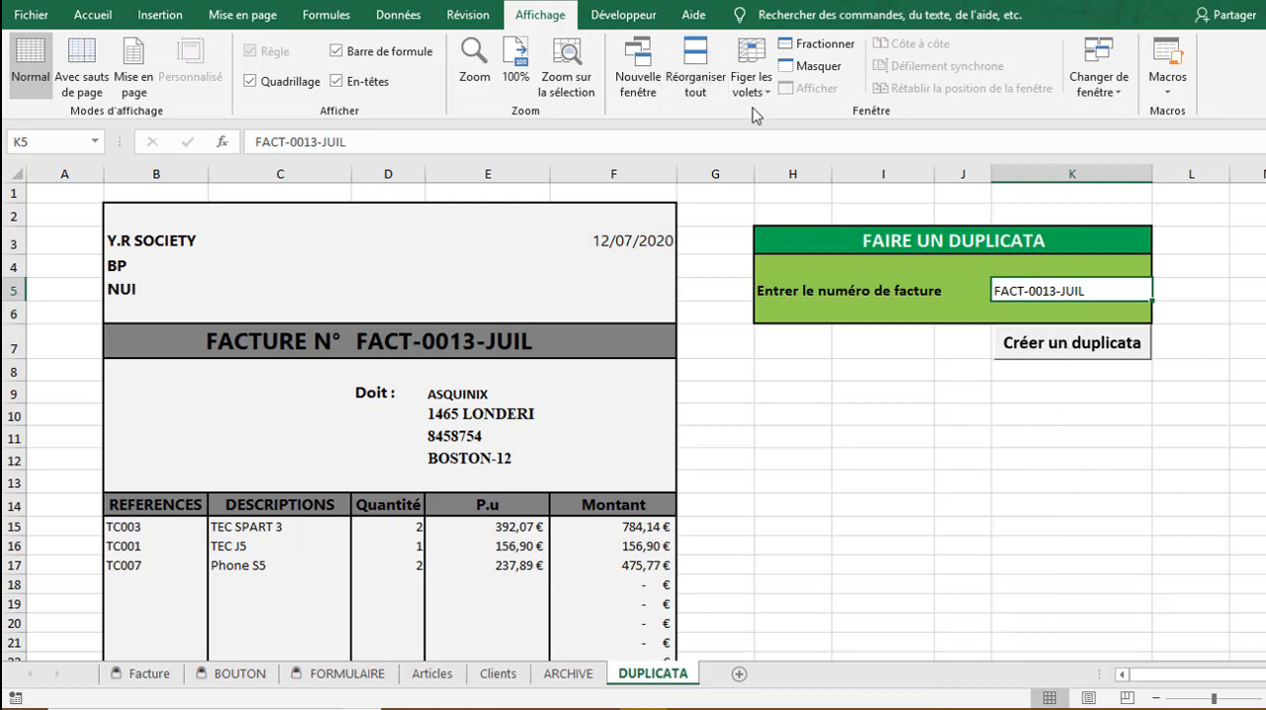
Protect the DUPLICATA sheet with a password, confirming the password and allowing only the selection of locked and unlocked cells
{"action": "left_click", "coordinate": [469, 14]}
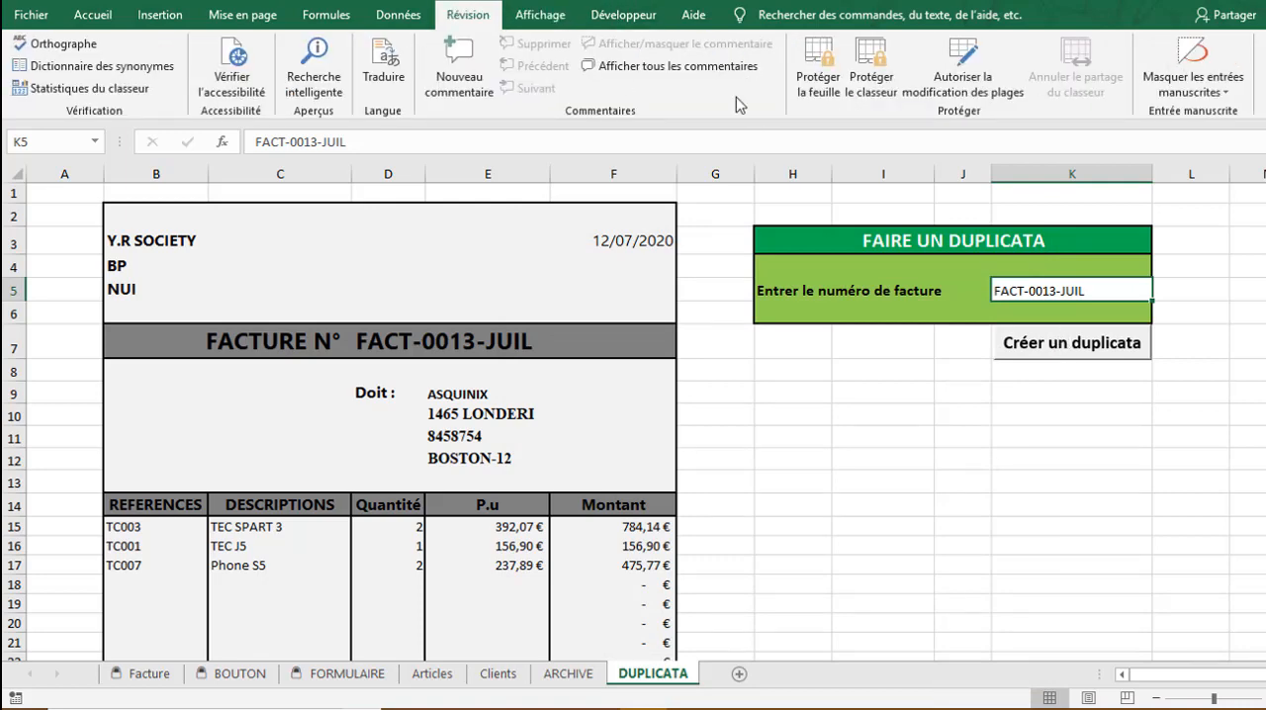
{"action": "left_click", "coordinate": [821, 84]}
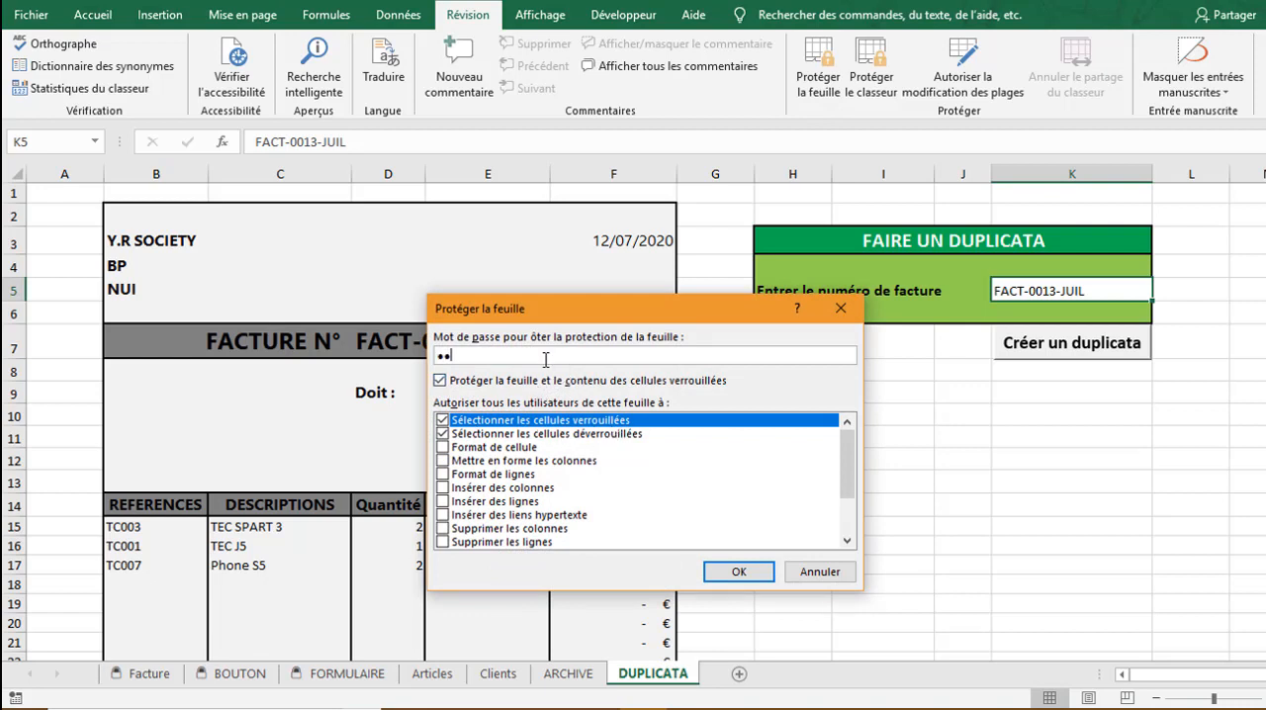
{"action": "key", "text": "Return"}
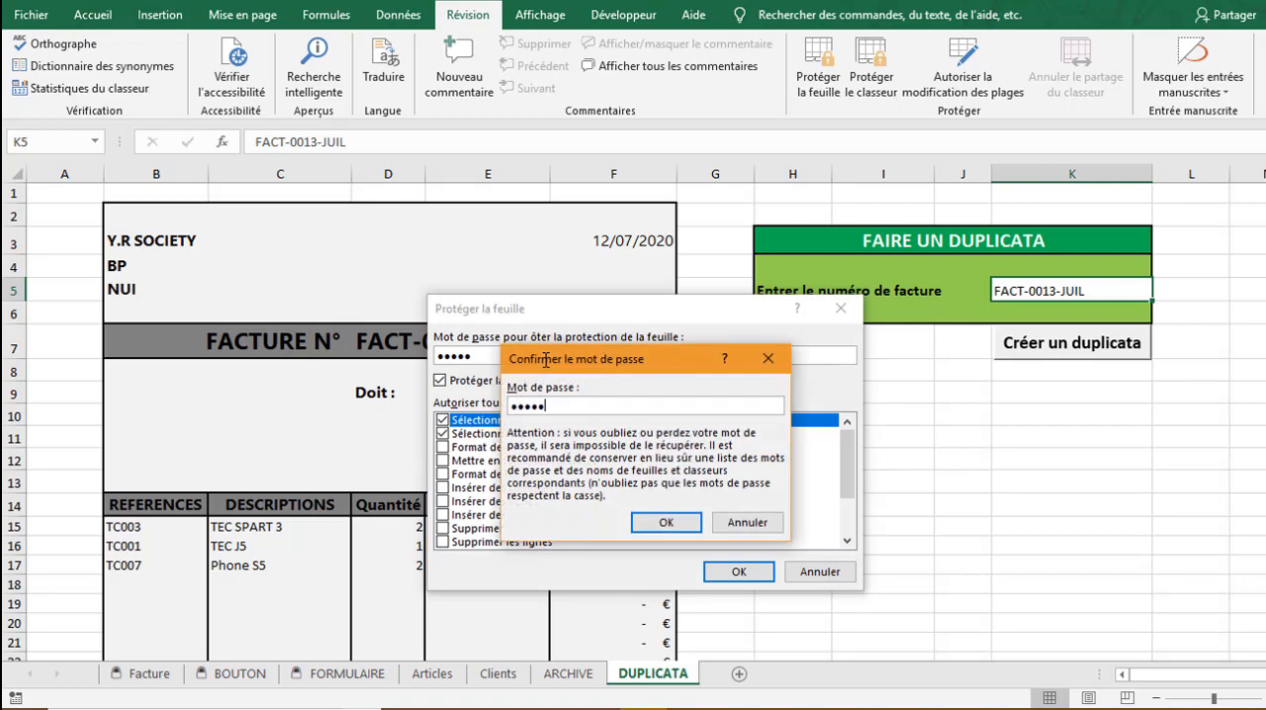
{"action": "key", "text": "Return"}
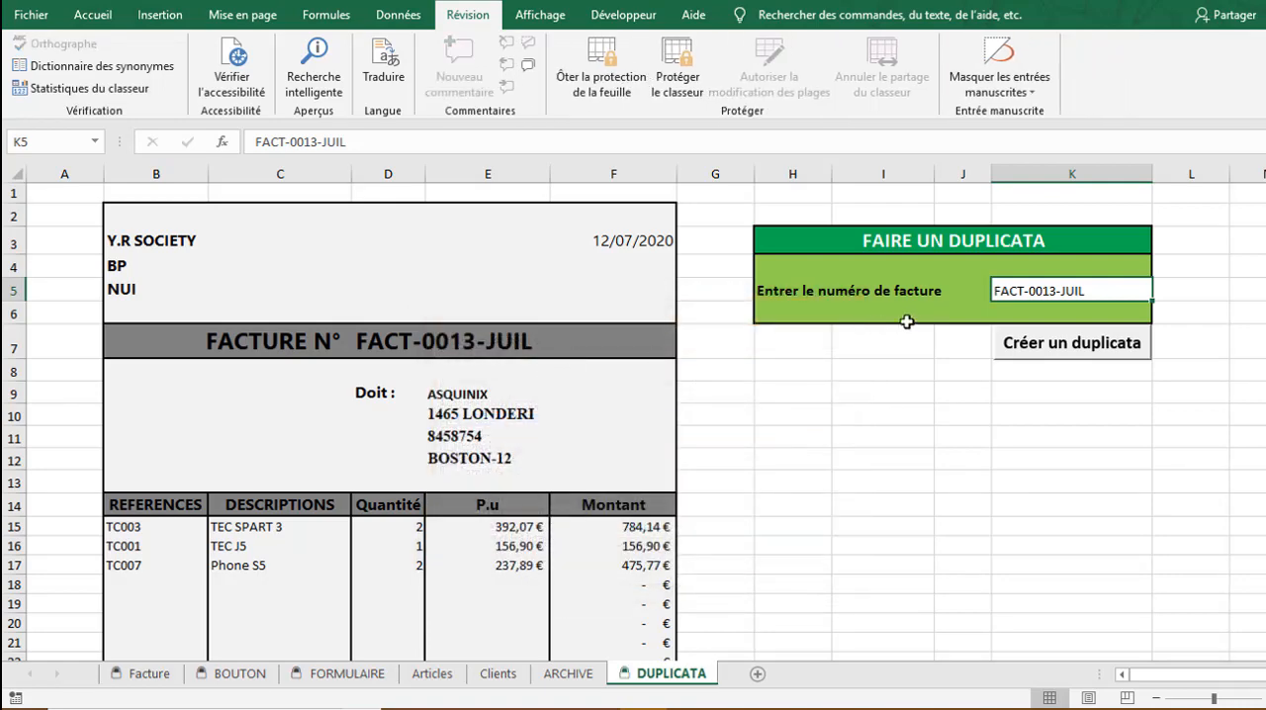
{"action": "left_click", "coordinate": [726, 434]}
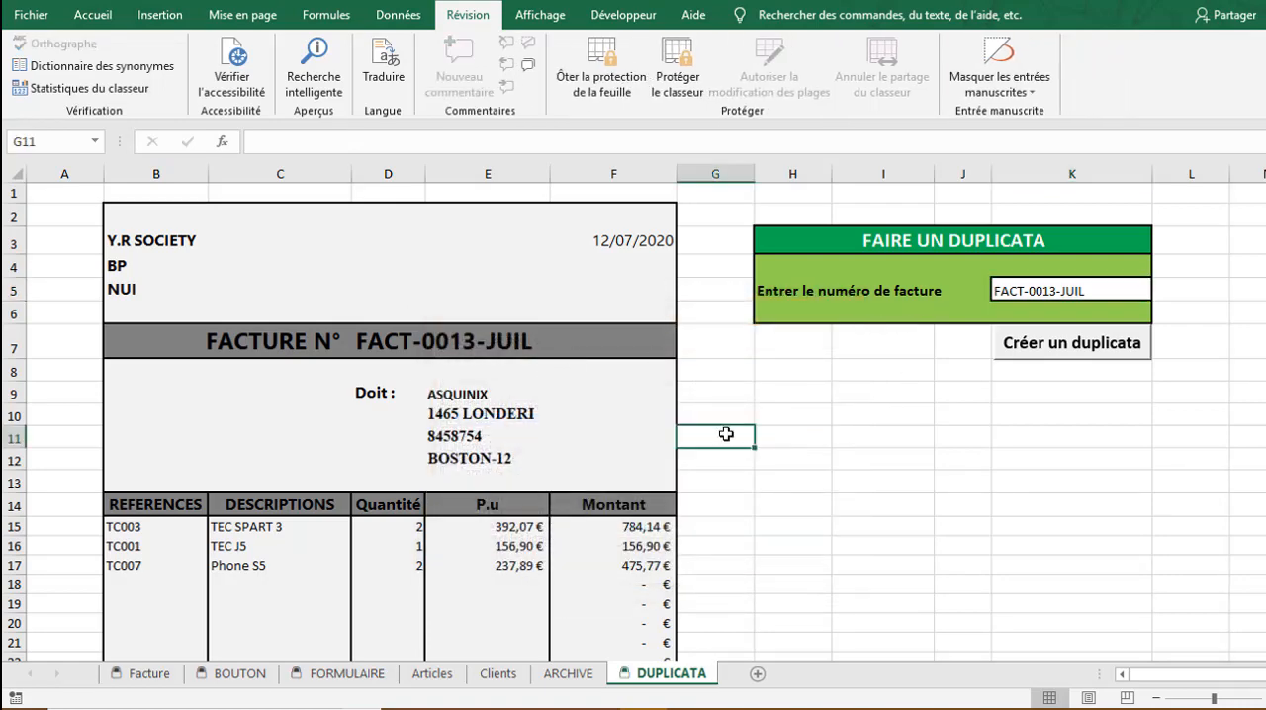
Hide the gridlines, headings and formula bar on the DUPLICATA sheet and select the invoice number entry cell
{"action": "left_click", "coordinate": [539, 14]}
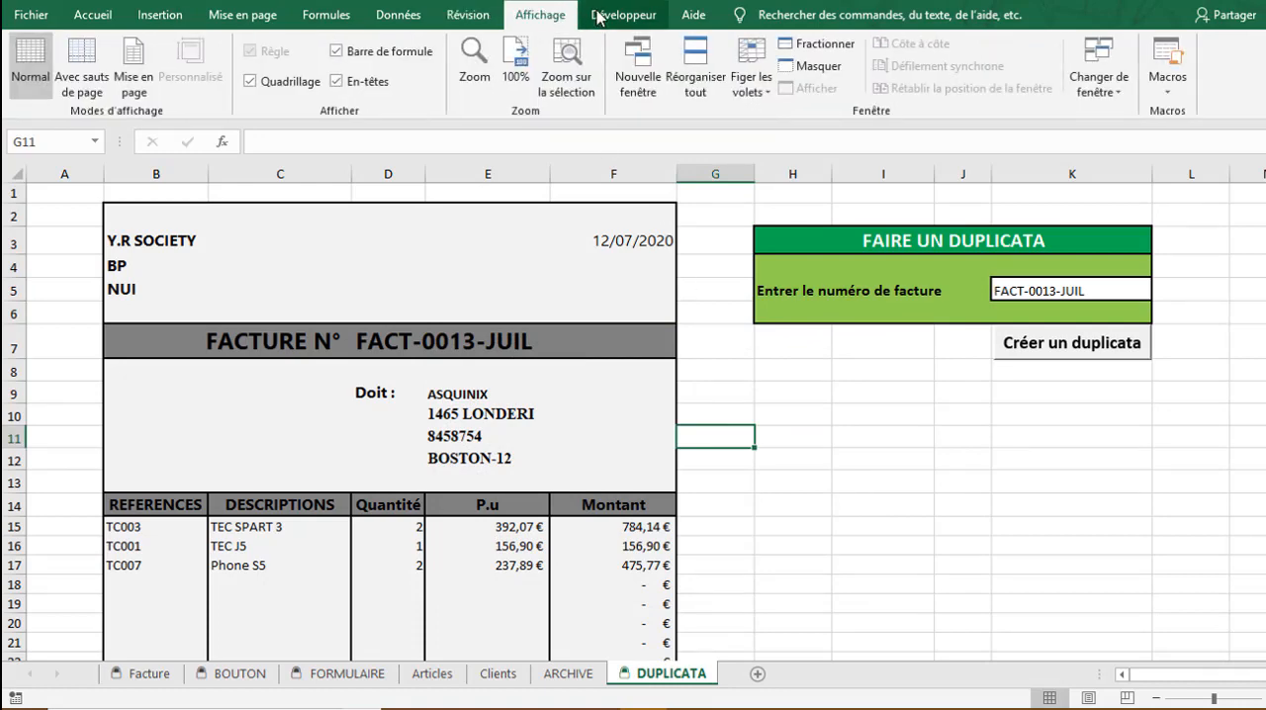
{"action": "left_click", "coordinate": [291, 83]}
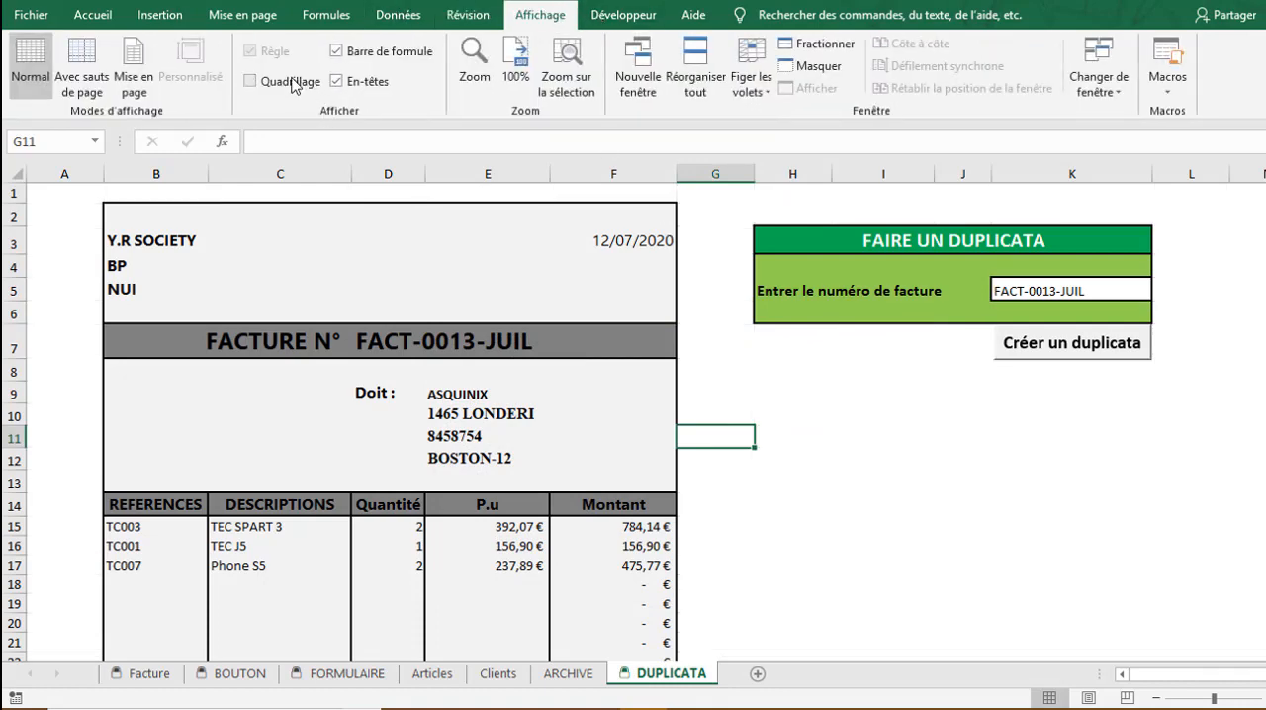
{"action": "left_click", "coordinate": [358, 83]}
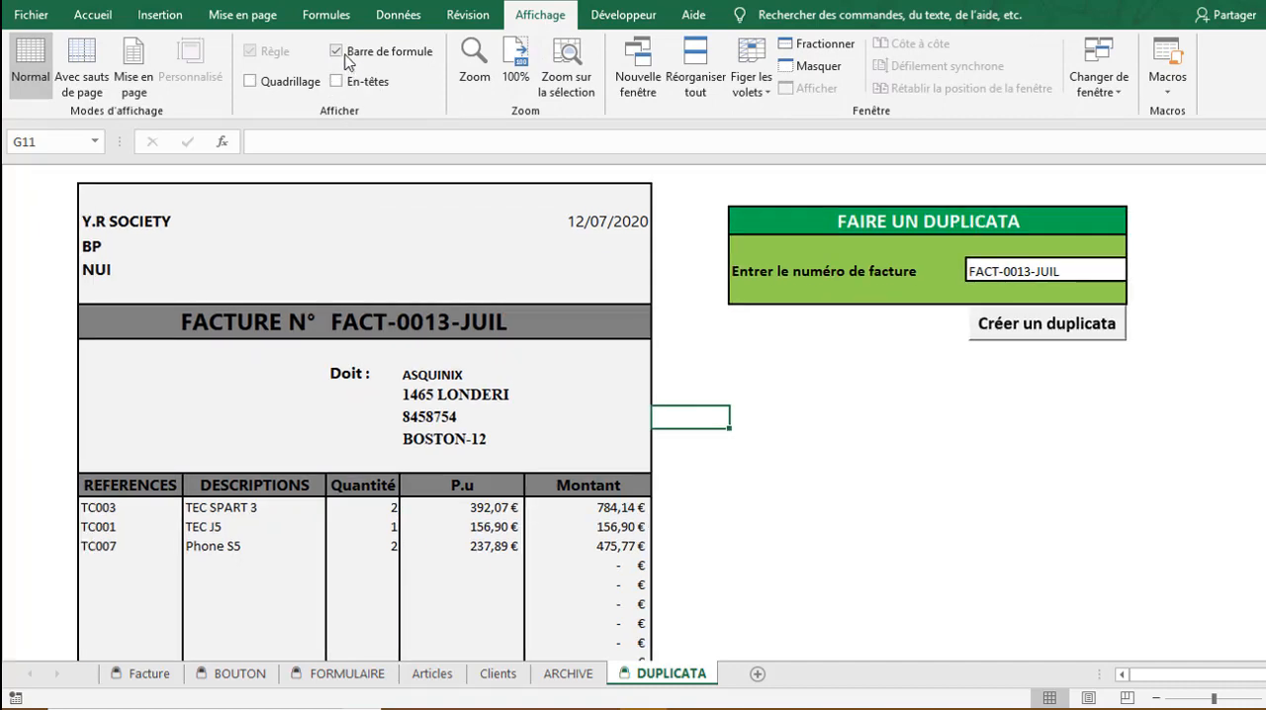
{"action": "left_click", "coordinate": [346, 55]}
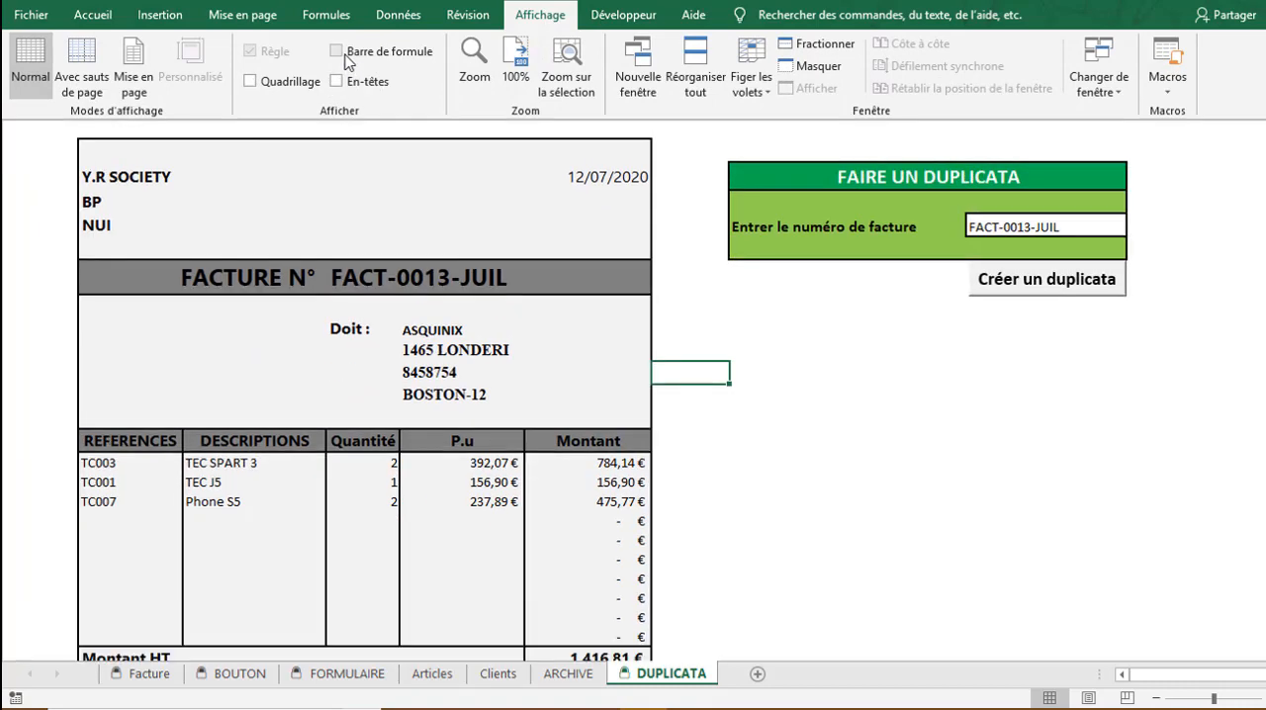
{"action": "left_click", "coordinate": [1014, 227]}
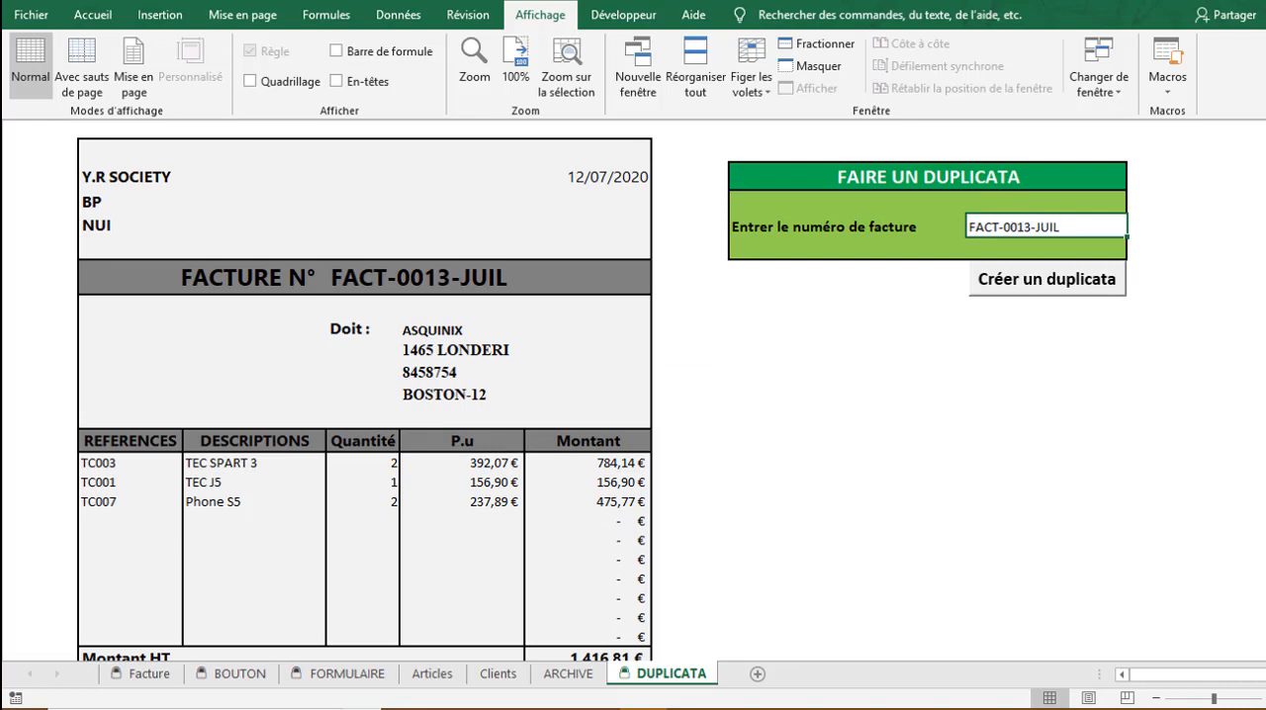
{"action": "mouse_move", "coordinate": [1265, 292]}
{"action": "left_mouse_down"}
{"action": "mouse_move", "coordinate": [1265, 326]}
{"action": "mouse_move", "coordinate": [1265, 292]}
{"action": "left_mouse_up"}
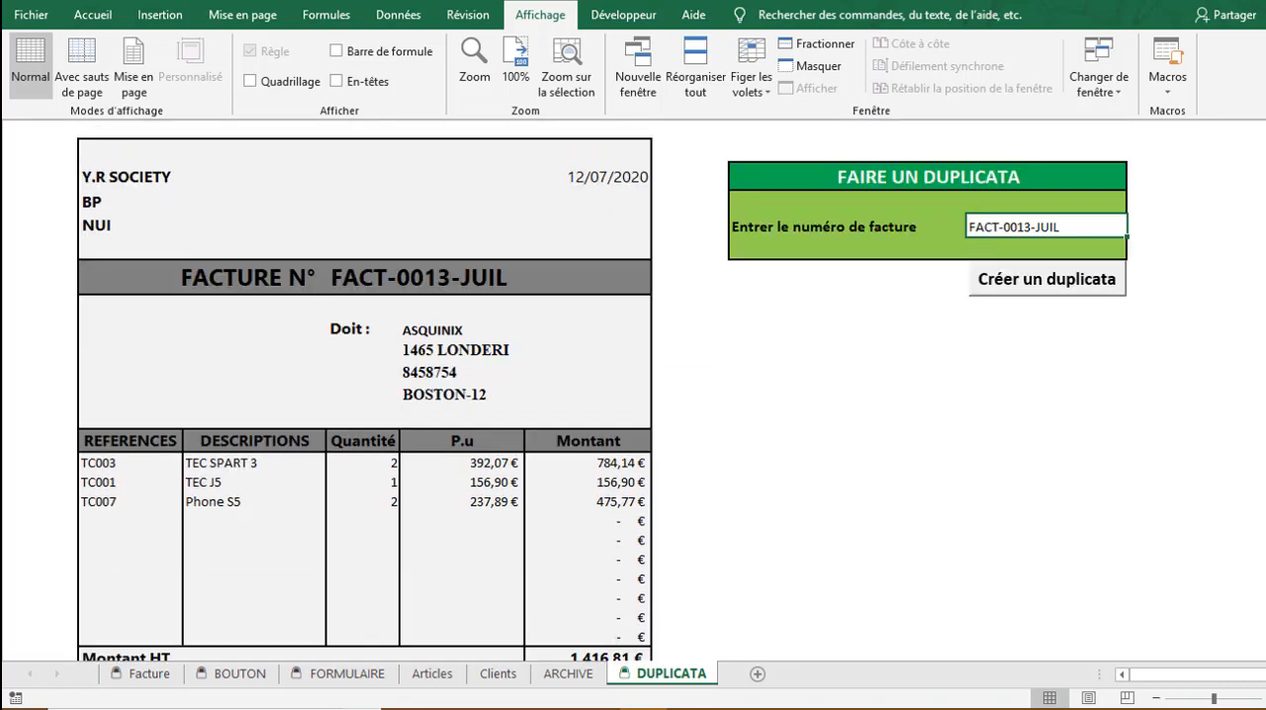